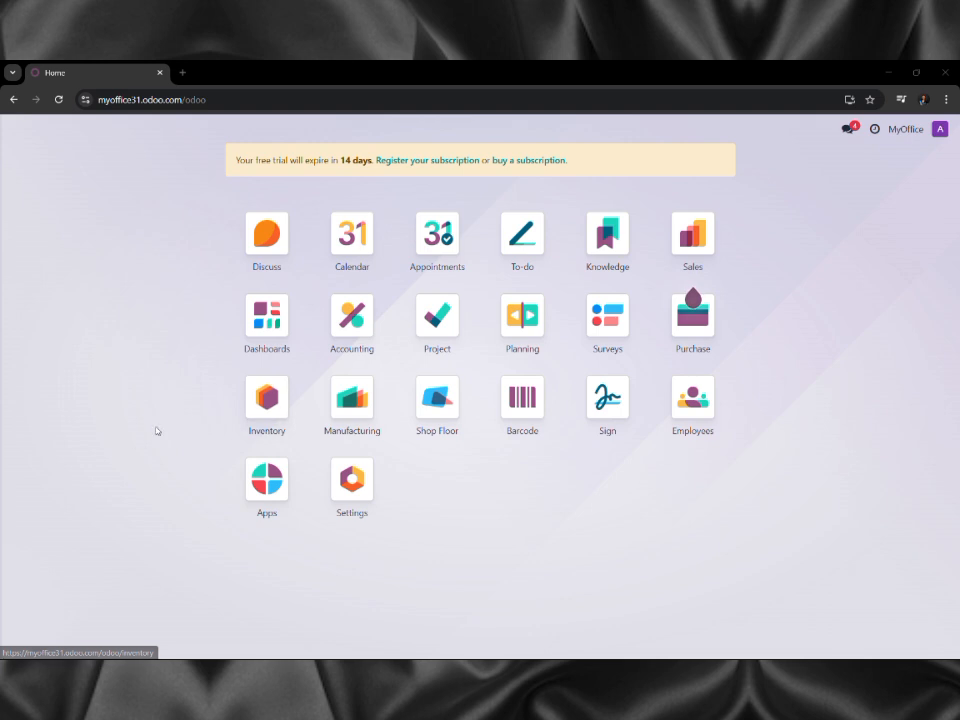
Search the Apps catalogue for 'quality', install the Quality app and accept the pricing change.
left_click(259, 481)
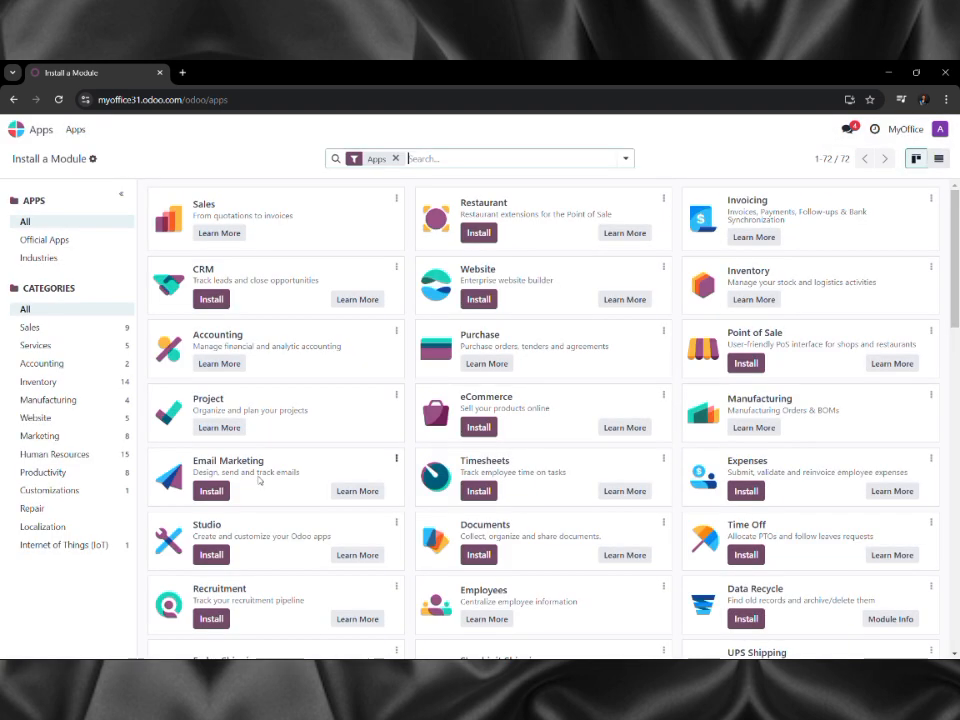
left_click(478, 161)
type("q")
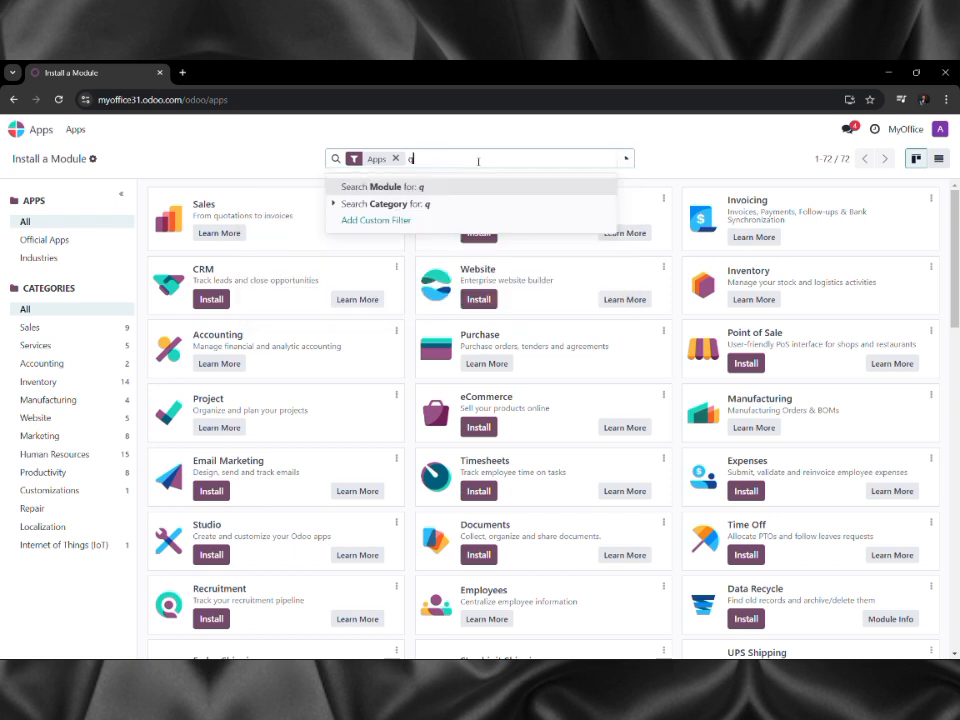
type("uality")
key("Return")
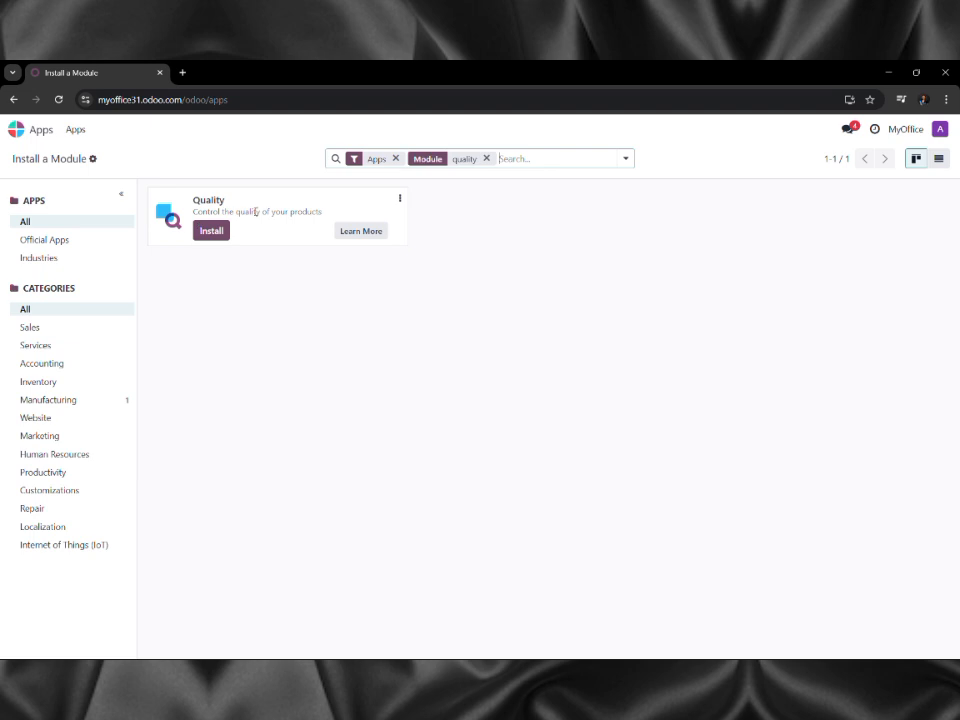
left_click(218, 235)
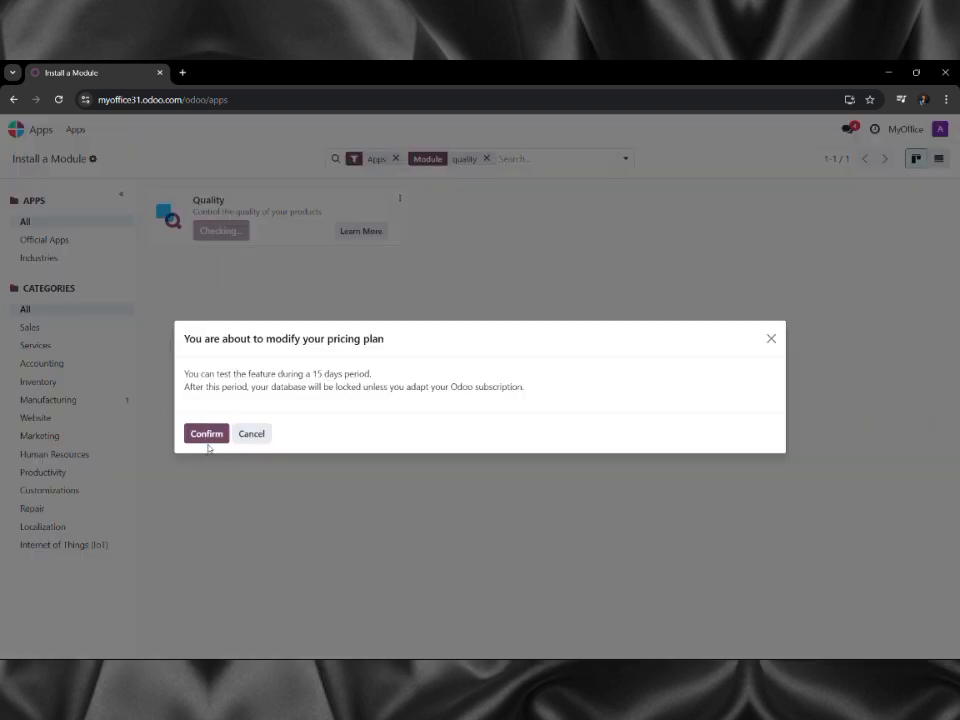
left_click(207, 440)
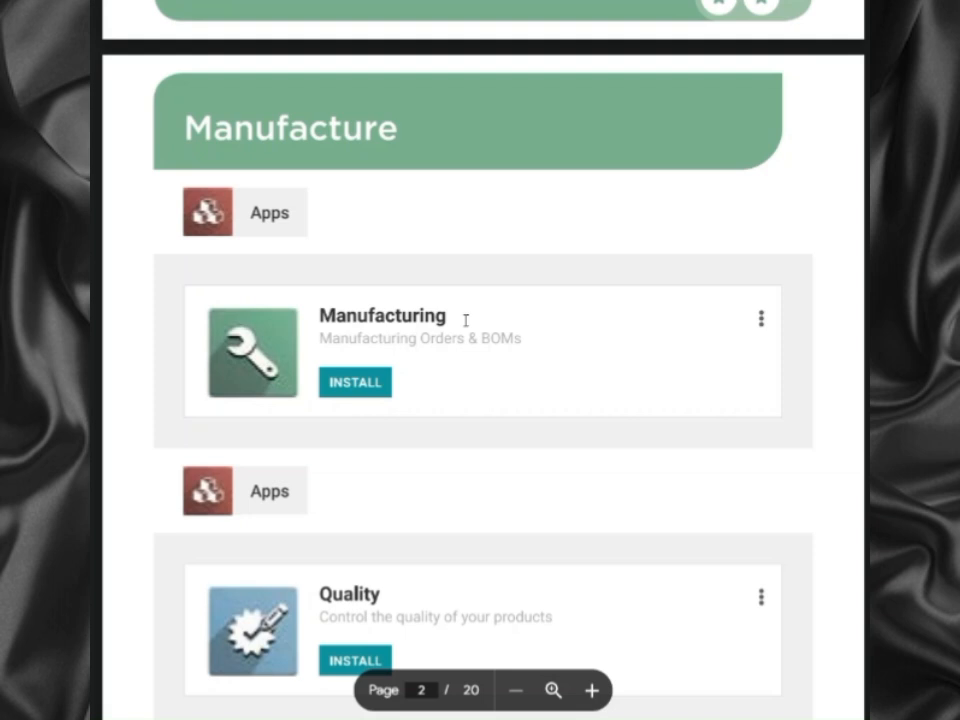
Read the tutorial PDF to the raw-material purchase page, then open Odoo's Manufacturing app.
scroll(465, 320, "down", 6)
scroll(465, 320, "down", 5)
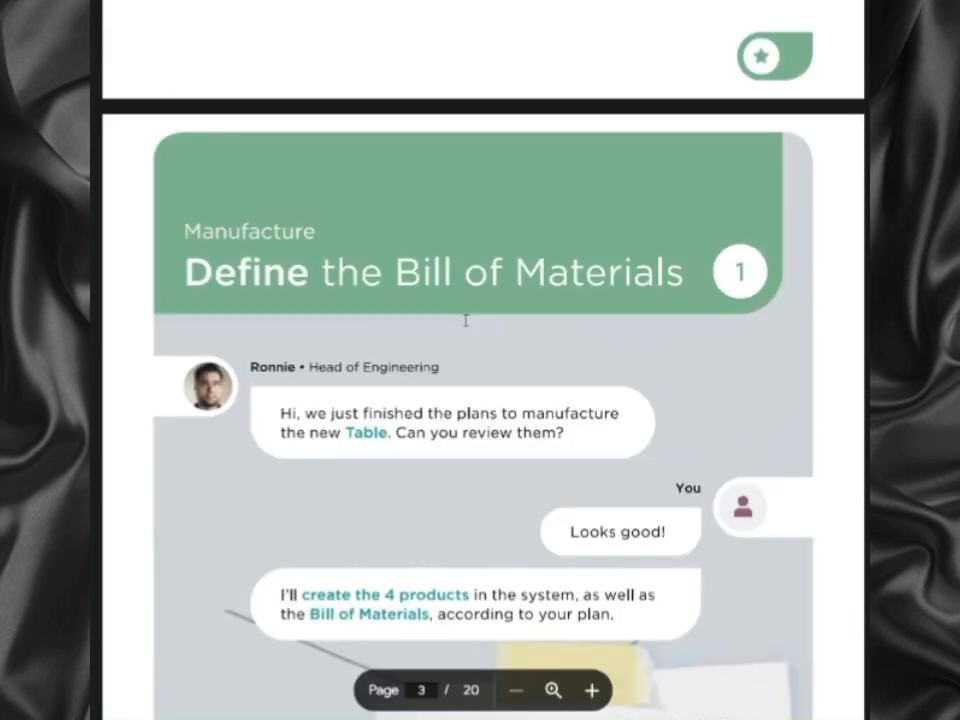
scroll(465, 320, "down", 1)
scroll(465, 320, "up", 1)
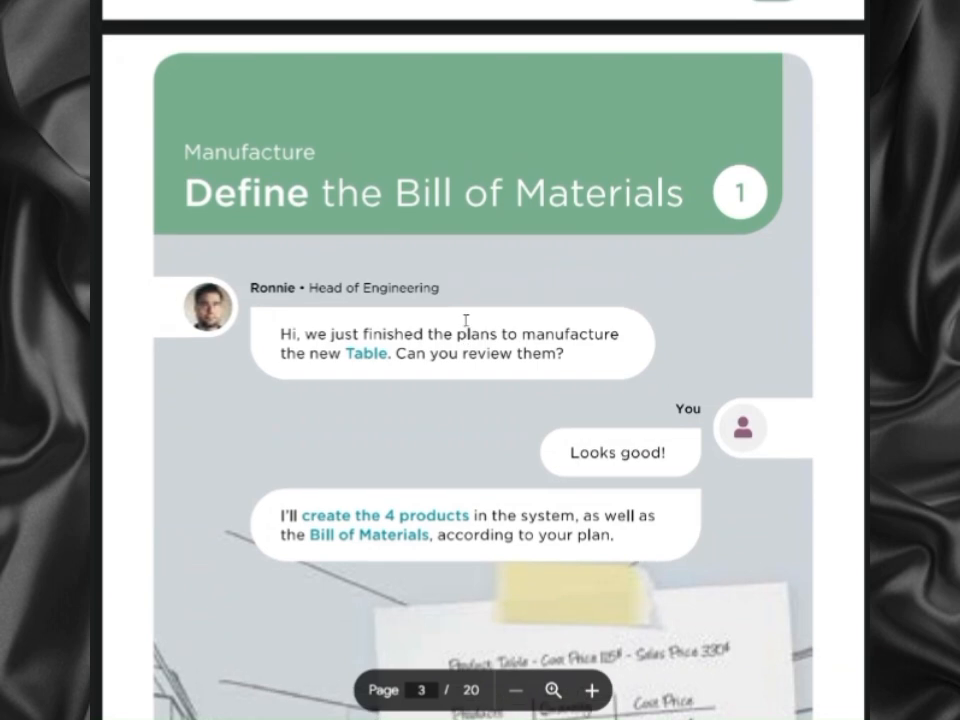
scroll(465, 320, "down", 2)
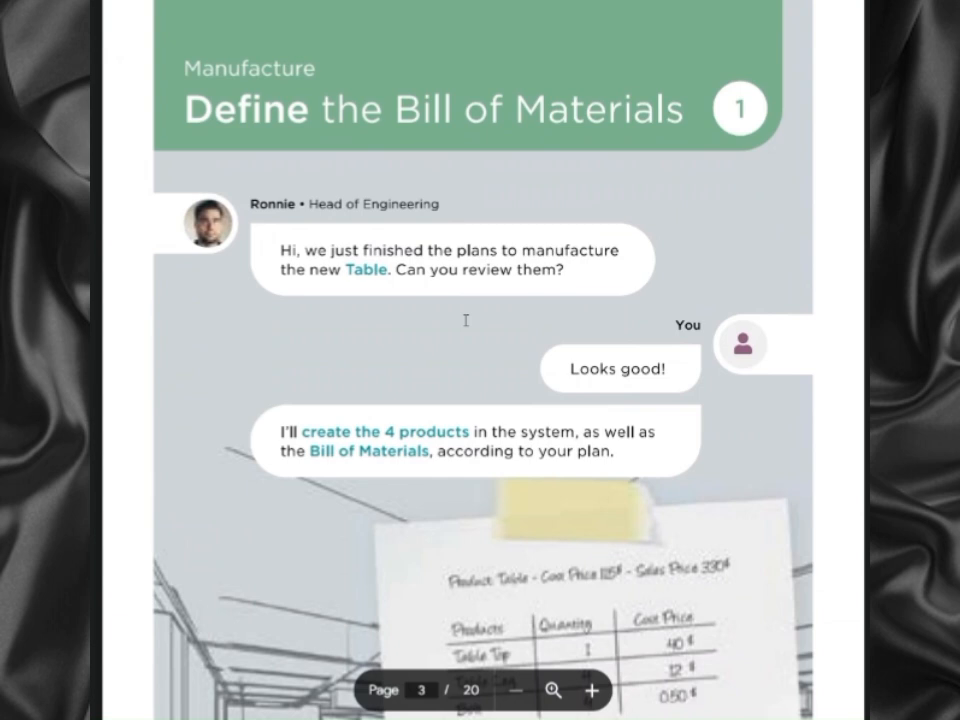
scroll(465, 320, "down", 20)
scroll(480, 313, "down", 6)
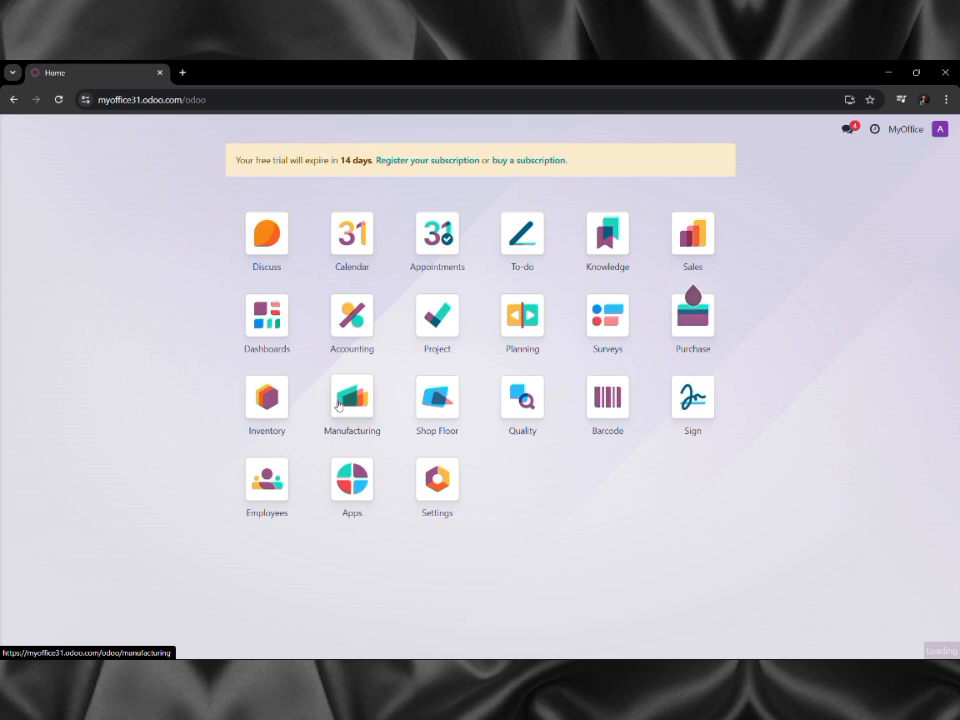
left_click(338, 403)
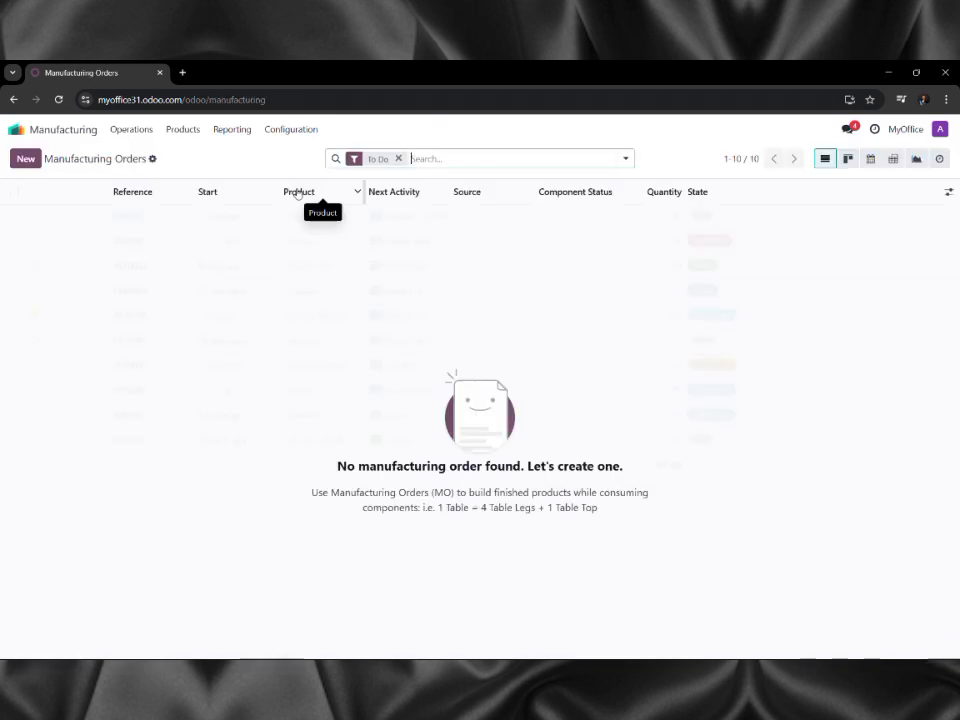
Create a new product named 'Table' from the Products list.
left_click(191, 132)
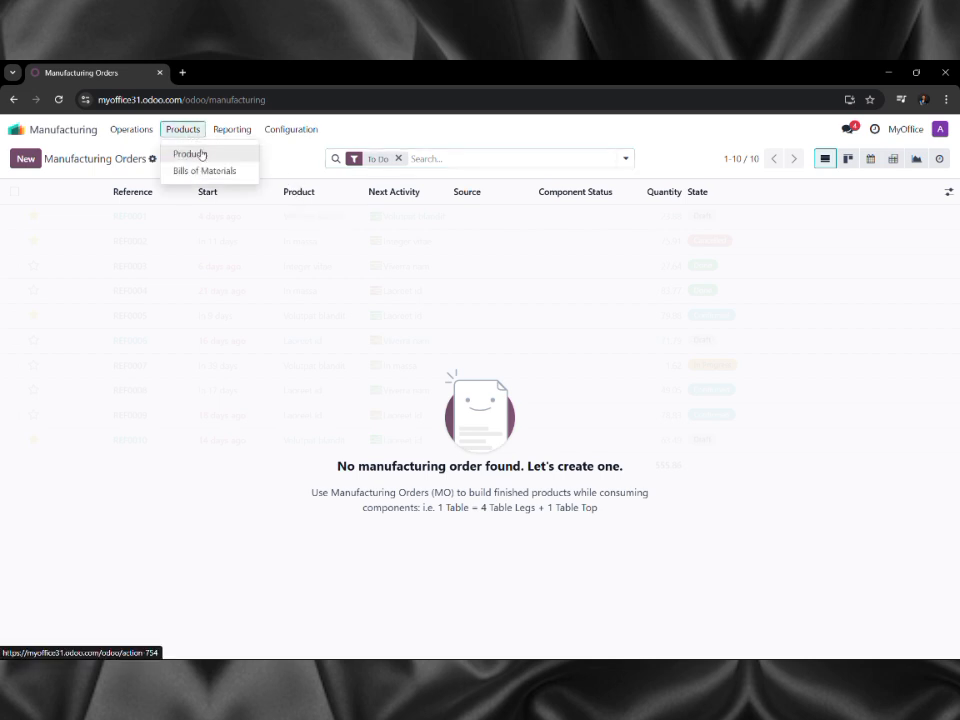
left_click(201, 154)
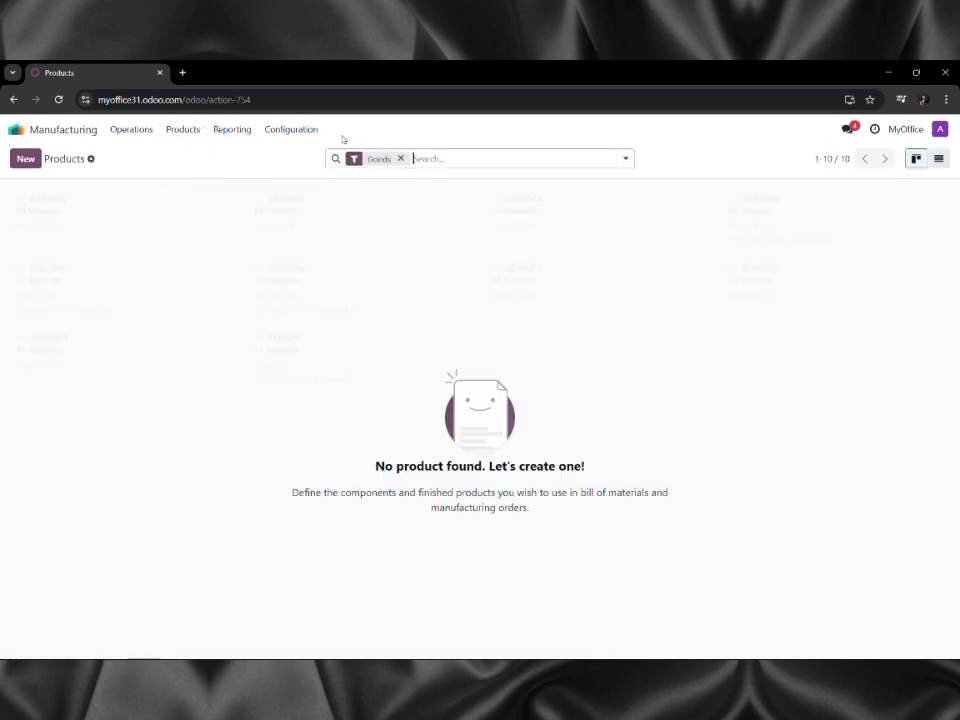
left_click(31, 162)
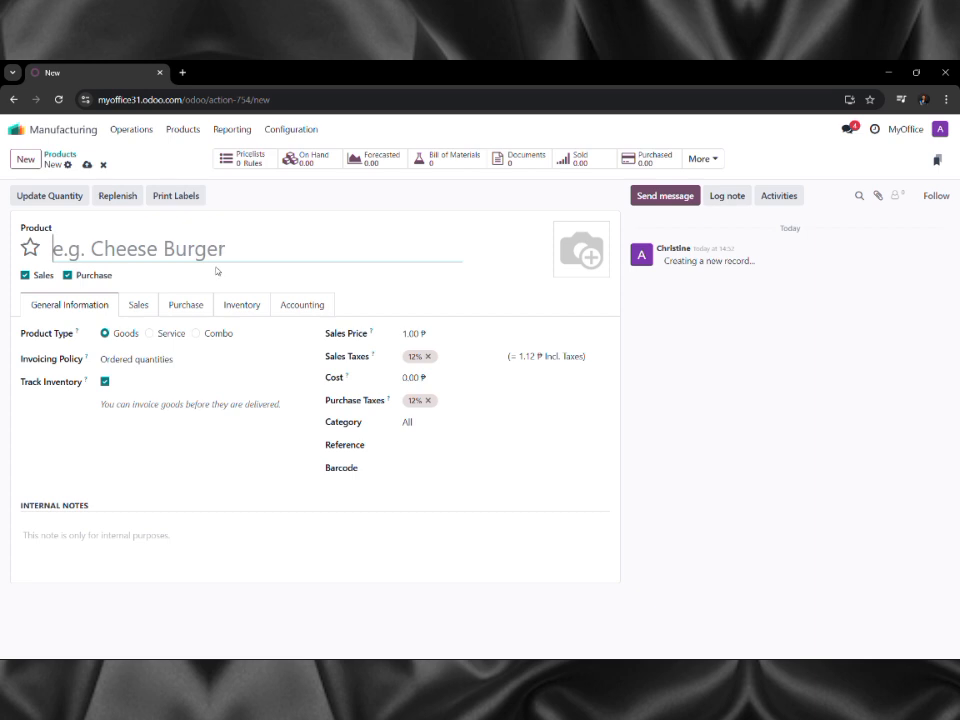
type("Tba")
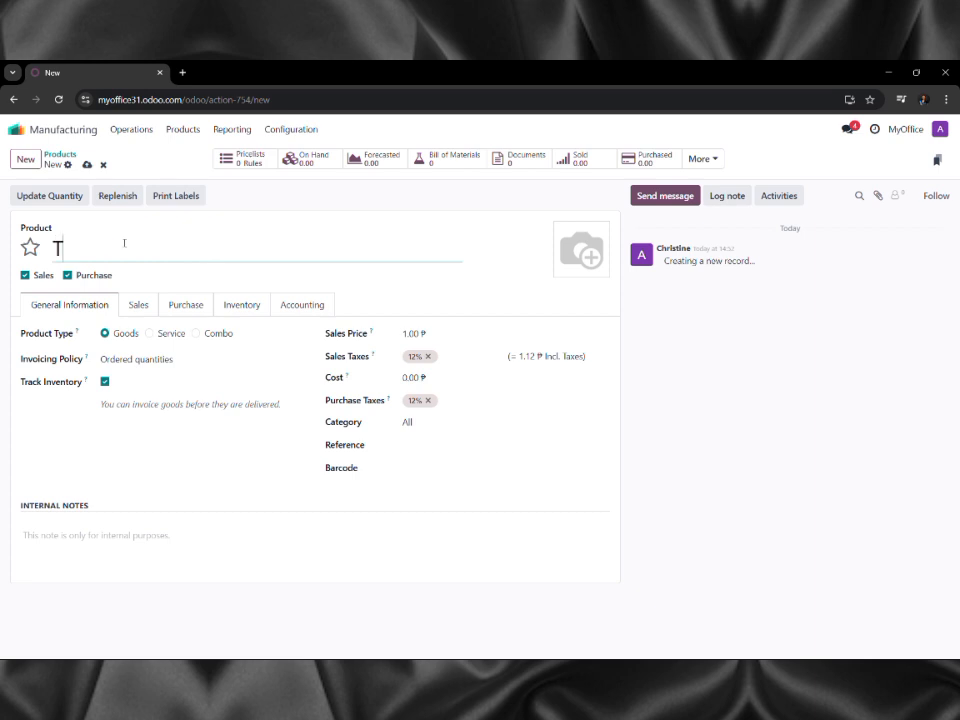
key("BackSpace")
key("BackSpace")
type("ablee")
key("BackSpace")
Give Table a sales price of 330 and a cost of 115.
left_click(411, 335)
type("330")
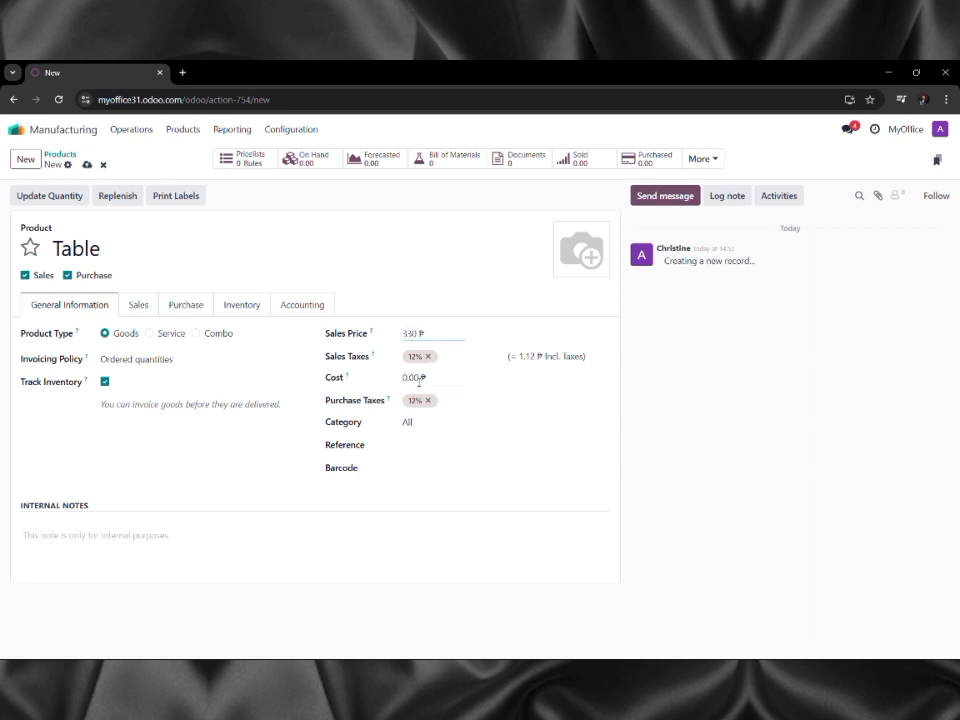
left_click(417, 380)
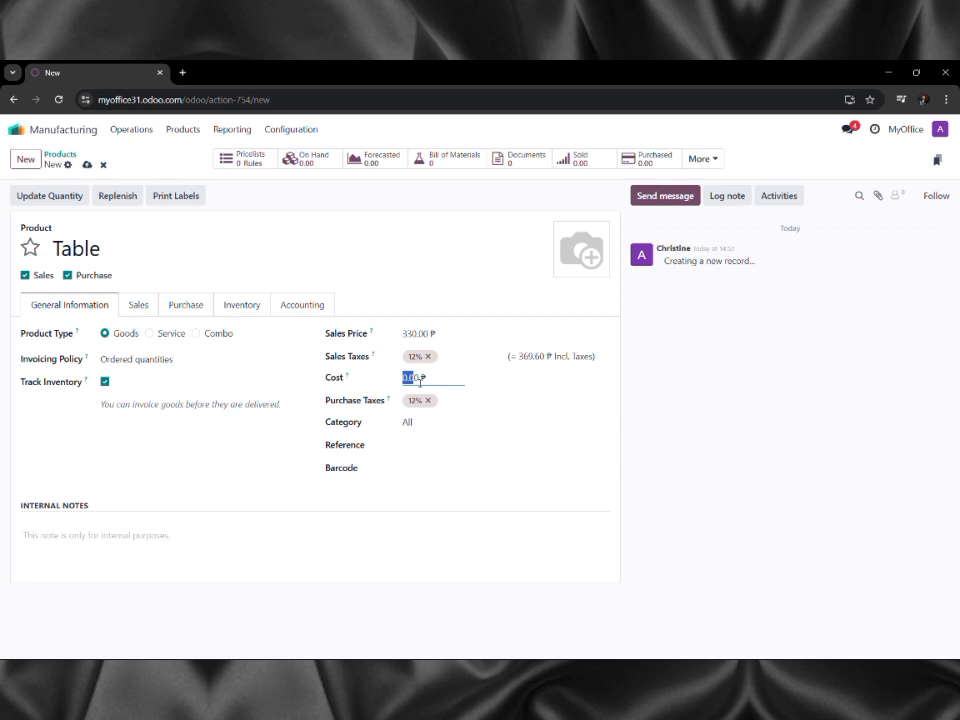
left_click(420, 380)
double_click(420, 380)
type("115")
left_click(185, 131)
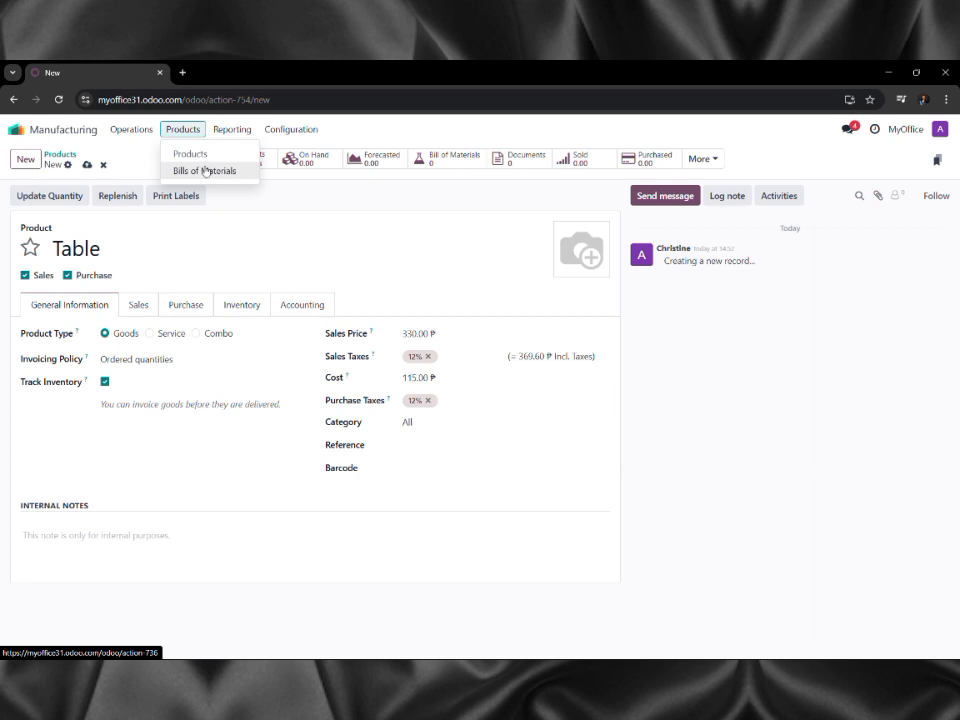
Start a new bill of materials with Table as the product.
left_click(205, 170)
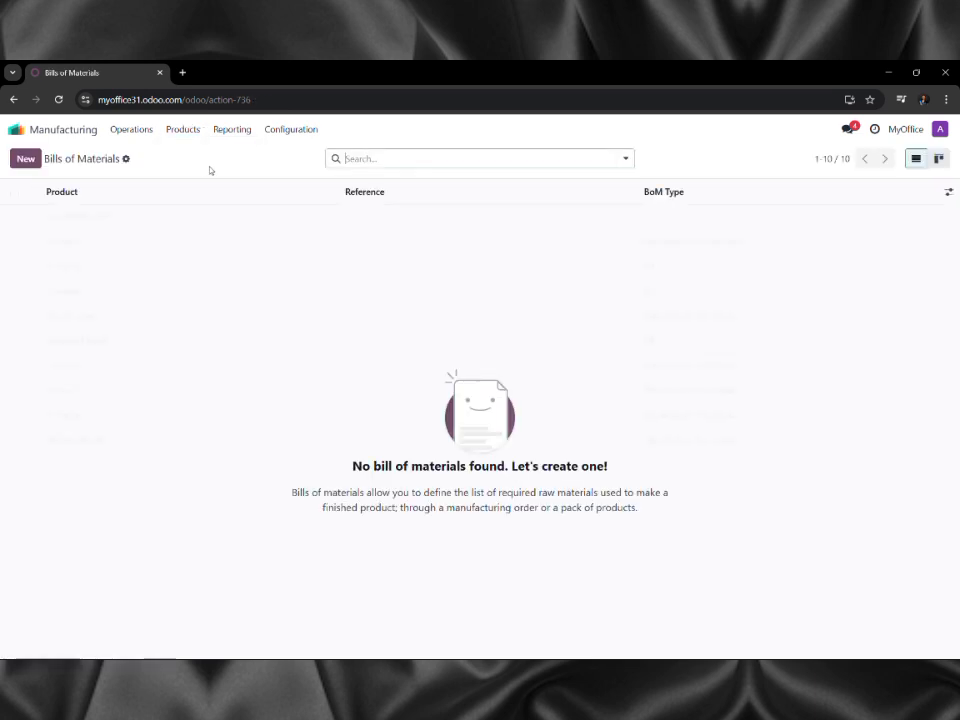
left_click(25, 159)
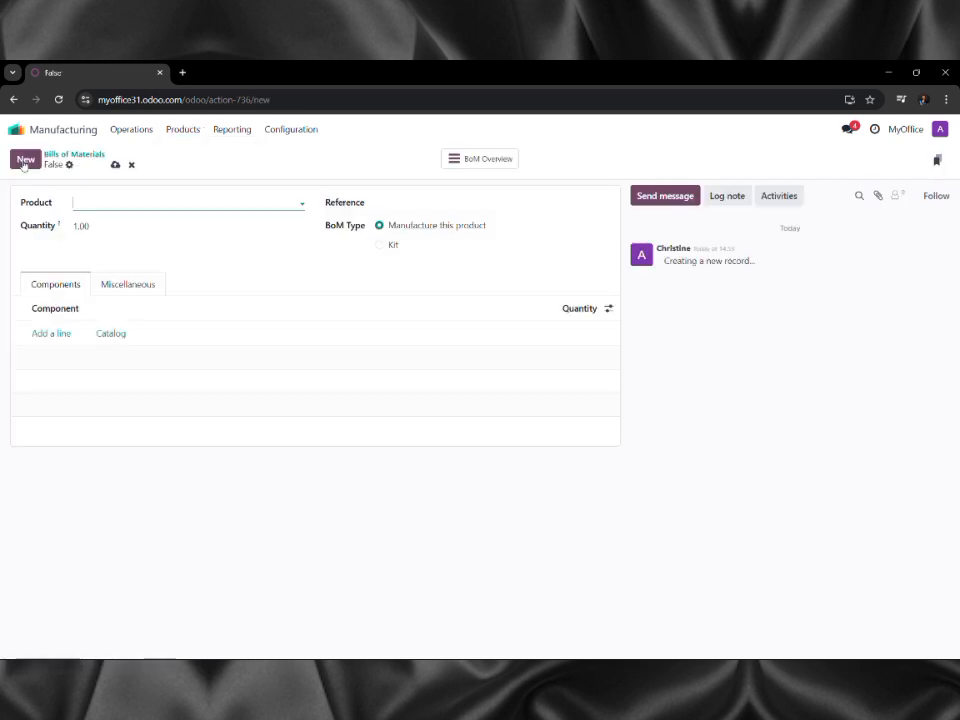
type("Table")
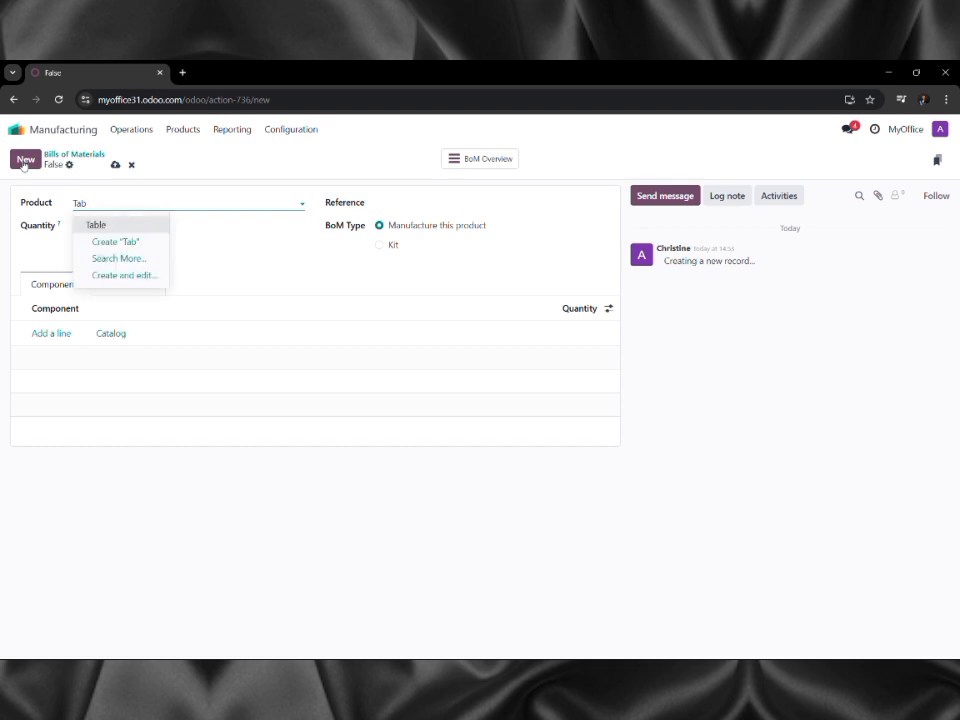
left_click(140, 225)
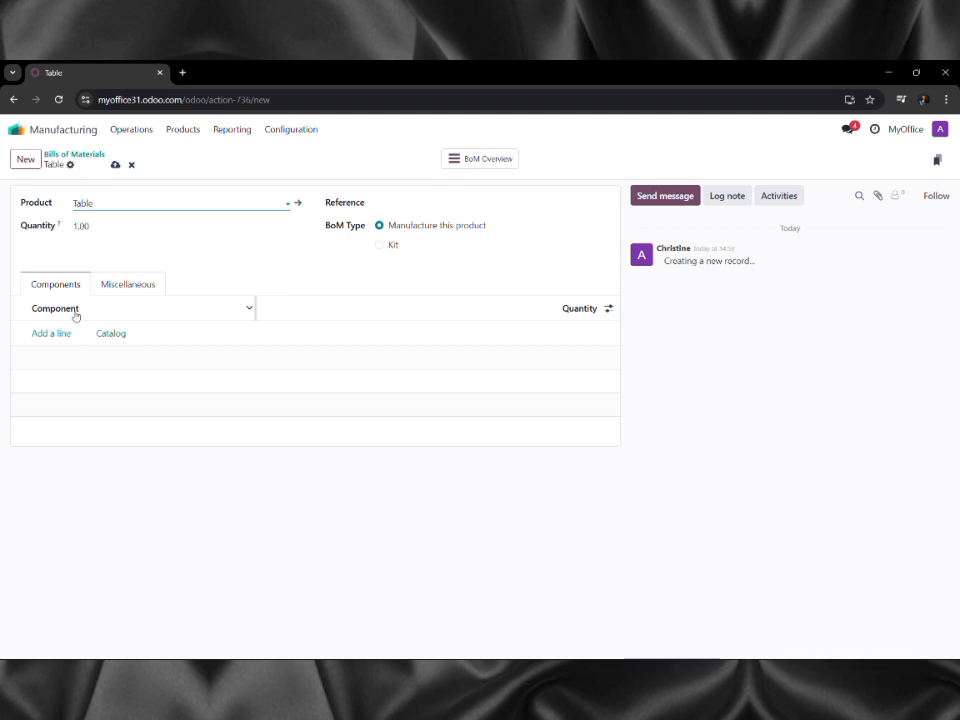
left_click(53, 341)
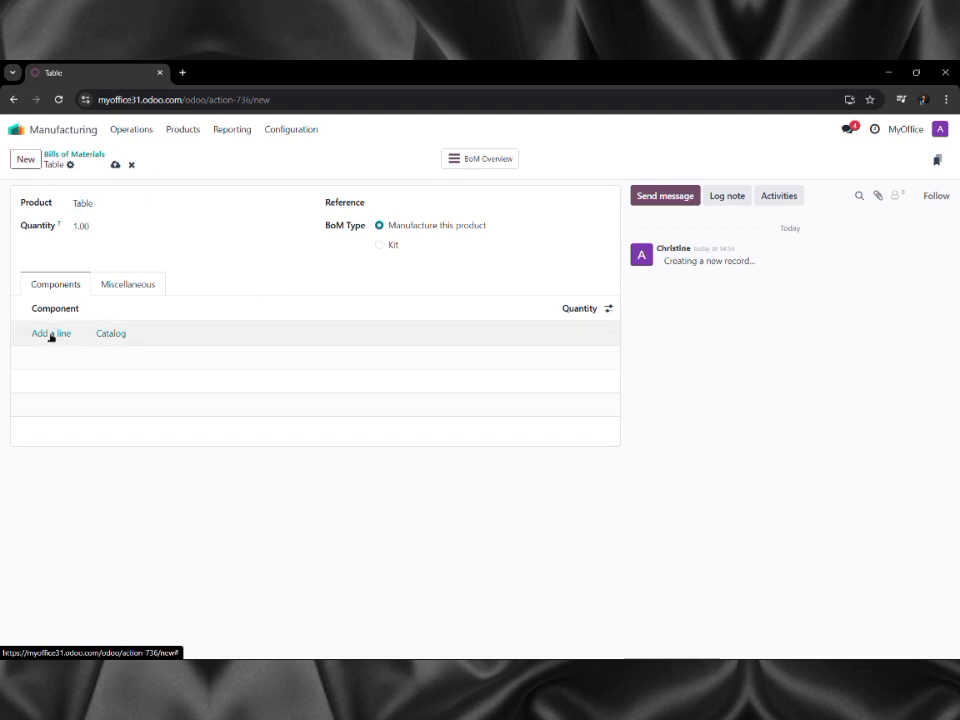
Add a newly created 'Table Top' component line at quantity 1.
left_click(51, 334)
left_click(96, 333)
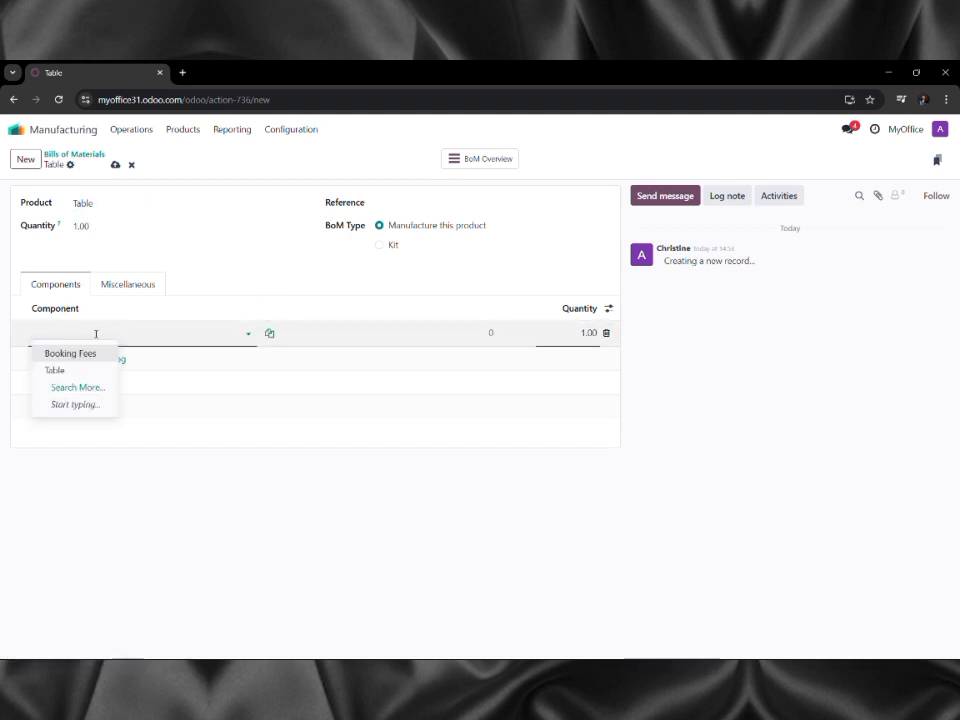
type("Tab")
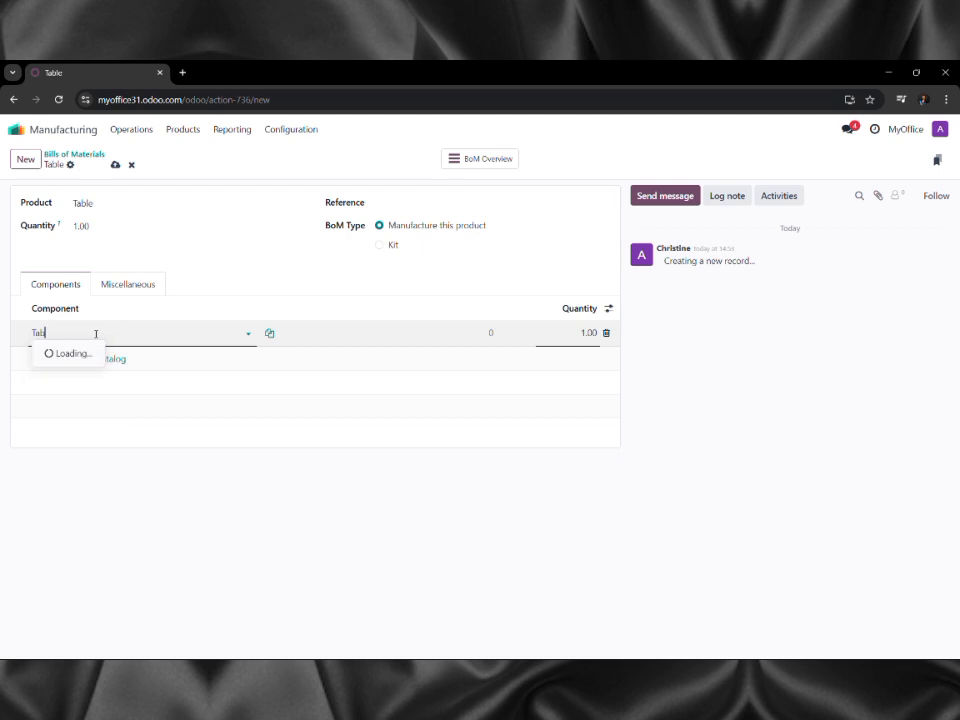
type("le top")
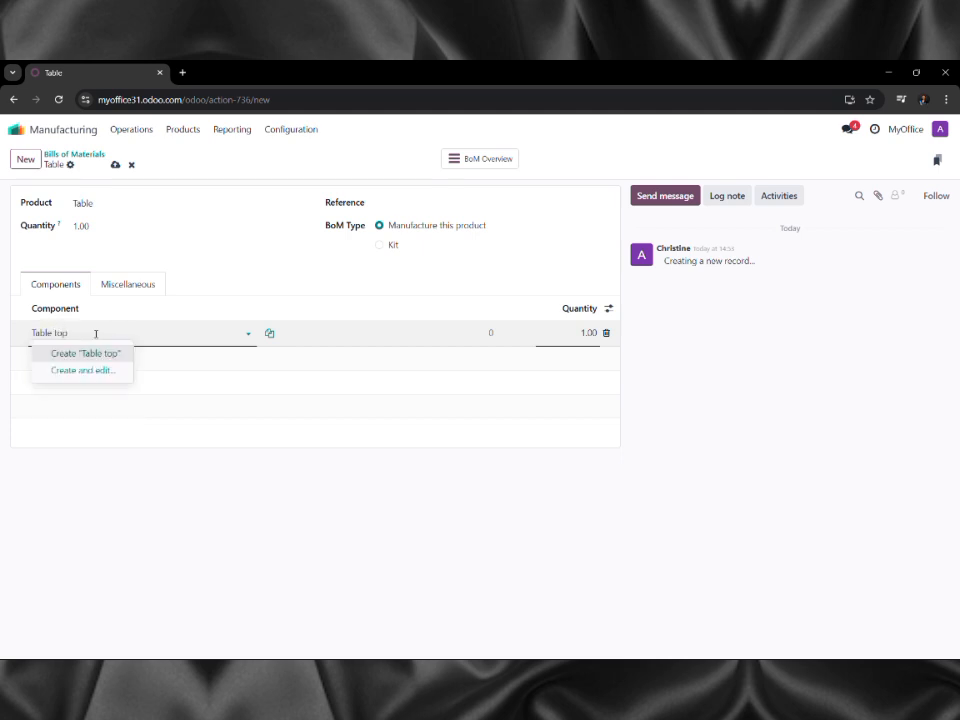
key("BackSpace")
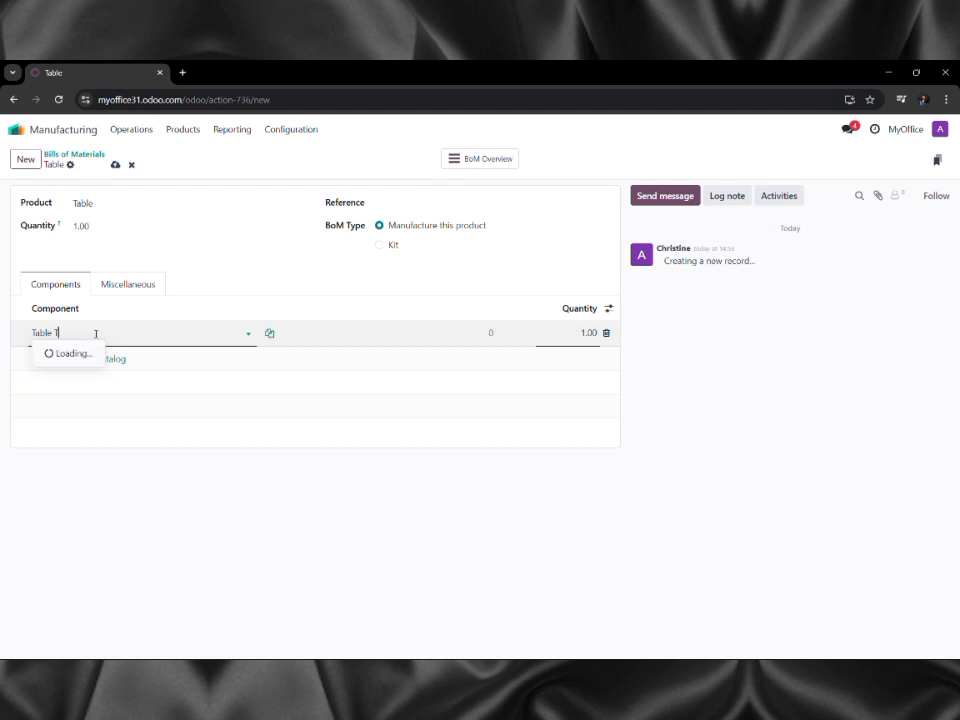
type("Top")
key("Return")
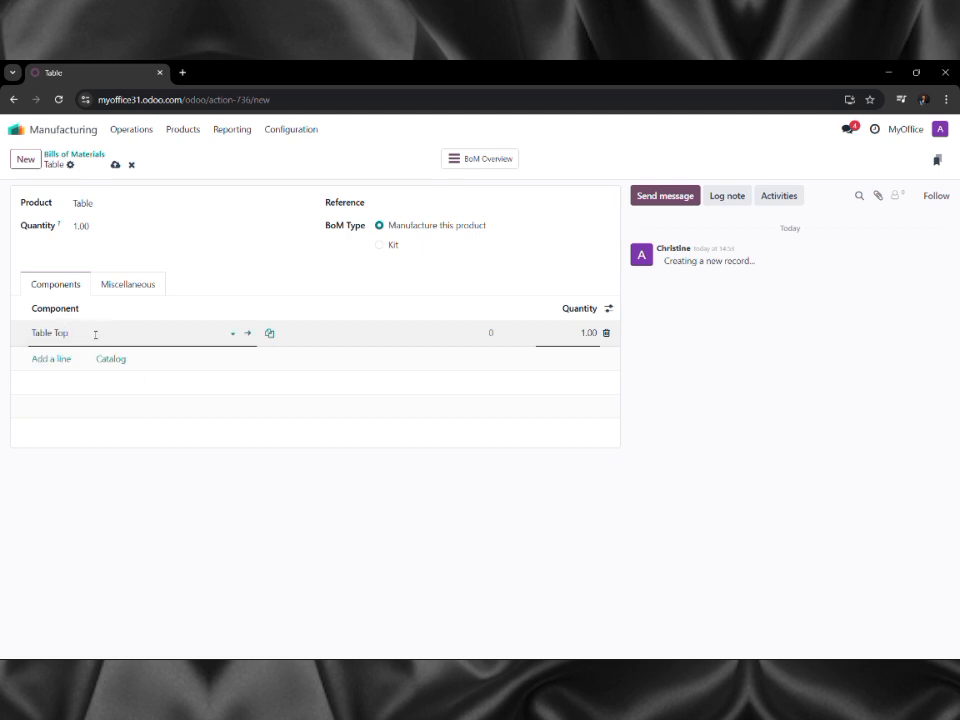
Add a Table Leg component with quantity 4.
left_click(64, 359)
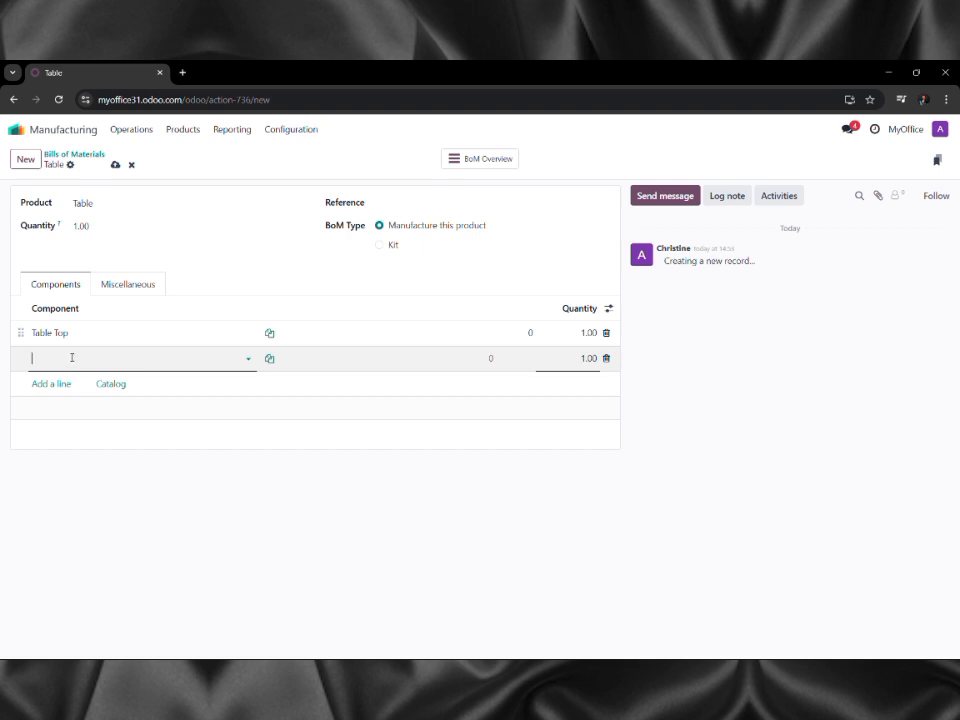
type("Table")
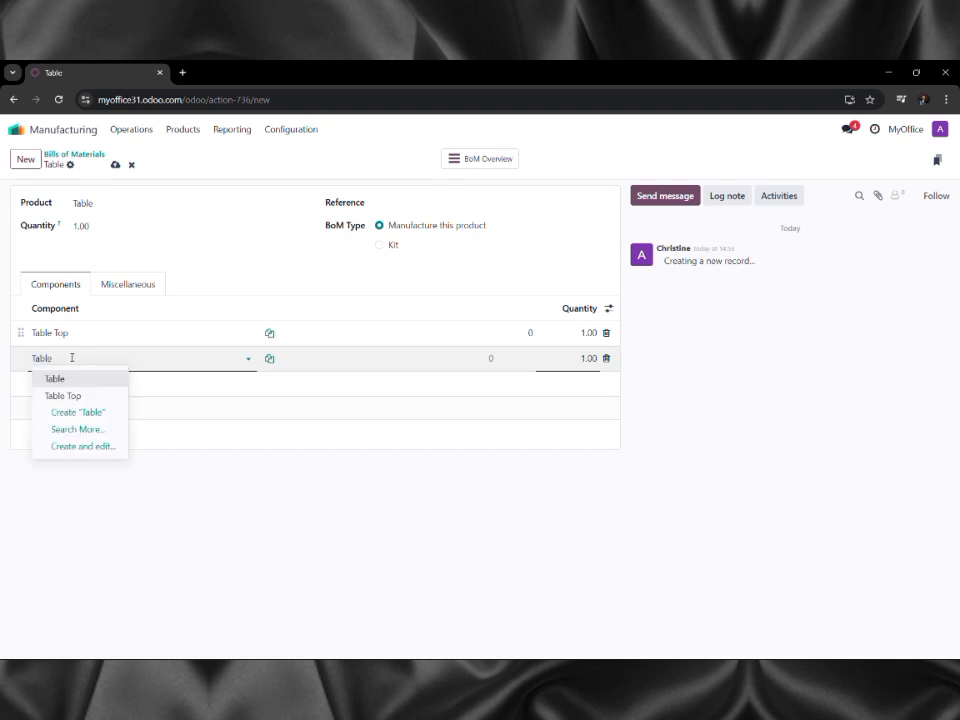
type(" Leg")
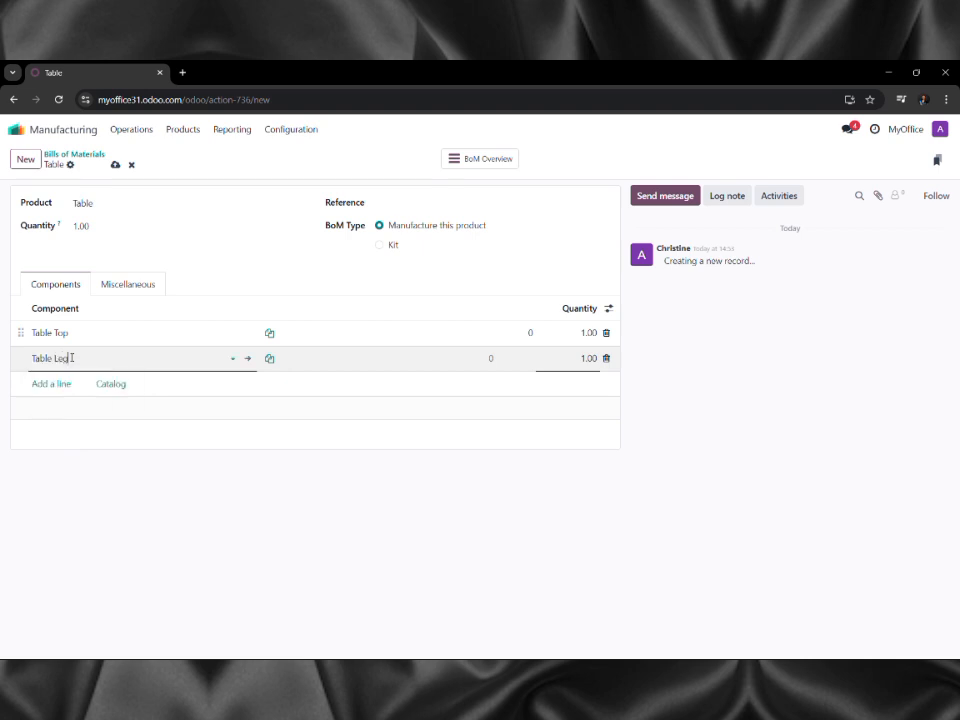
left_click(589, 312)
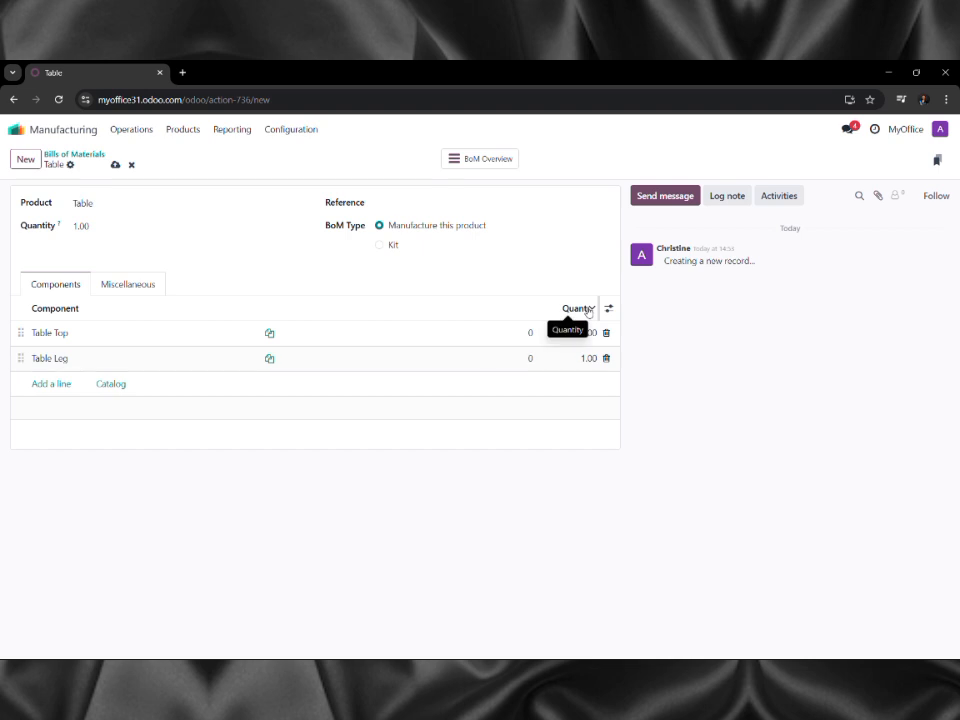
left_click(585, 336)
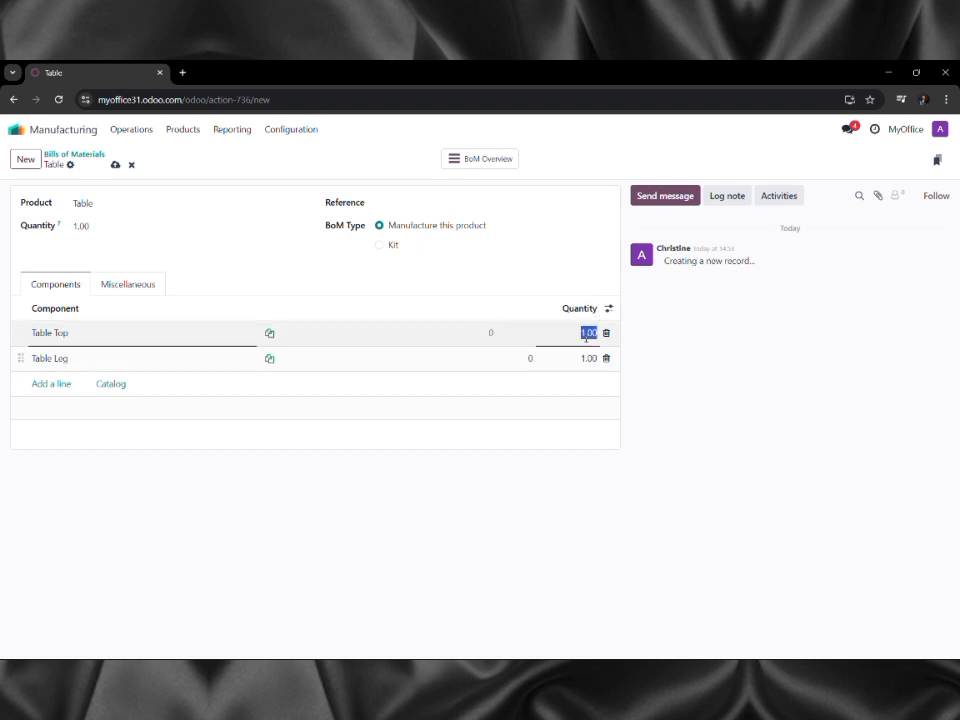
left_click(587, 358)
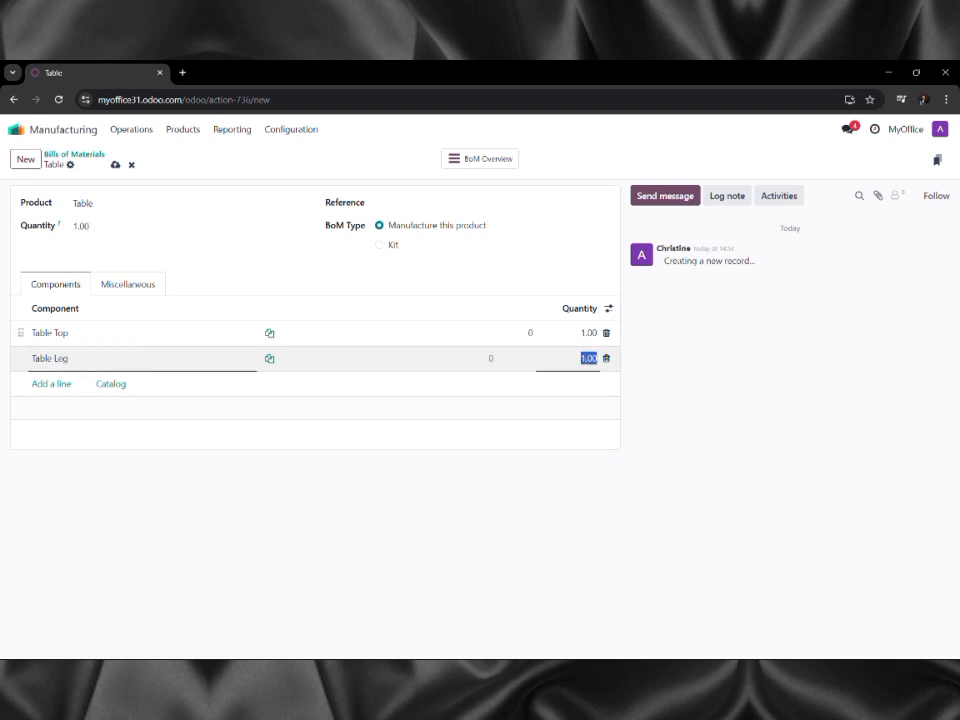
type("4")
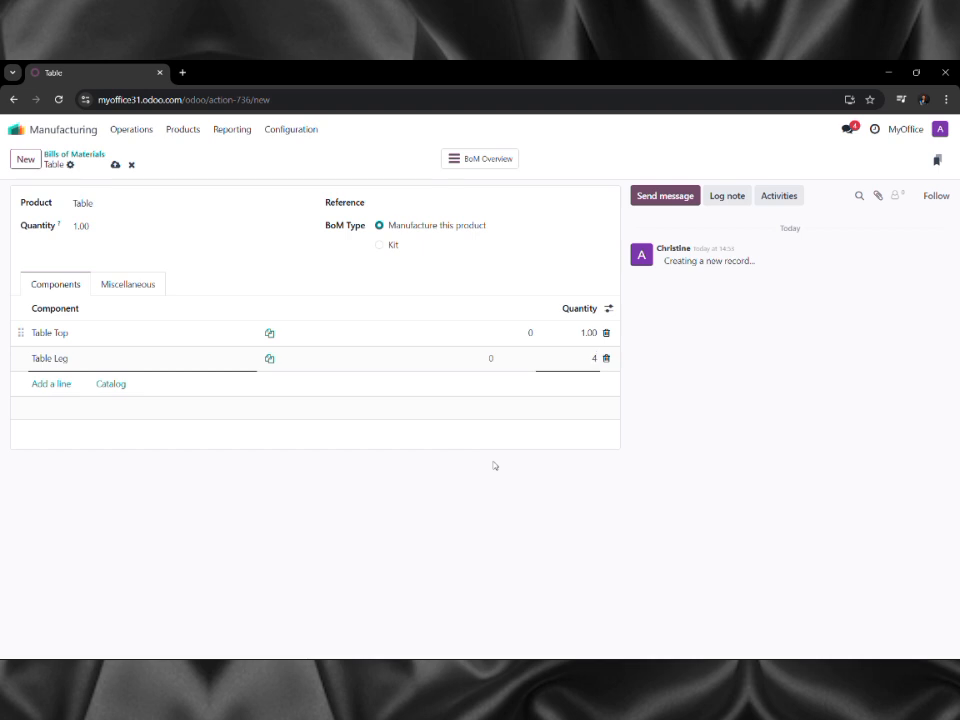
Create and add a 'Bolt' component at quantity 4, then save the bill of materials.
left_click(50, 385)
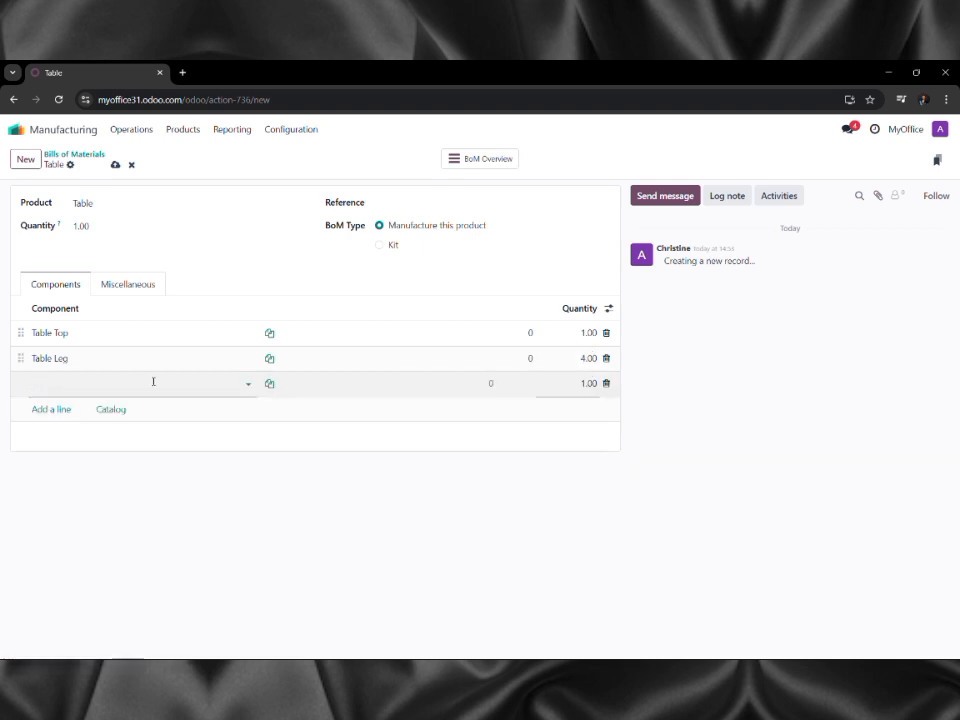
type("B")
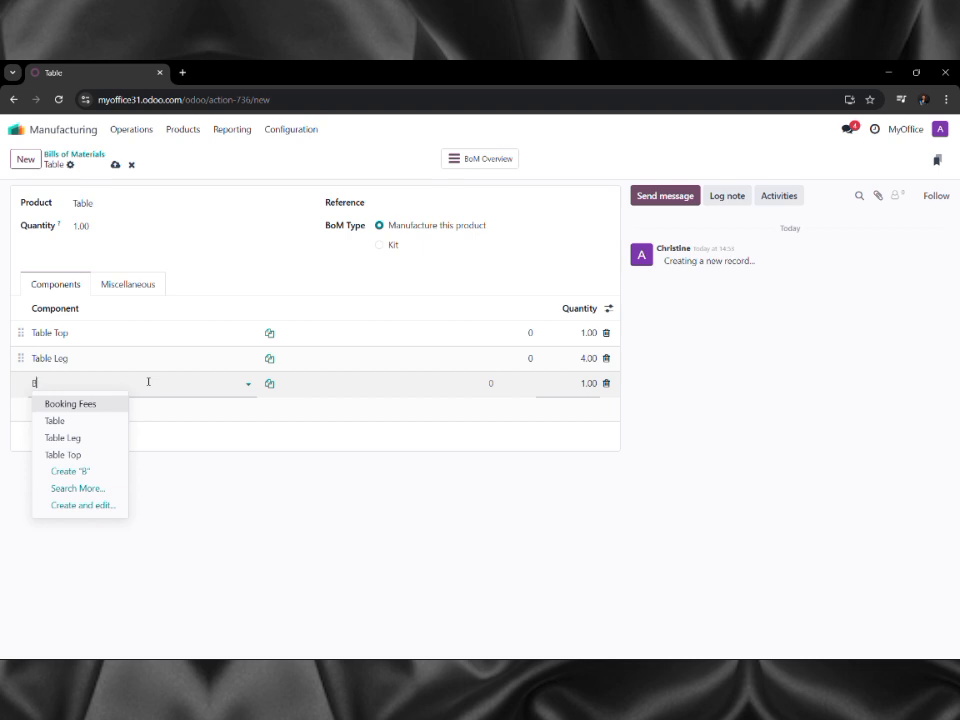
type("olt")
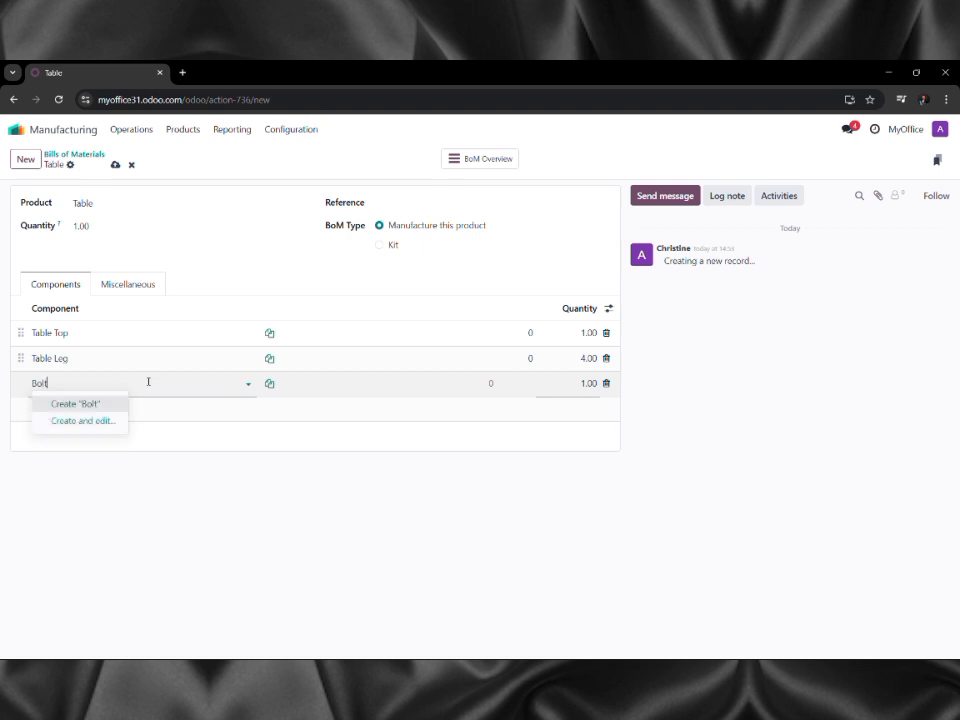
key("Return")
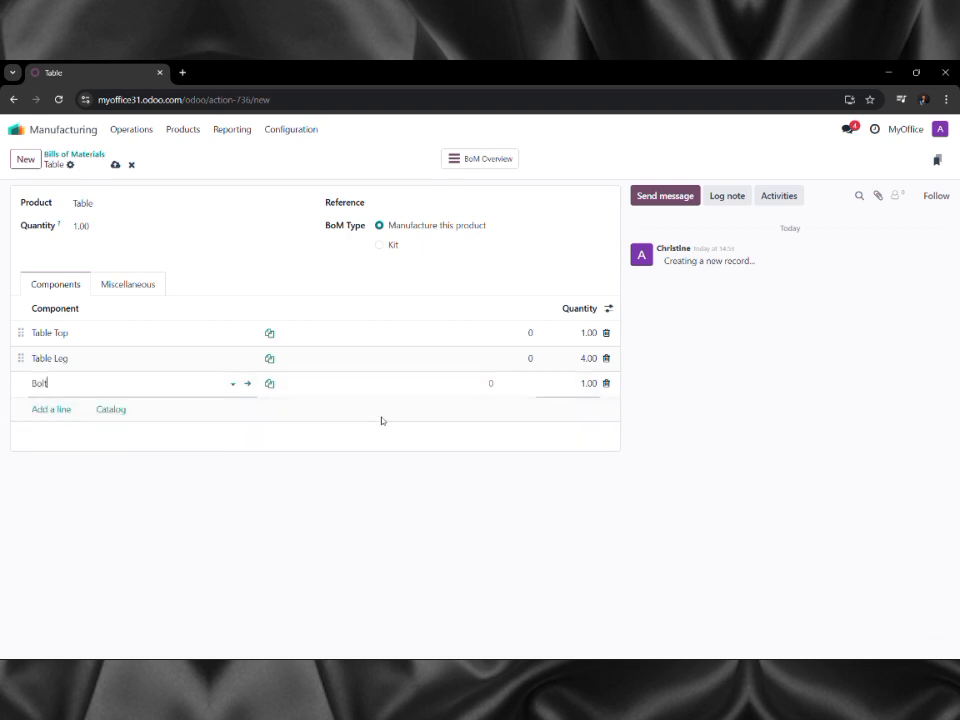
left_click(593, 383)
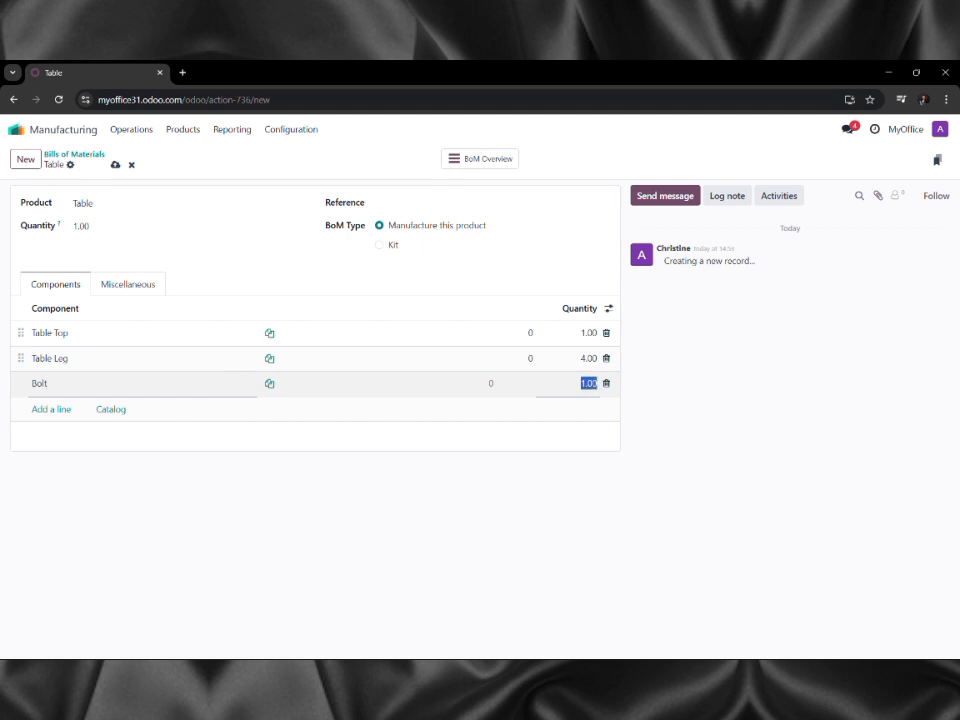
type("8")
key("Return")
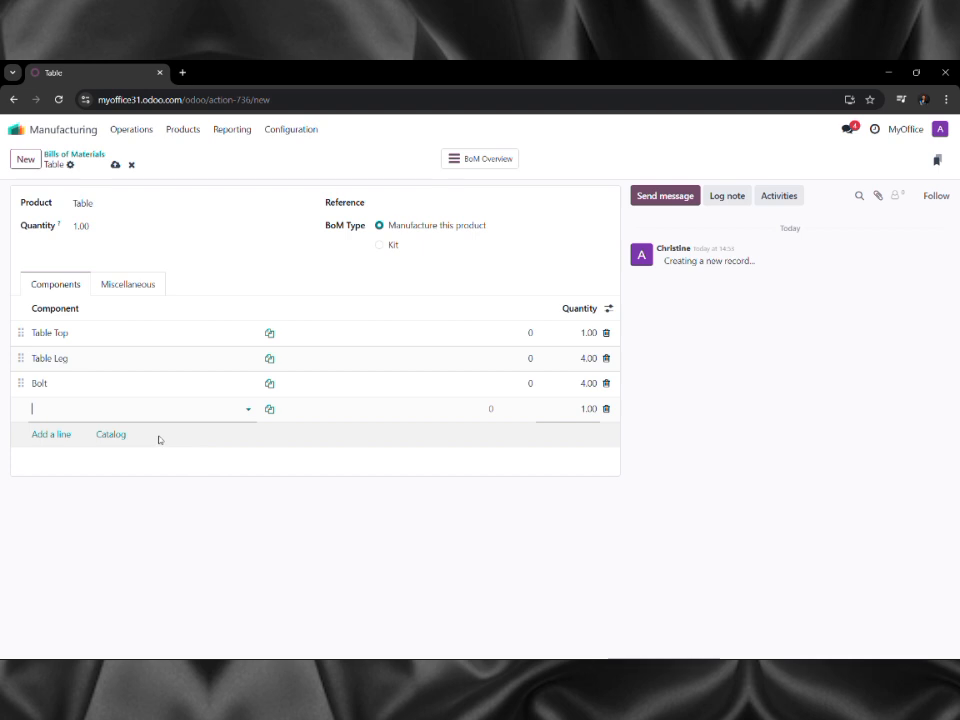
left_click(115, 166)
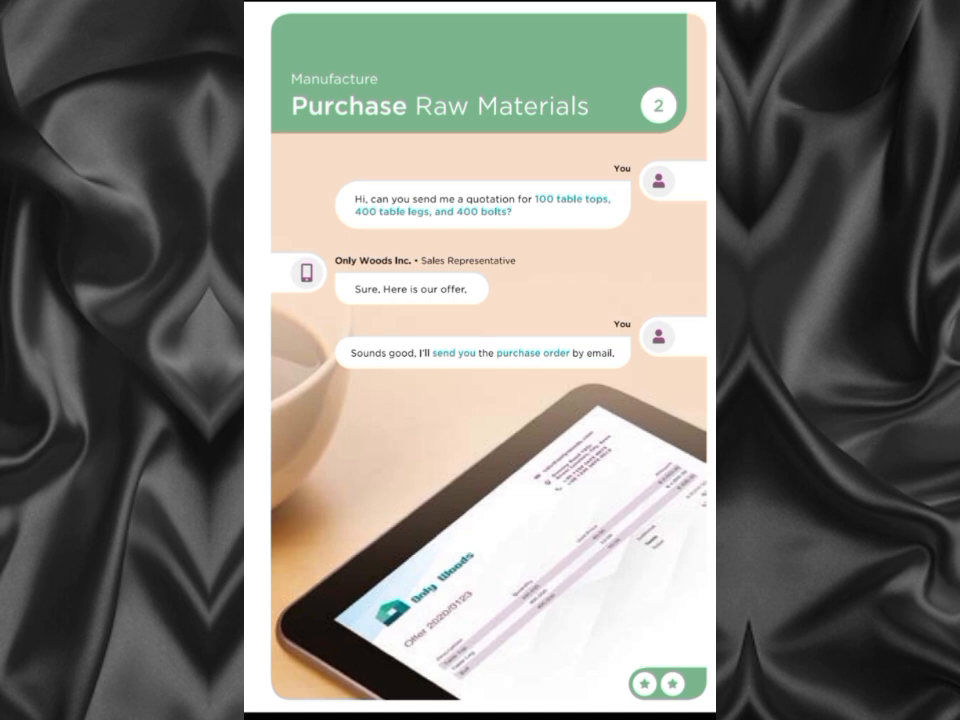
Scroll the PDF to the Receive Raw Materials page and return to the Odoo home screen.
scroll(690, 530, "down", 10)
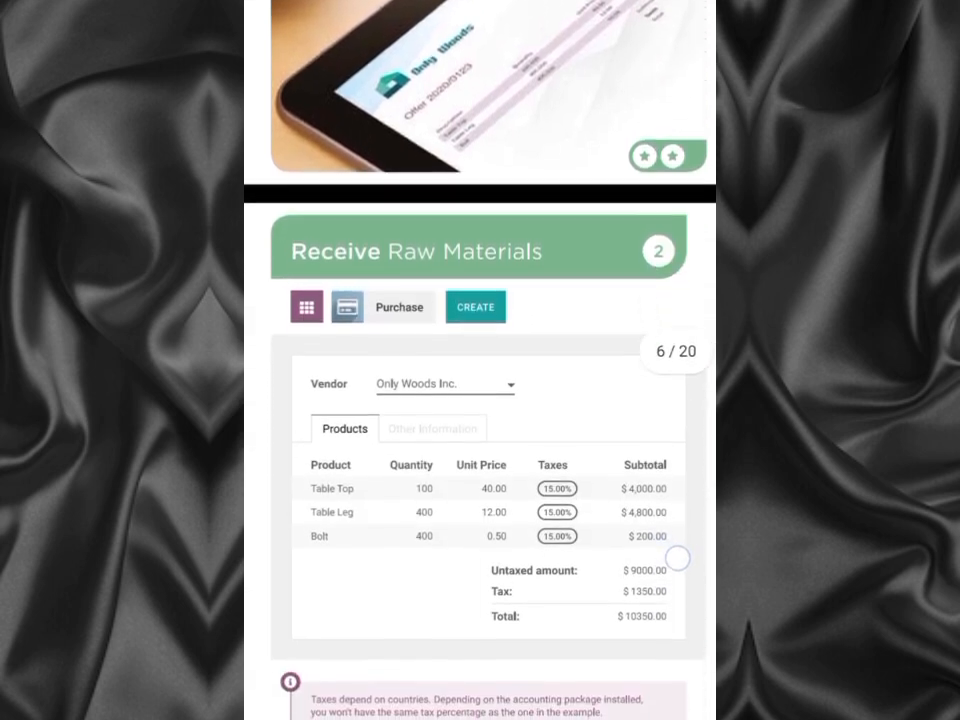
scroll(678, 557, "down", 2)
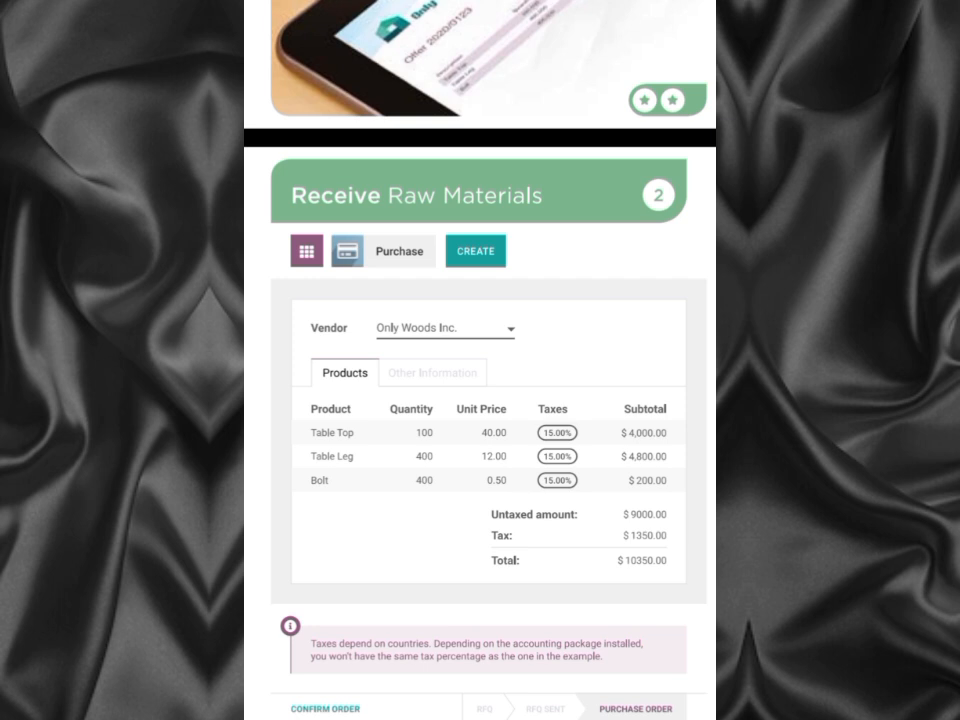
left_click(641, 541)
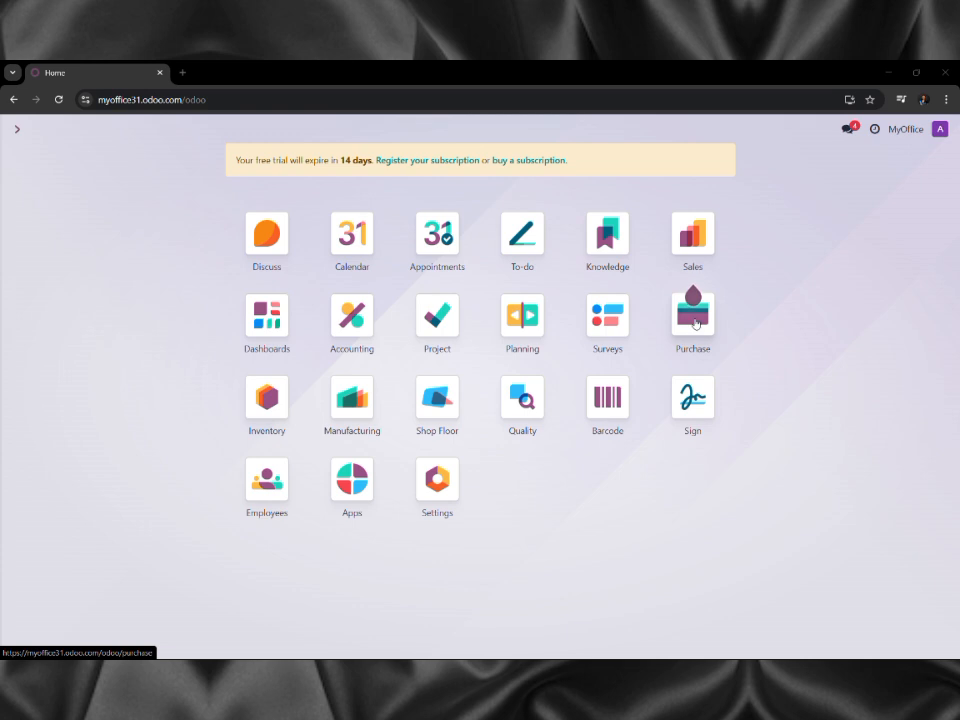
Start a new Purchase RFQ with Only Woods Inc. created as the vendor.
left_click(696, 322)
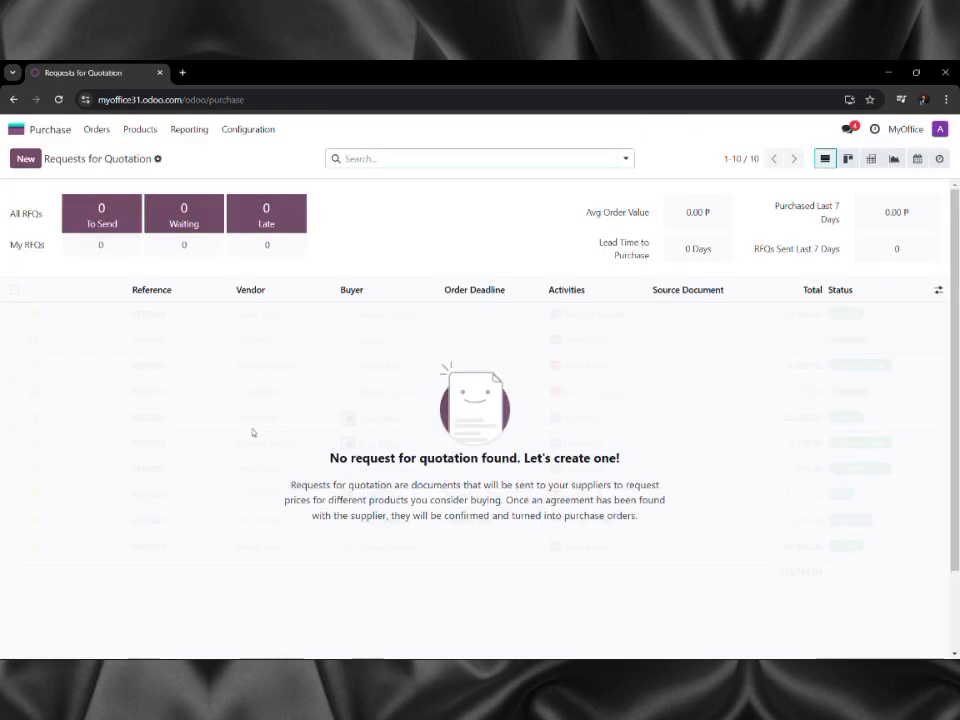
left_click(24, 159)
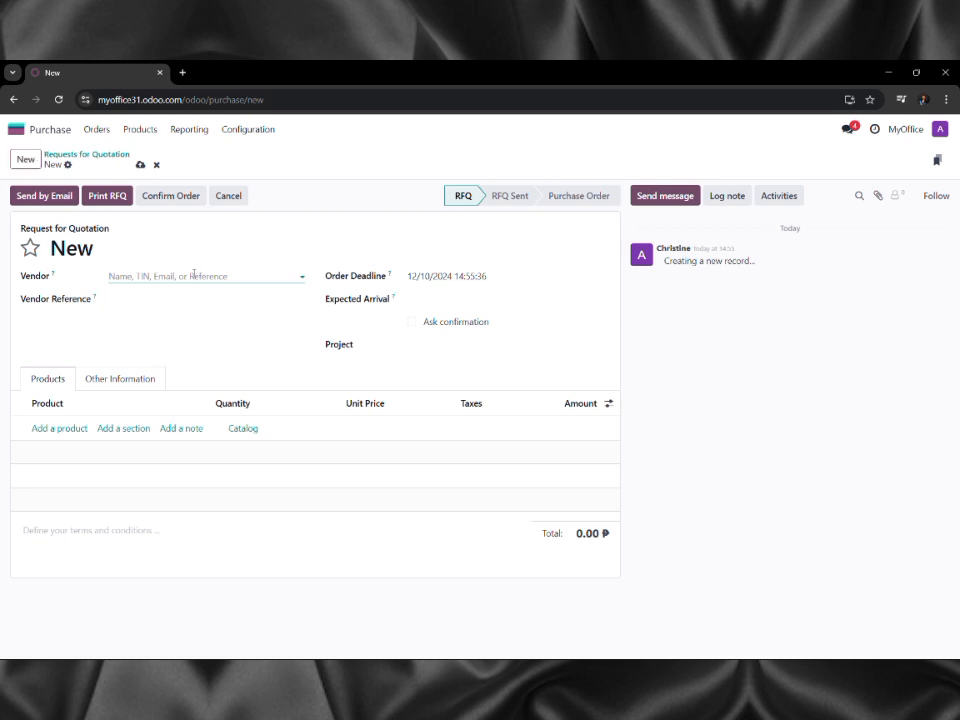
left_click(194, 274)
type("On")
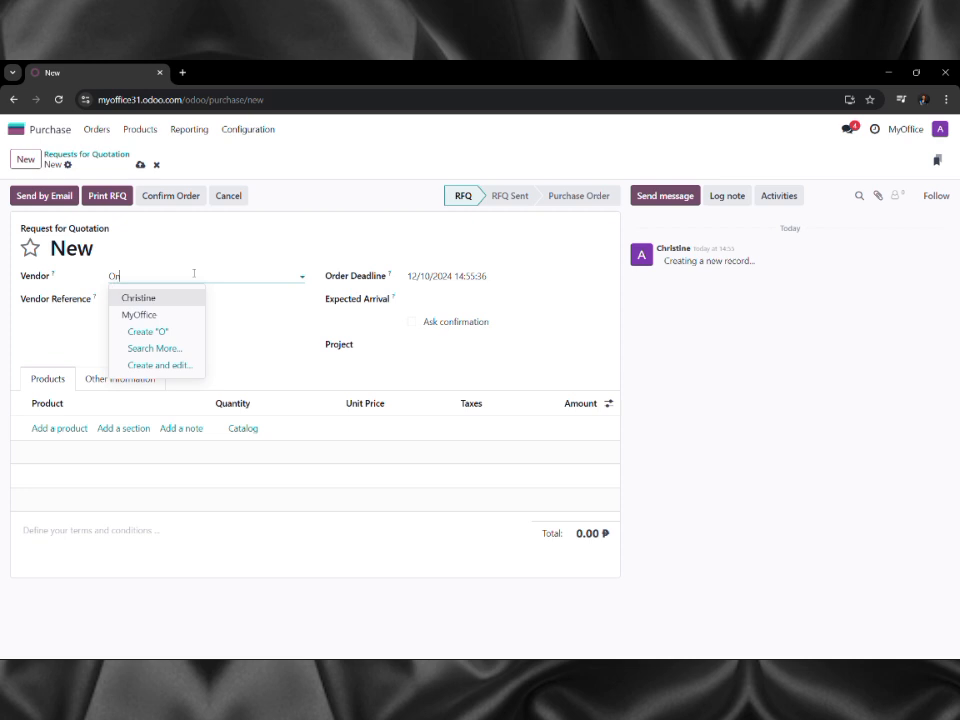
type("ly")
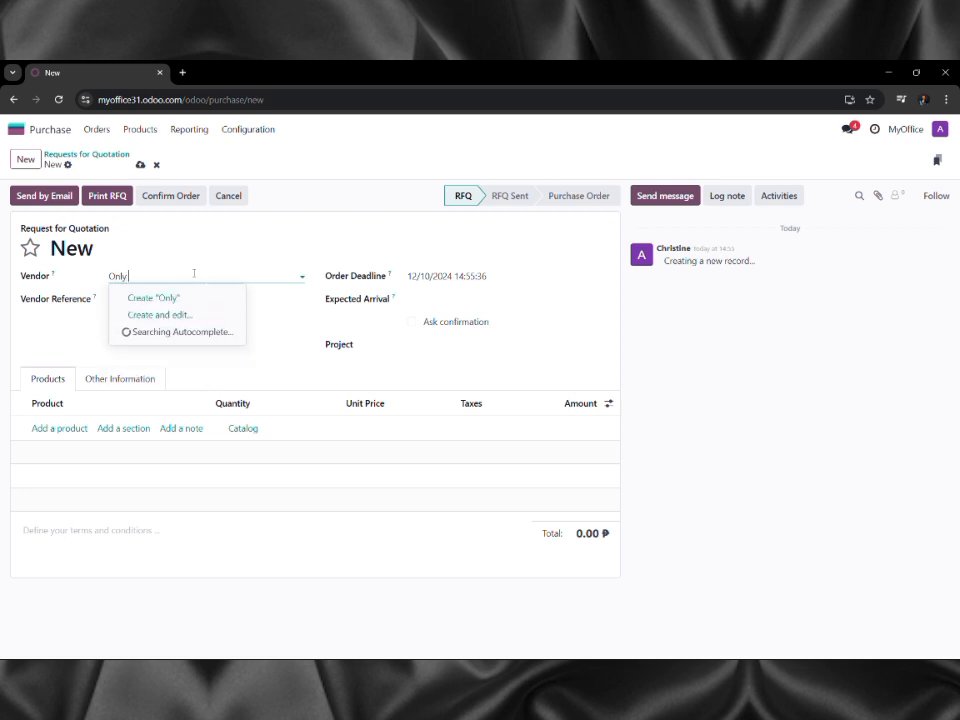
type(" Woods")
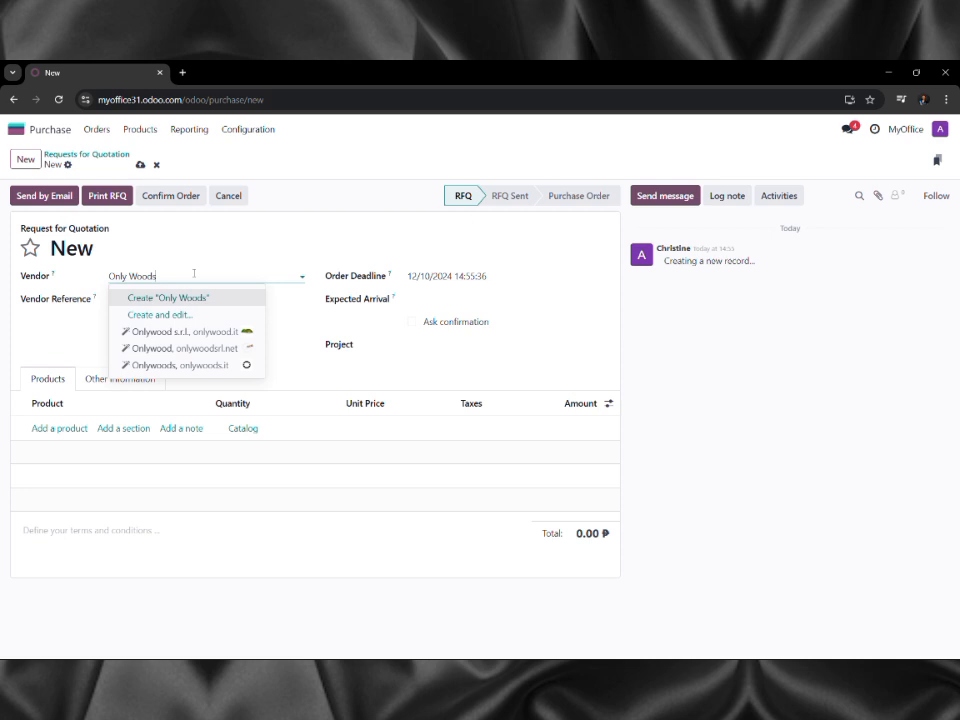
type(" i")
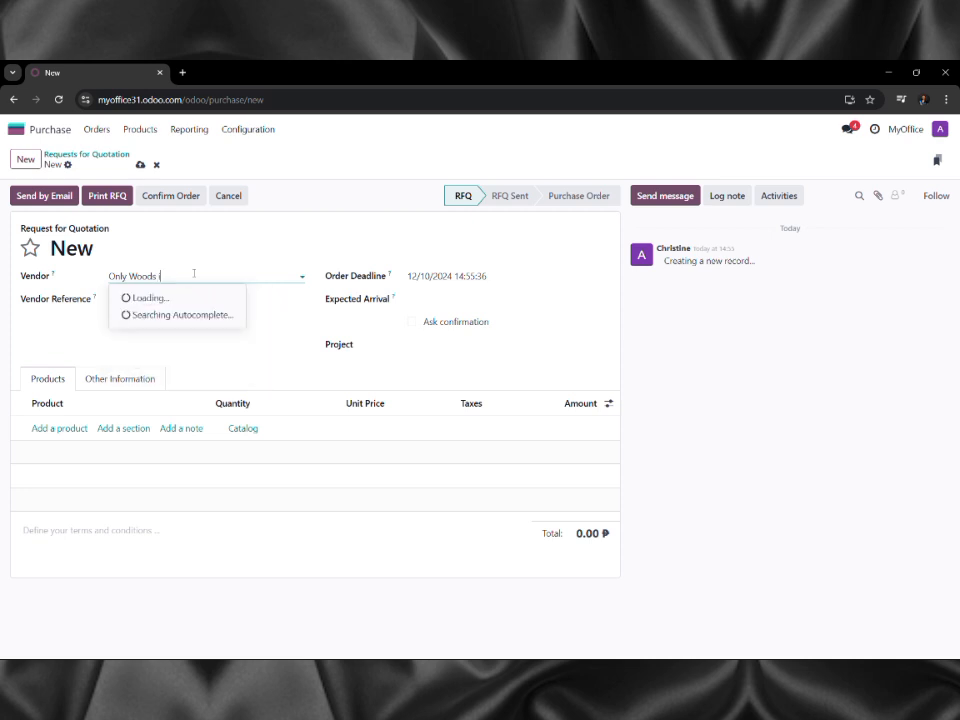
type("nc.")
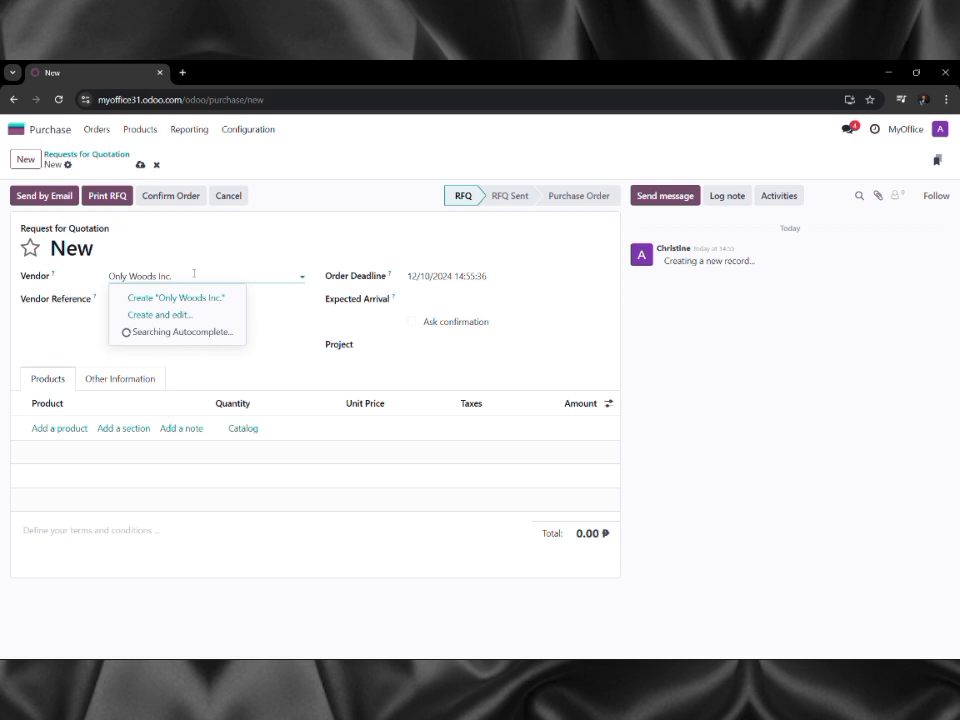
key("ctrl+a")
key("BackSpace")
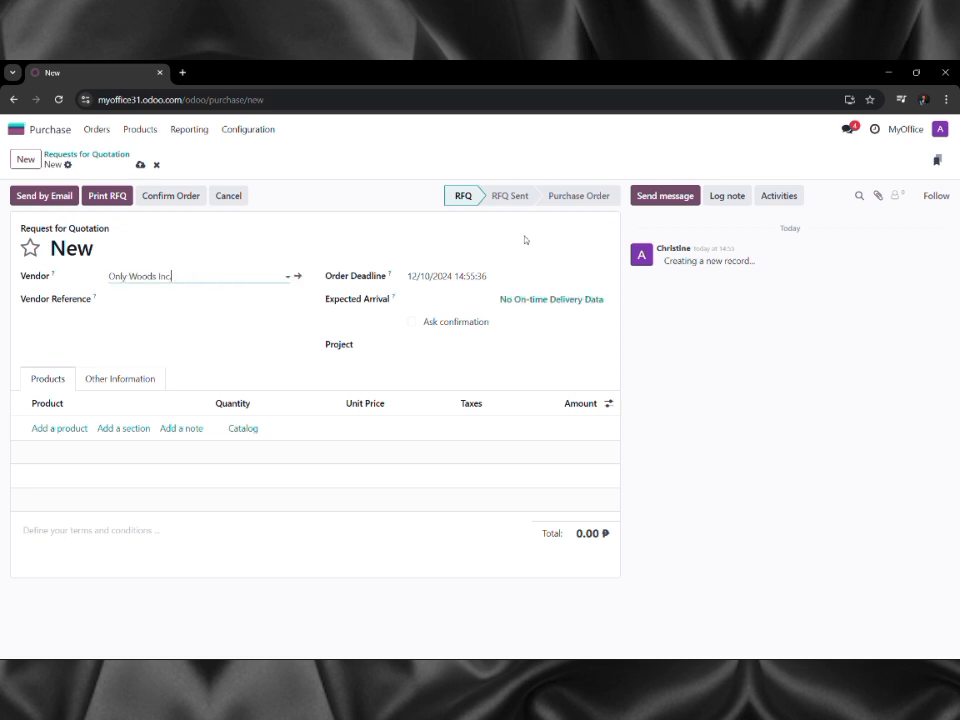
left_click(171, 276)
Type a Table Top product line with quantity 100 and unit price 40.
left_click(57, 428)
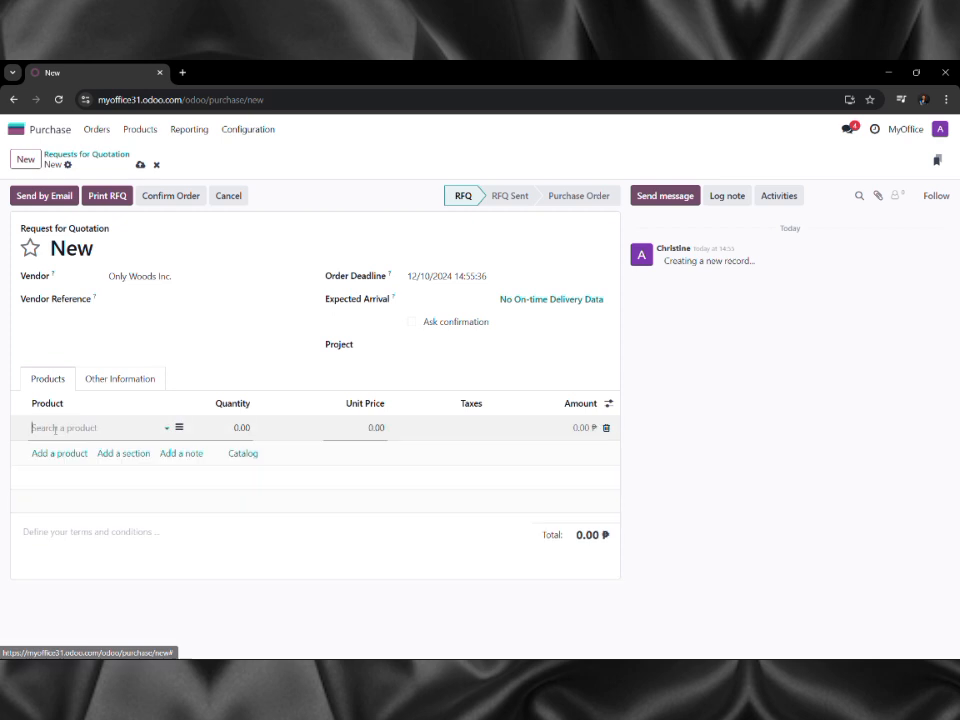
type("Tab")
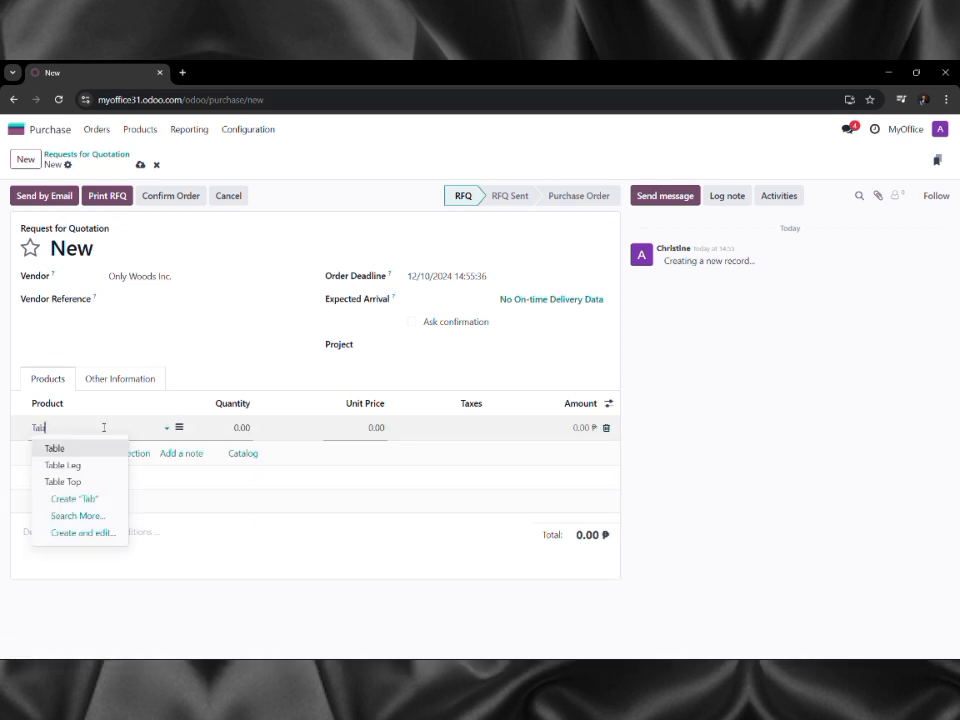
type("le Y")
key("BackSpace")
type("Top")
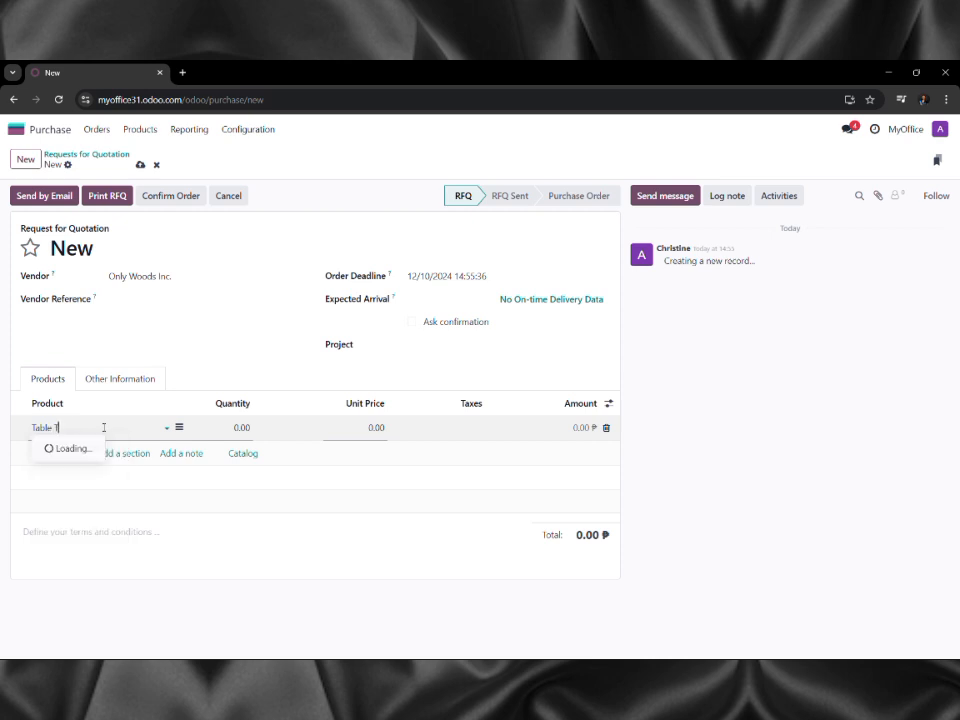
key("Tab")
type("100")
key("Tab")
double_click(370, 427)
type("40")
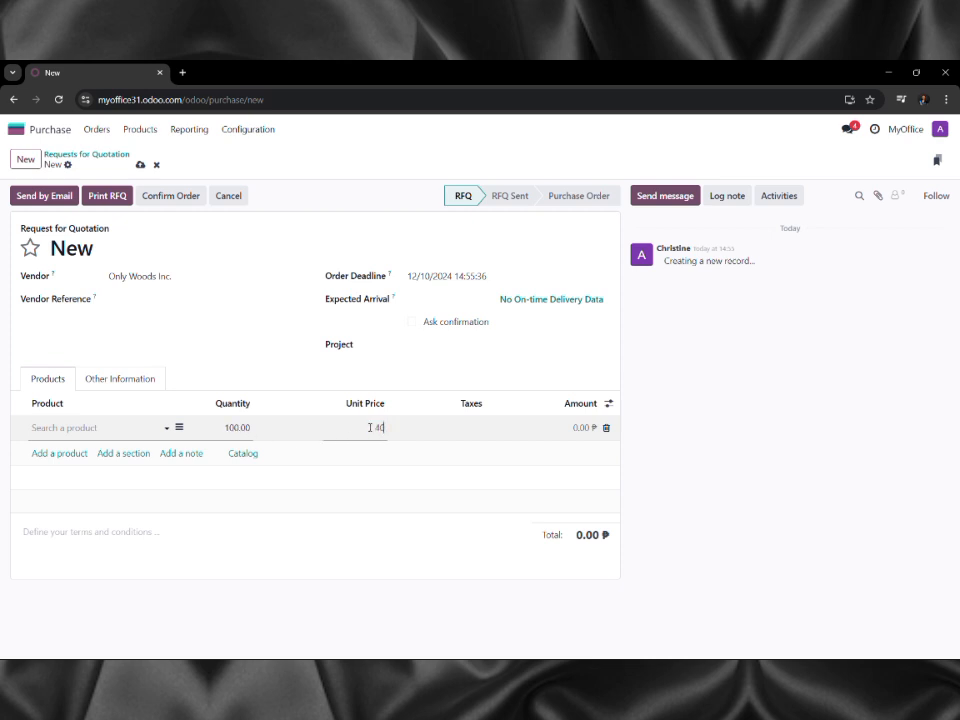
key("Return")
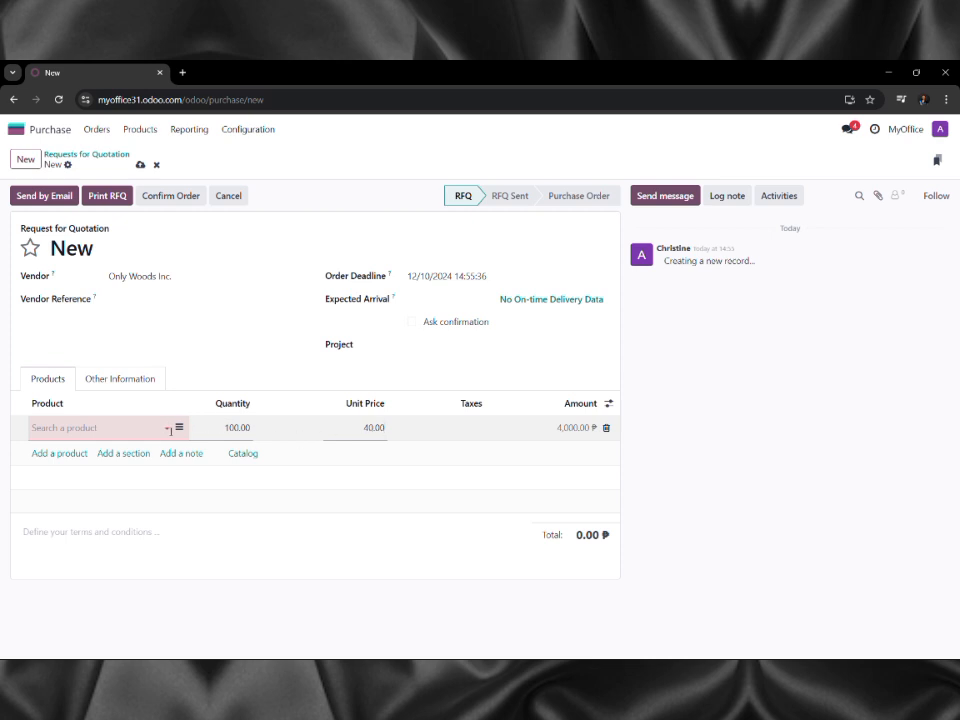
Select Table Top from the product list and re-enter quantity 100 at 40.00 each.
left_click(143, 430)
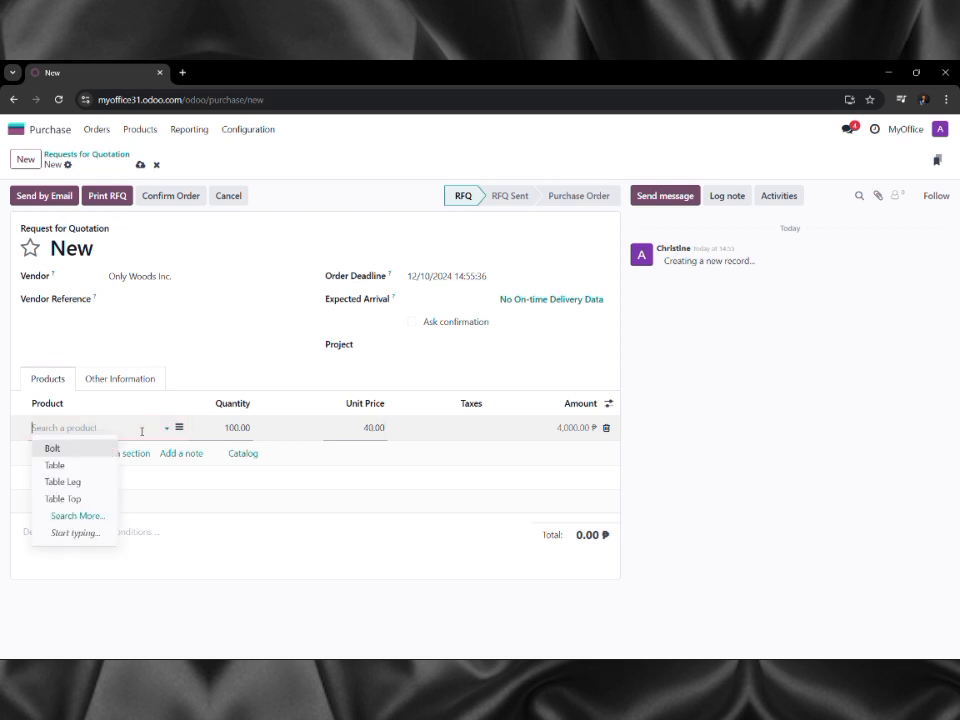
left_click(76, 500)
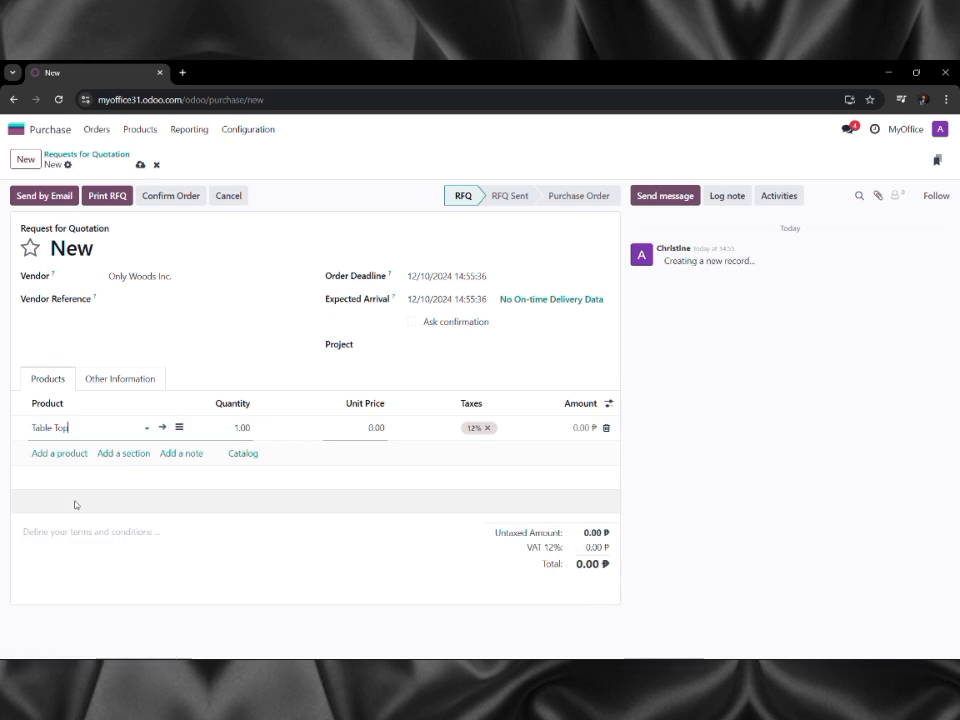
left_click(245, 427)
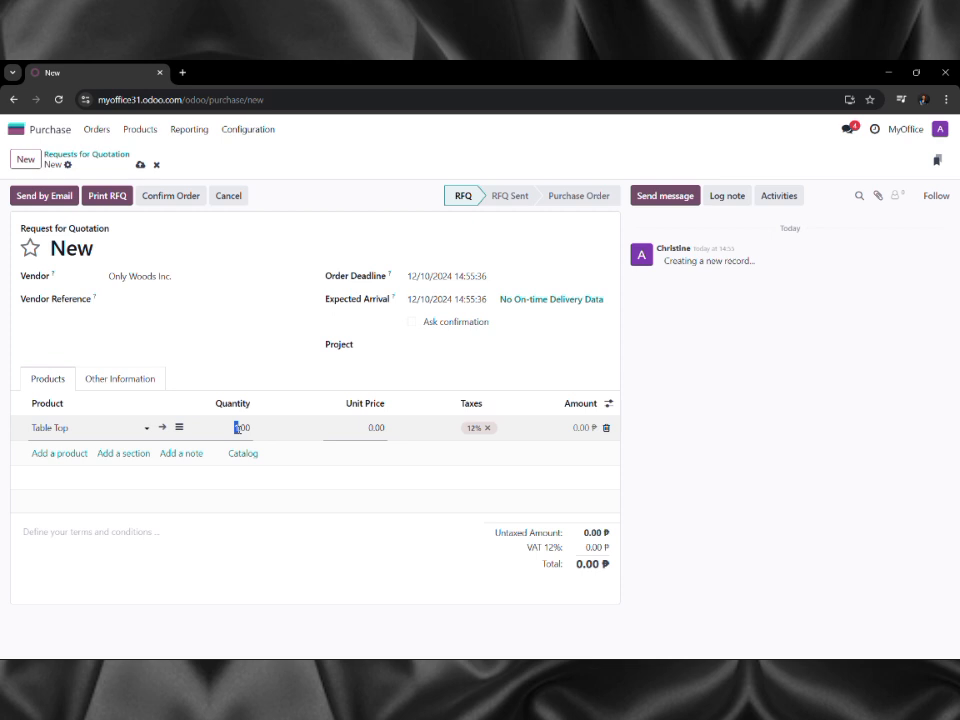
type("100")
left_click(374, 427)
type("40")
key("Return")
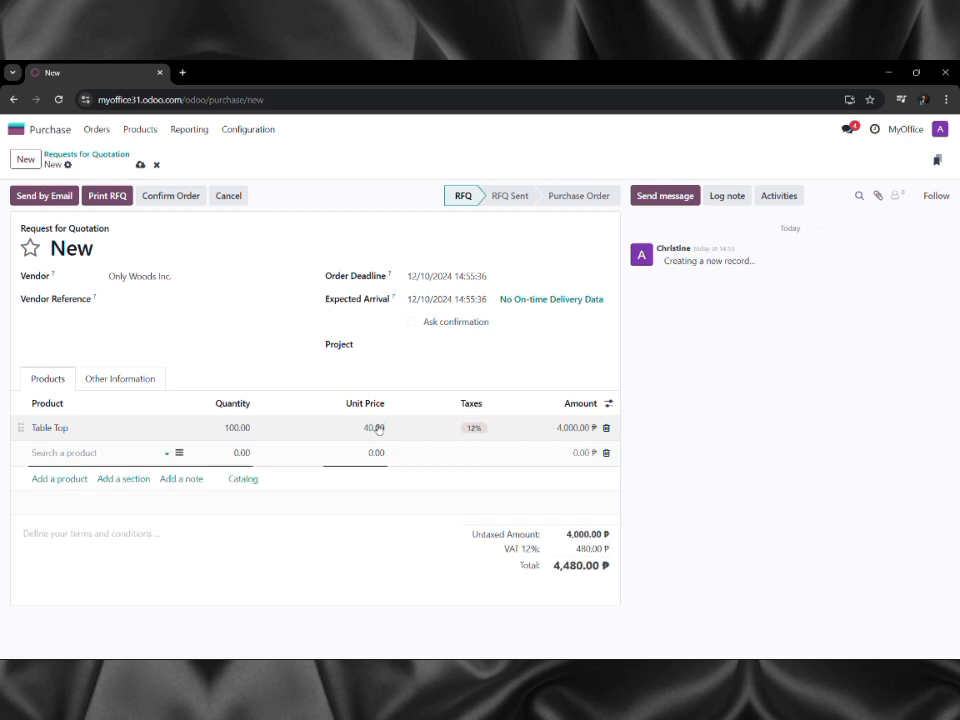
Add a Table Leg line of 400 units at 12.00 each.
left_click(77, 452)
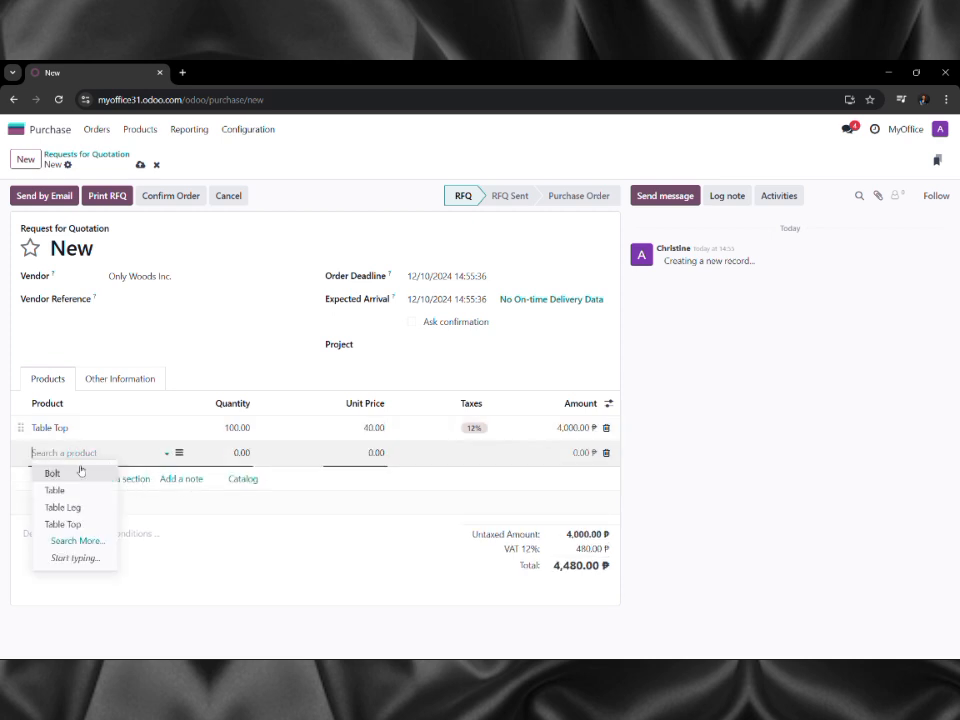
left_click(89, 508)
left_click(240, 452)
type("400")
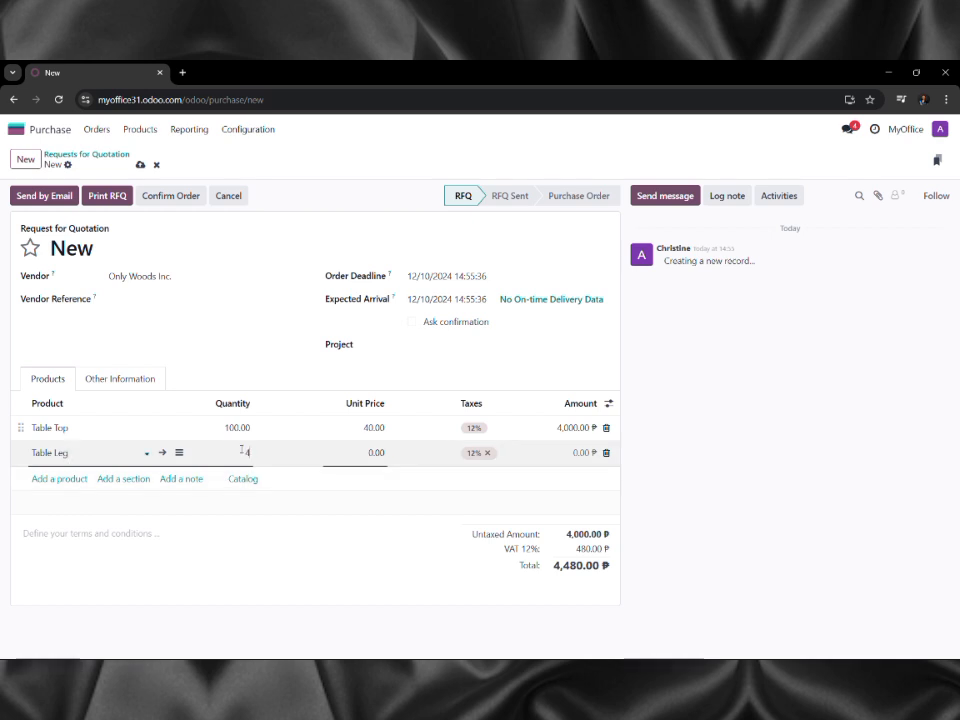
left_click(373, 452)
type("12")
key("Return")
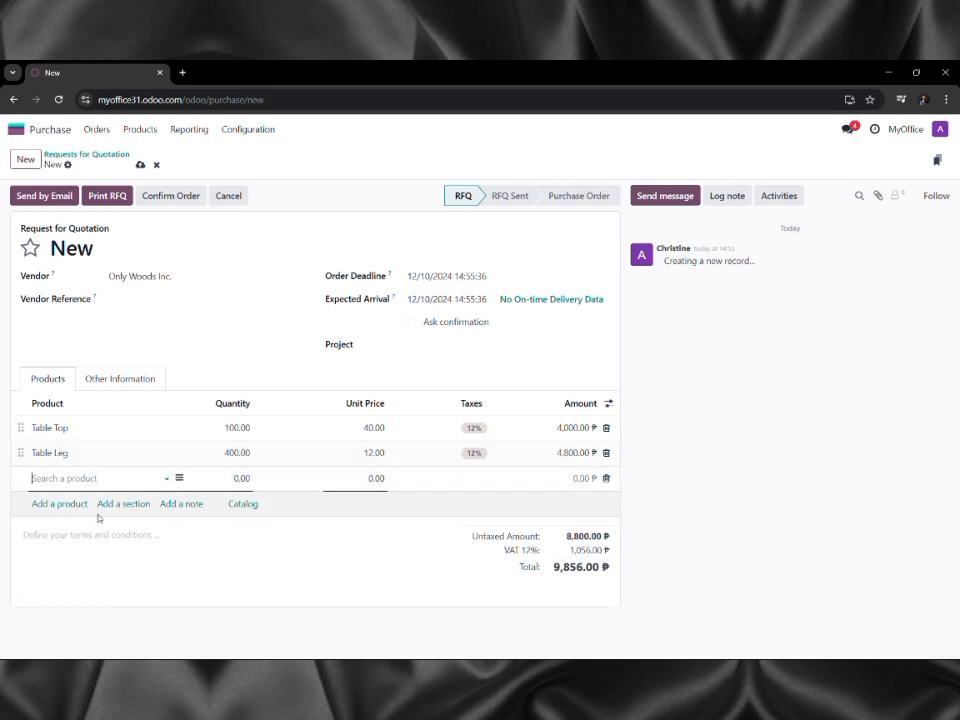
Add a Bolt line of 400 units at 0.50 each and save the RFQ as P00001.
left_click(168, 479)
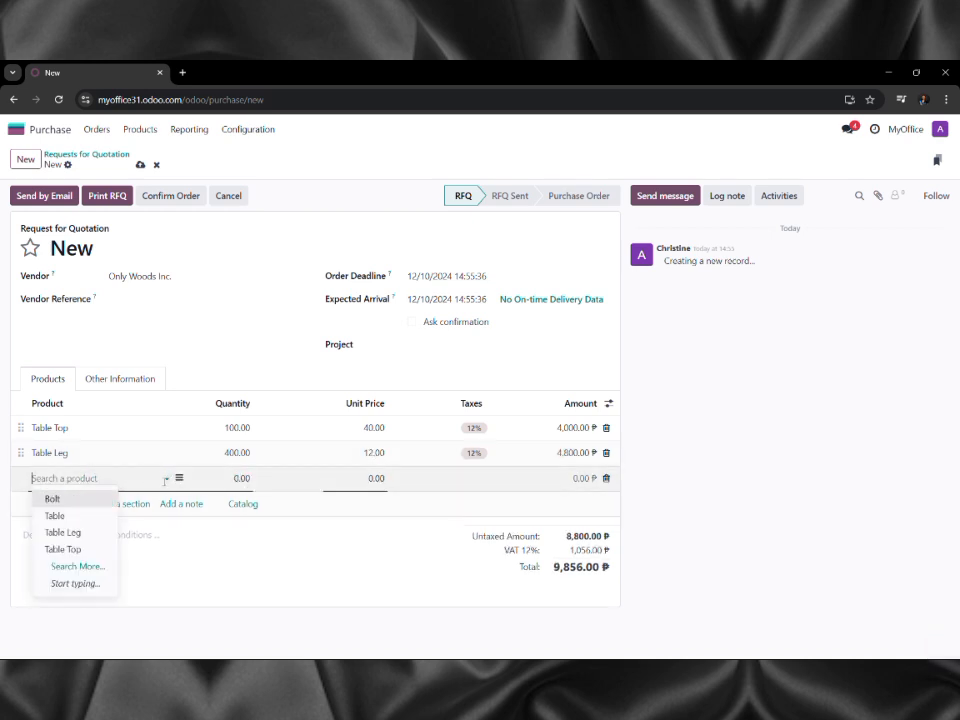
left_click(70, 497)
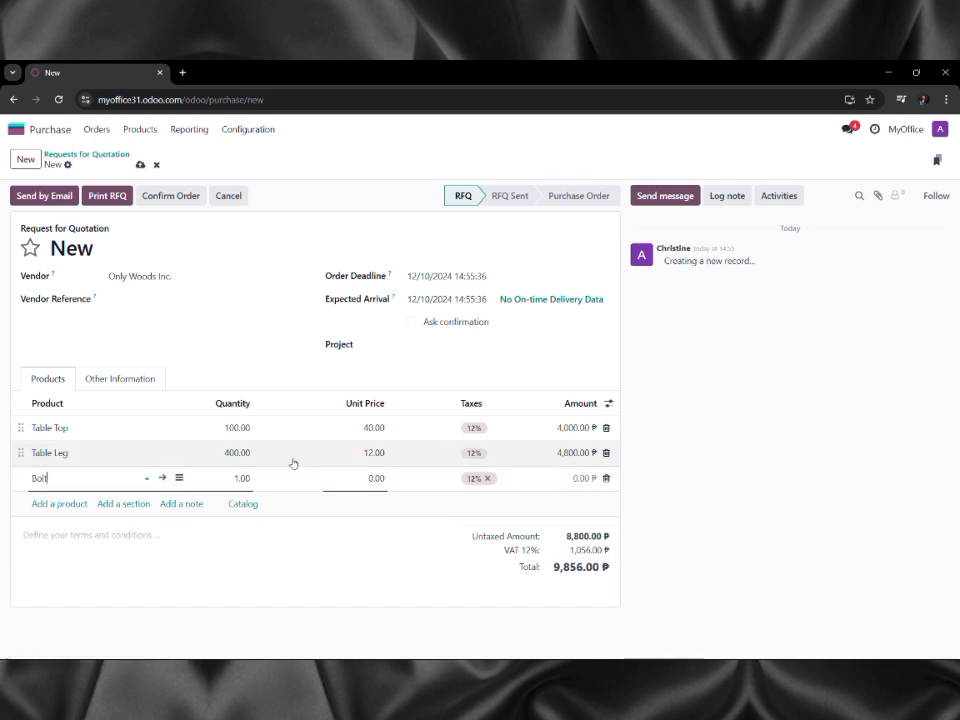
double_click(239, 477)
triple_click(239, 477)
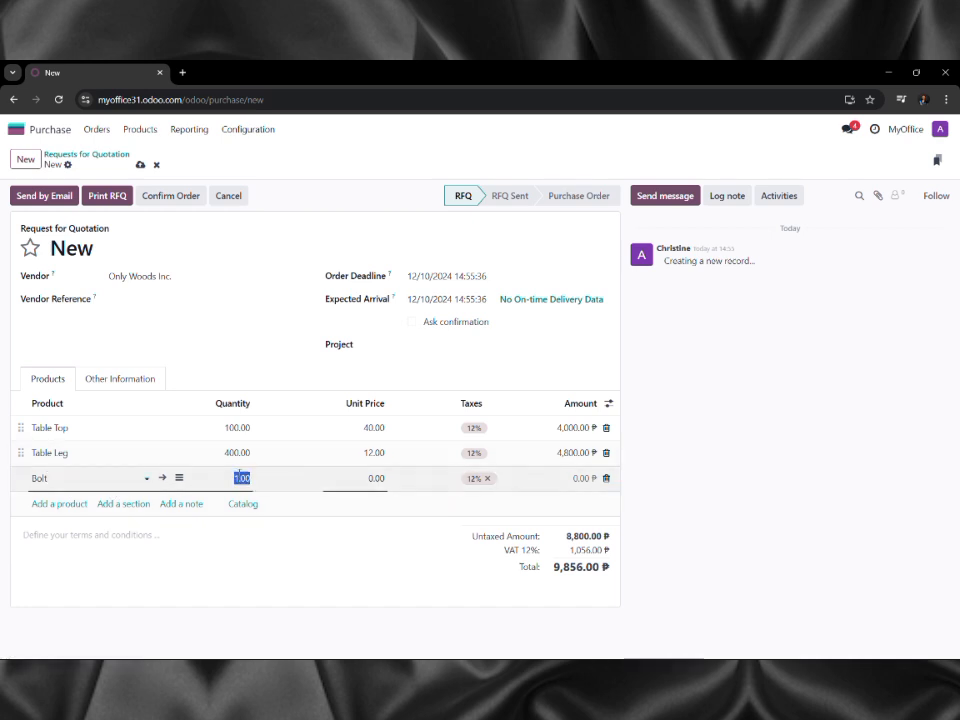
type("400")
left_click(385, 482)
type("0")
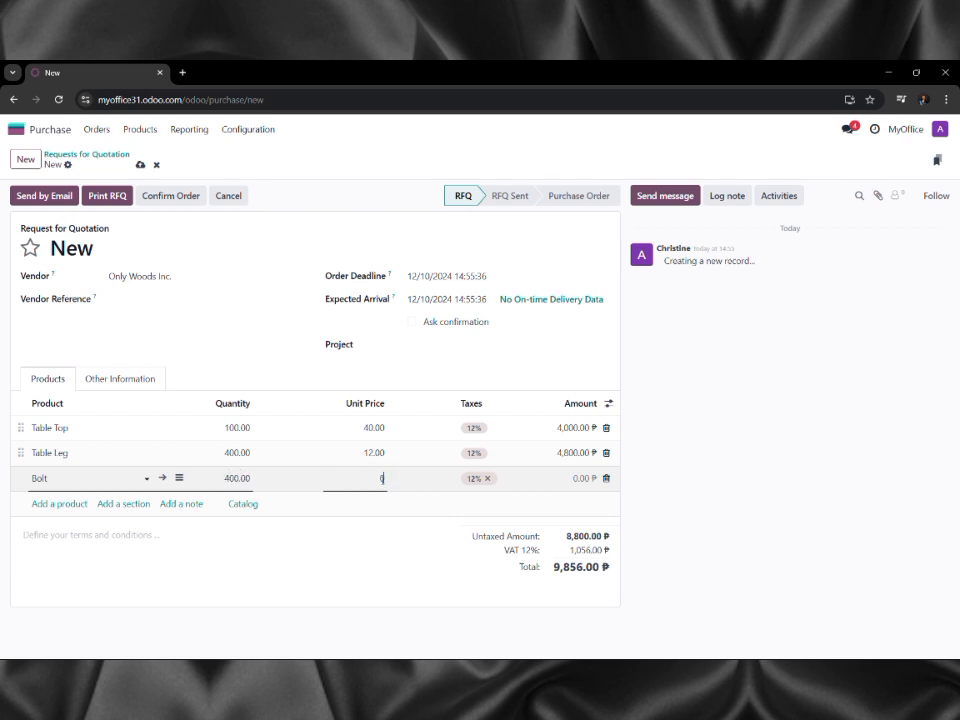
type(".50")
key("Return")
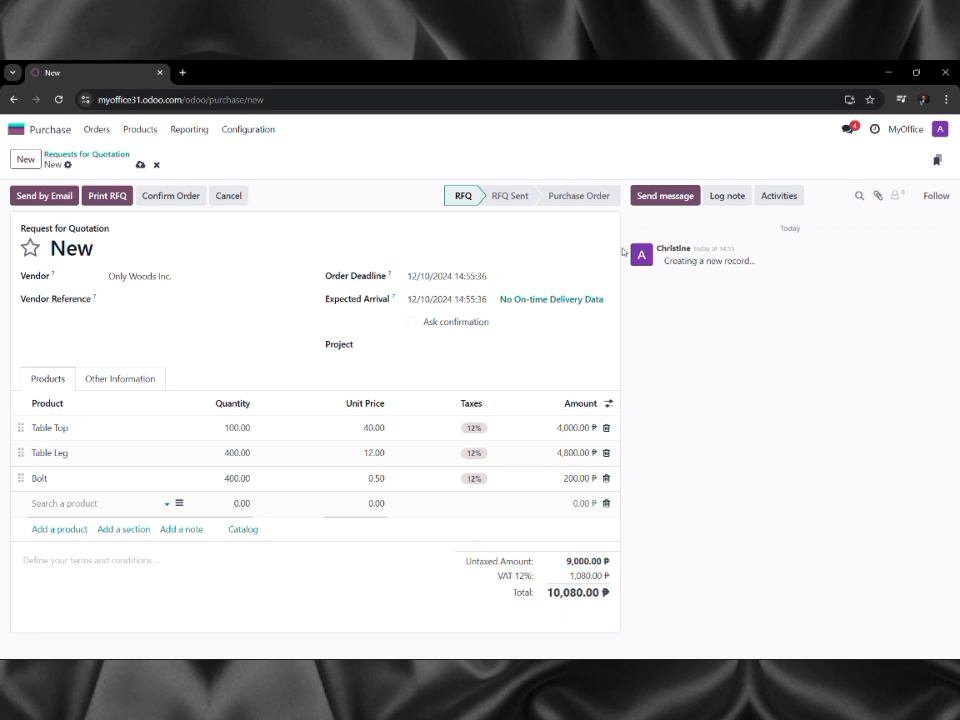
left_click(50, 196)
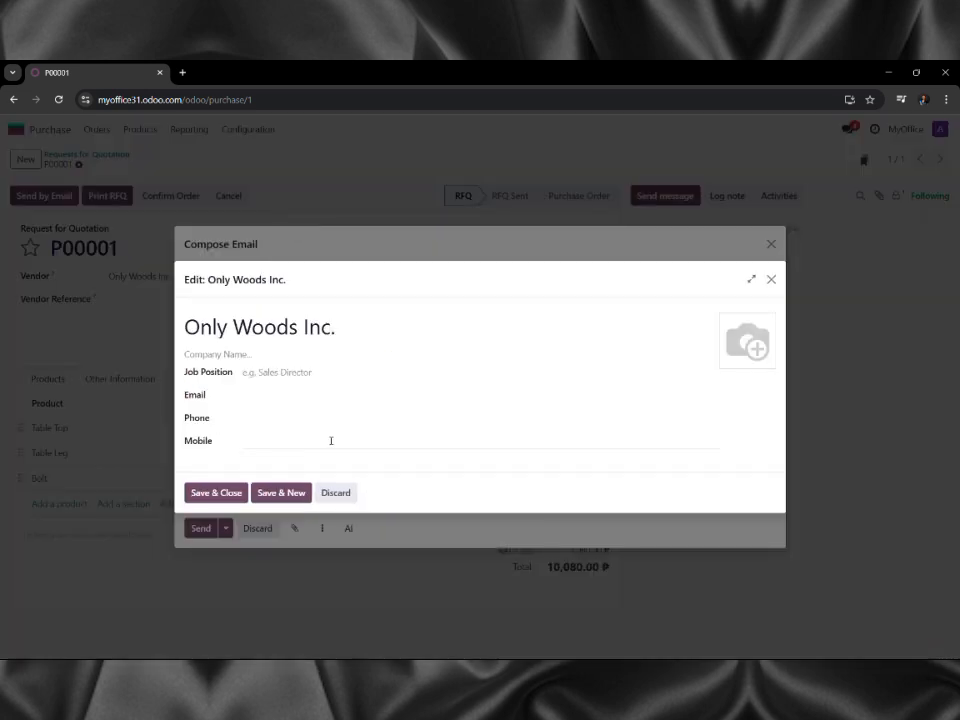
Enter the vendor's e-mail address in the Only Woods Inc. contact's Email field.
left_click(268, 395)
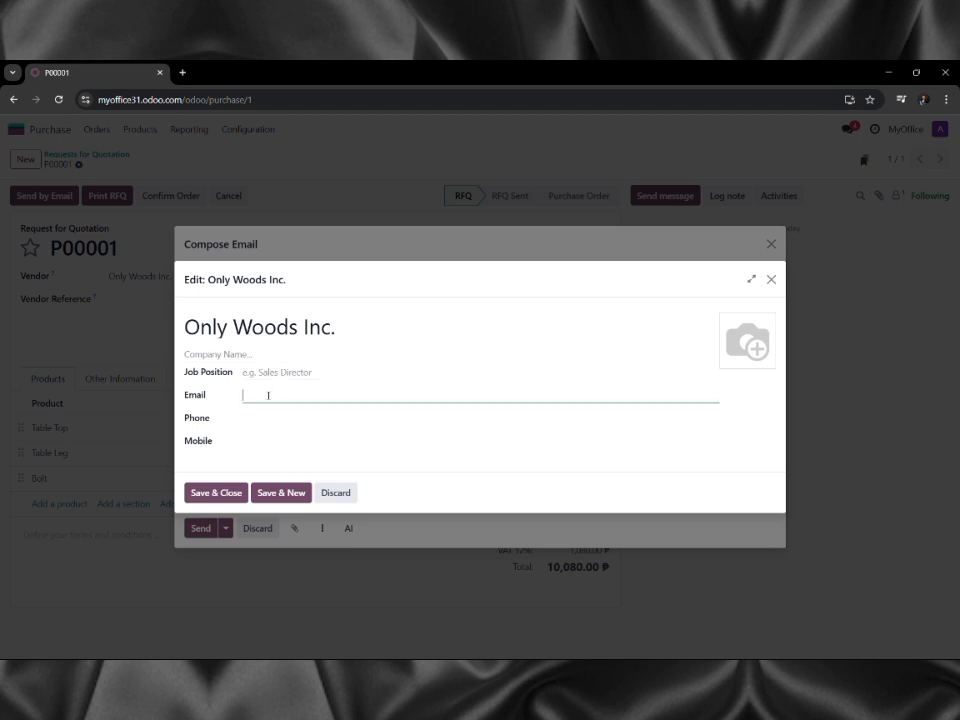
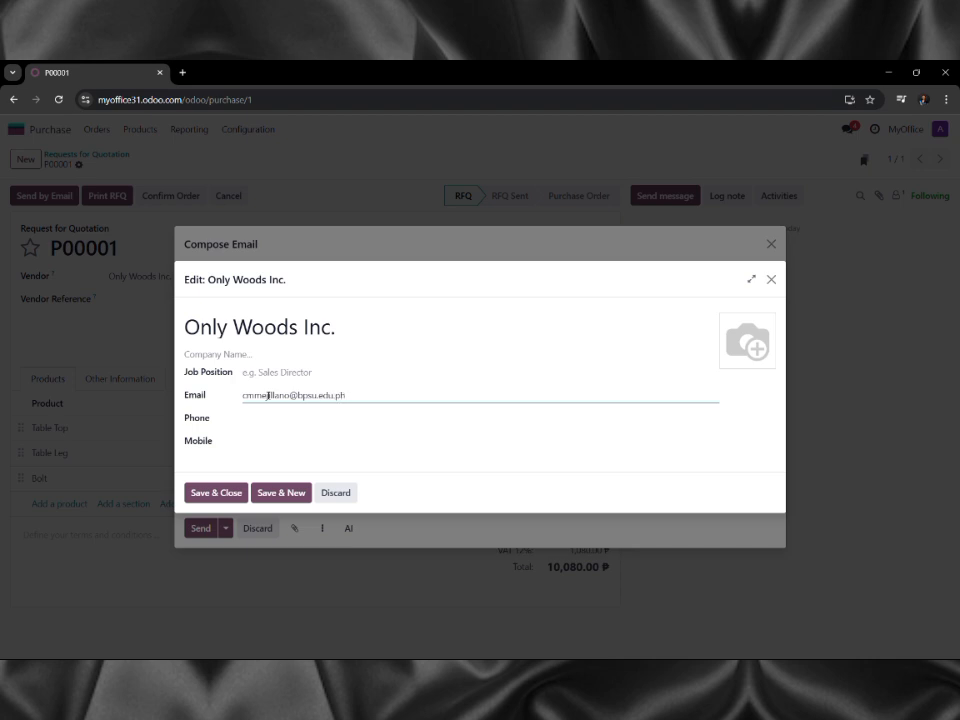
Save the vendor contact, email quotation P00001 to Only Woods Inc., and confirm the purchase order.
left_click(215, 493)
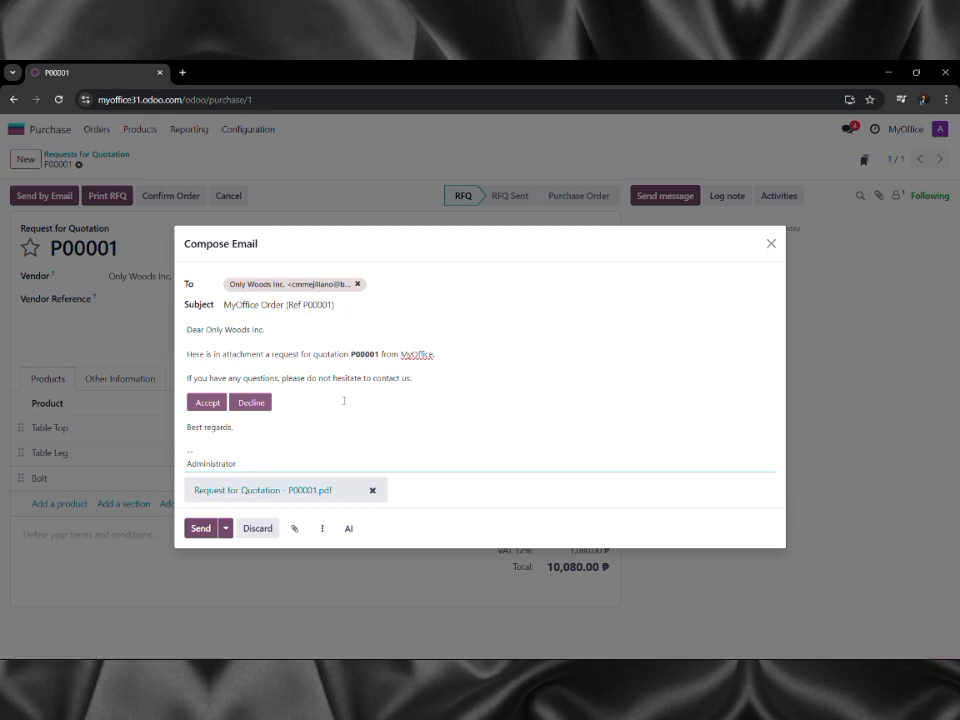
left_click(201, 528)
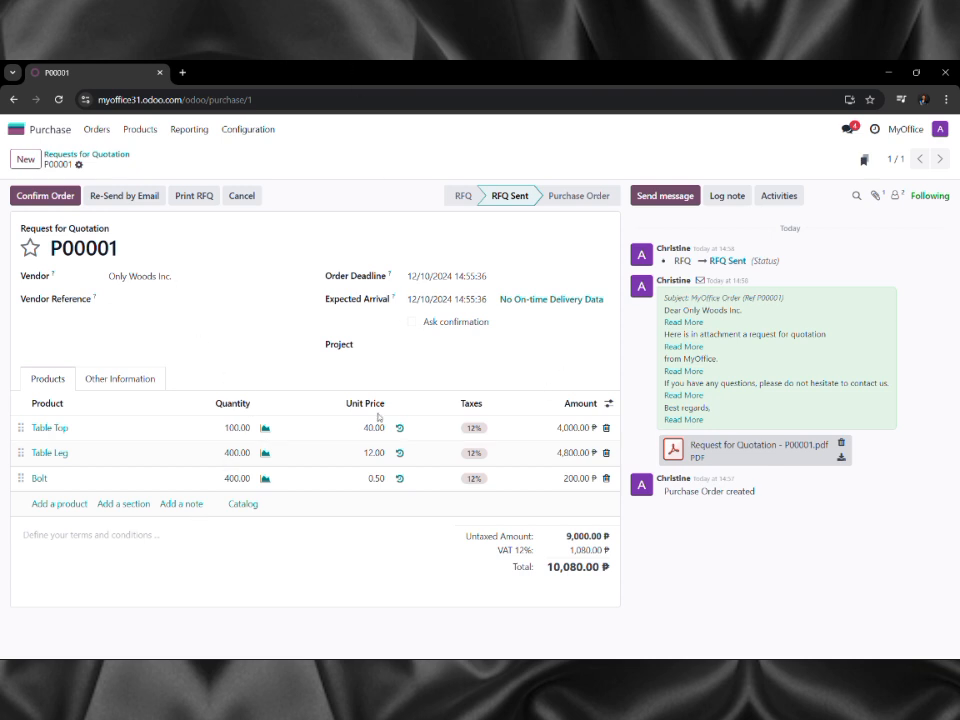
left_click(30, 197)
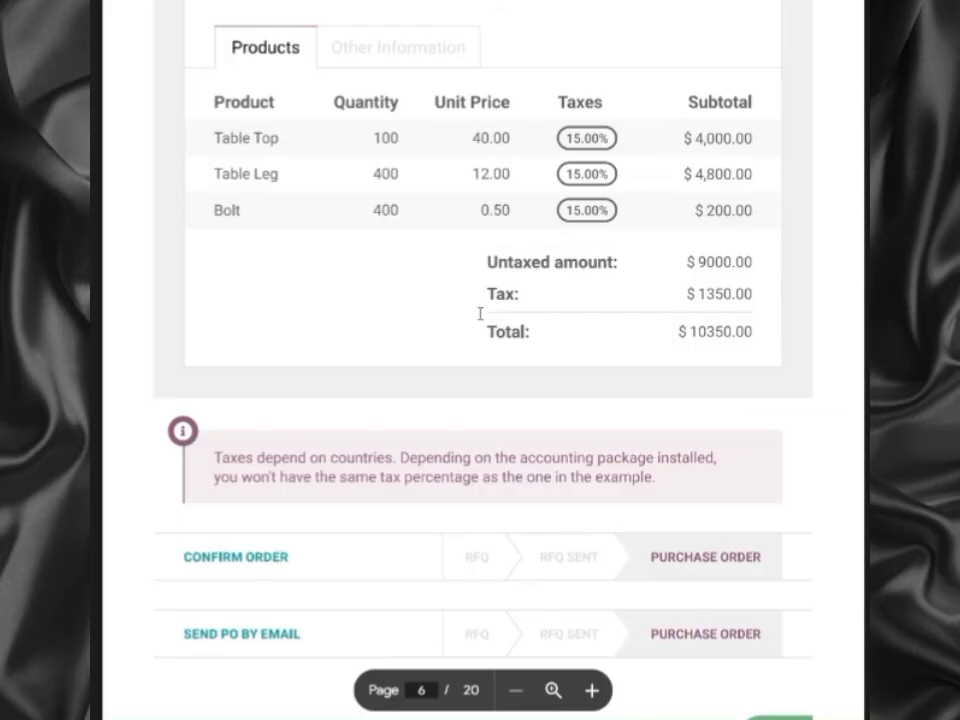
Scroll the guide to page 7's Receive Products step: accept 80 table tops, backorder 20.
scroll(480, 314, "down", 10)
scroll(480, 314, "up", 3)
scroll(480, 314, "up", 1)
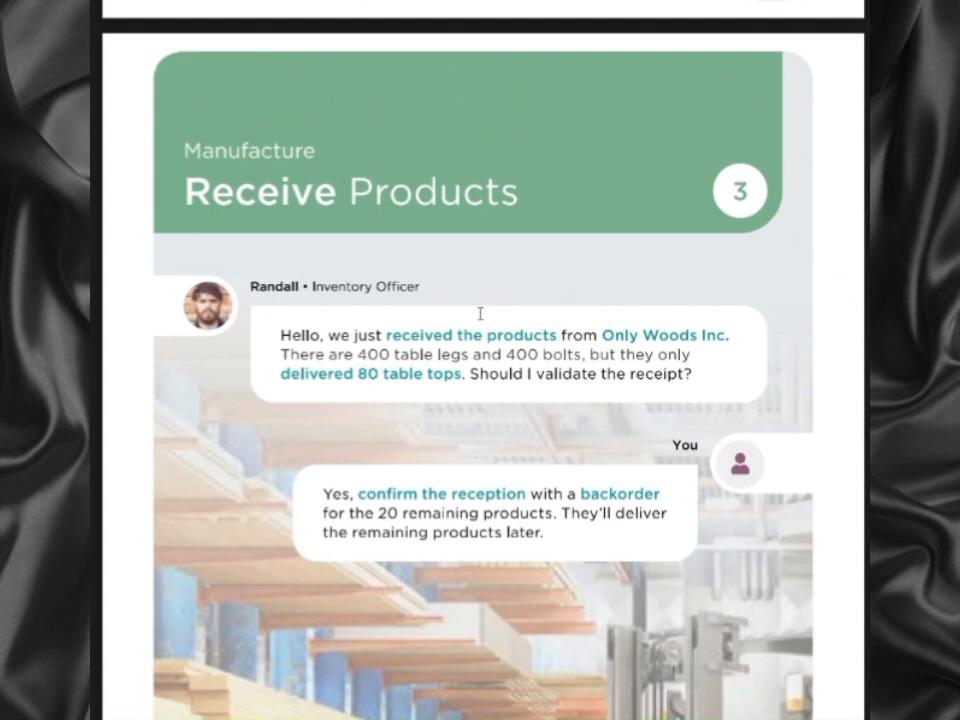
scroll(480, 314, "down", 1)
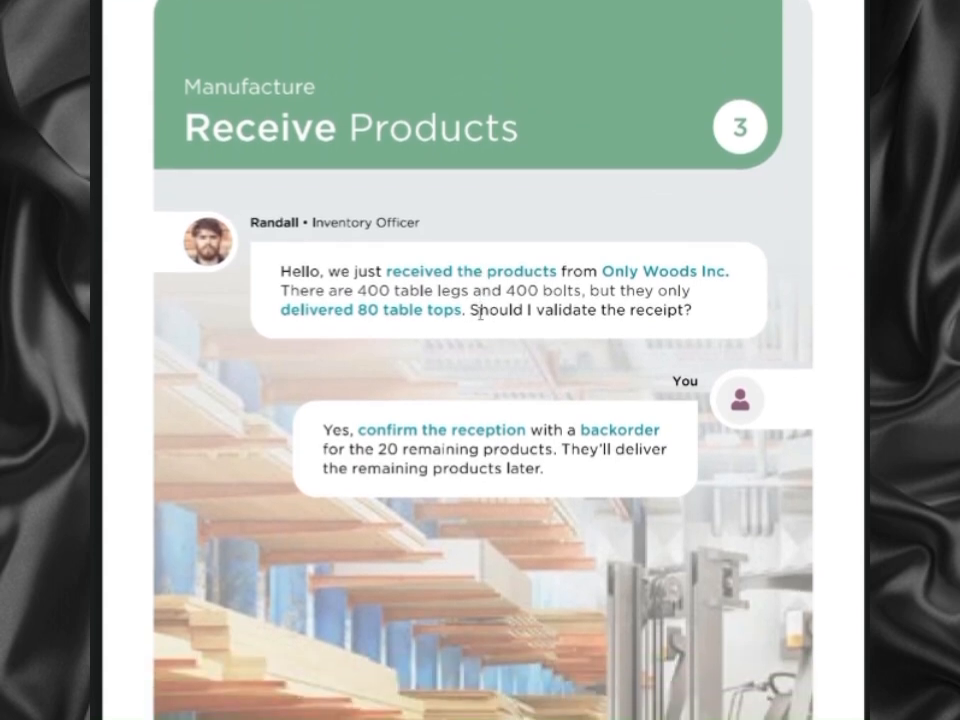
scroll(481, 314, "down", 2)
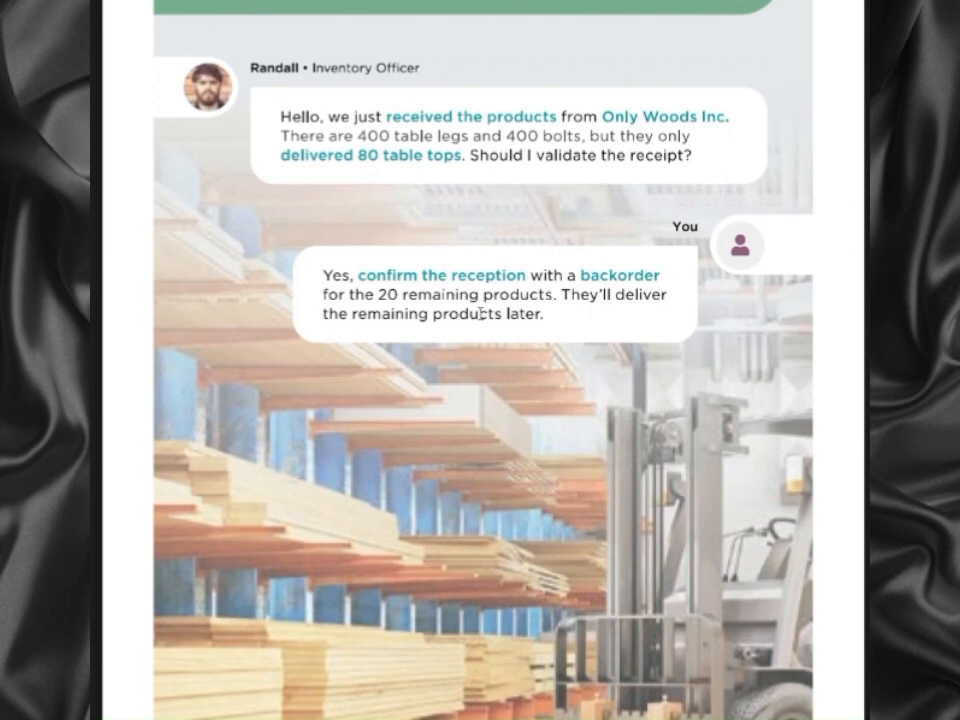
scroll(481, 314, "down", 2)
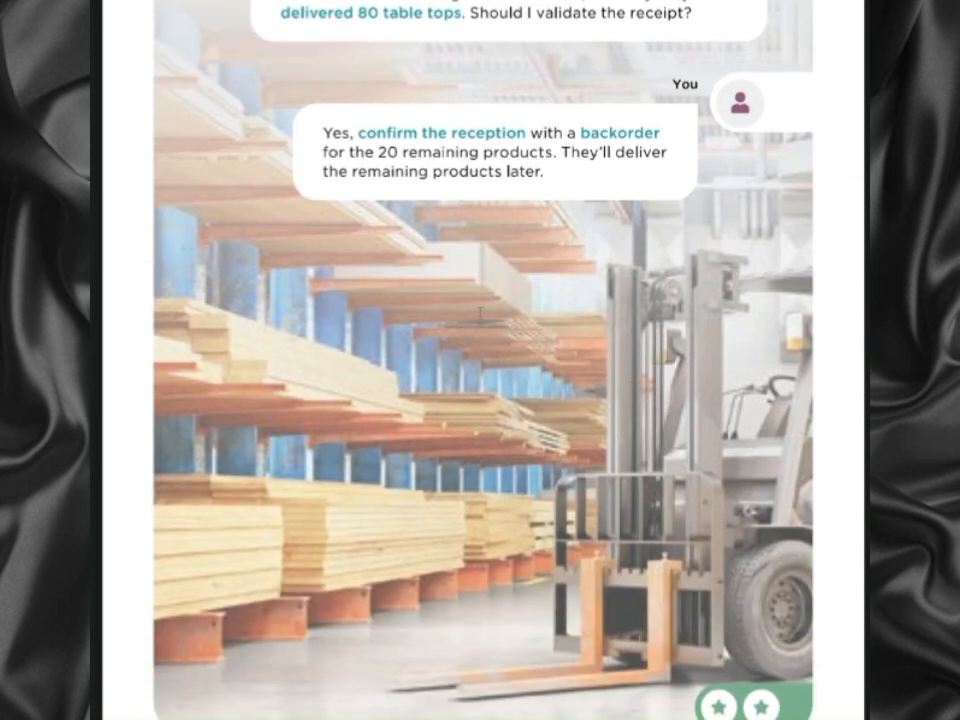
scroll(481, 312, "up", 1)
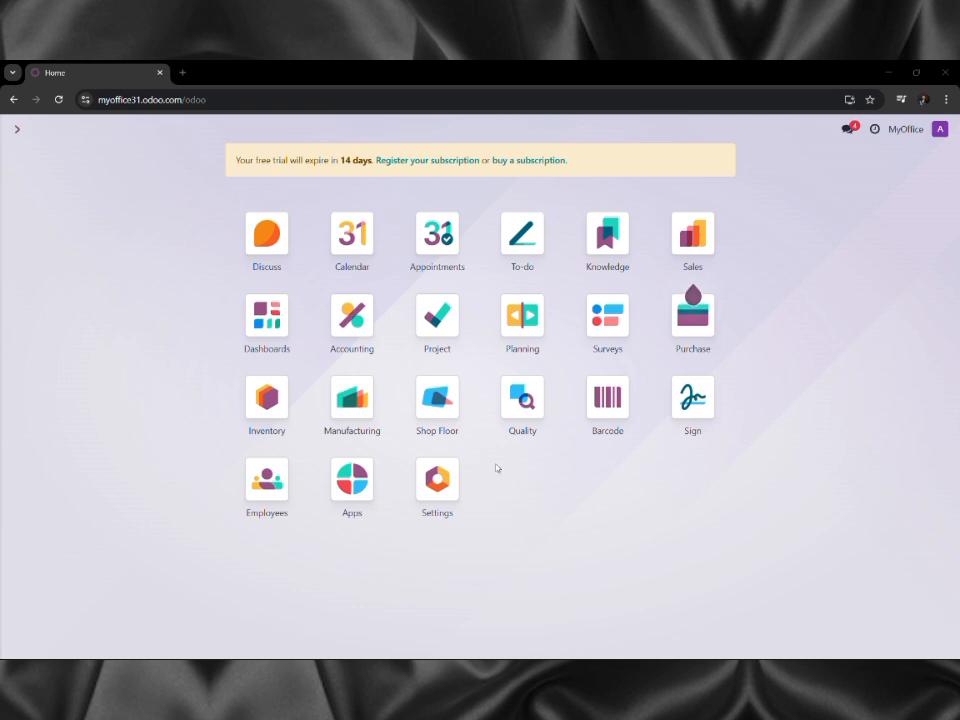
Open receipt WH/IN/00001 from the Inventory Receipts card's 1 To Receive list.
left_click(272, 419)
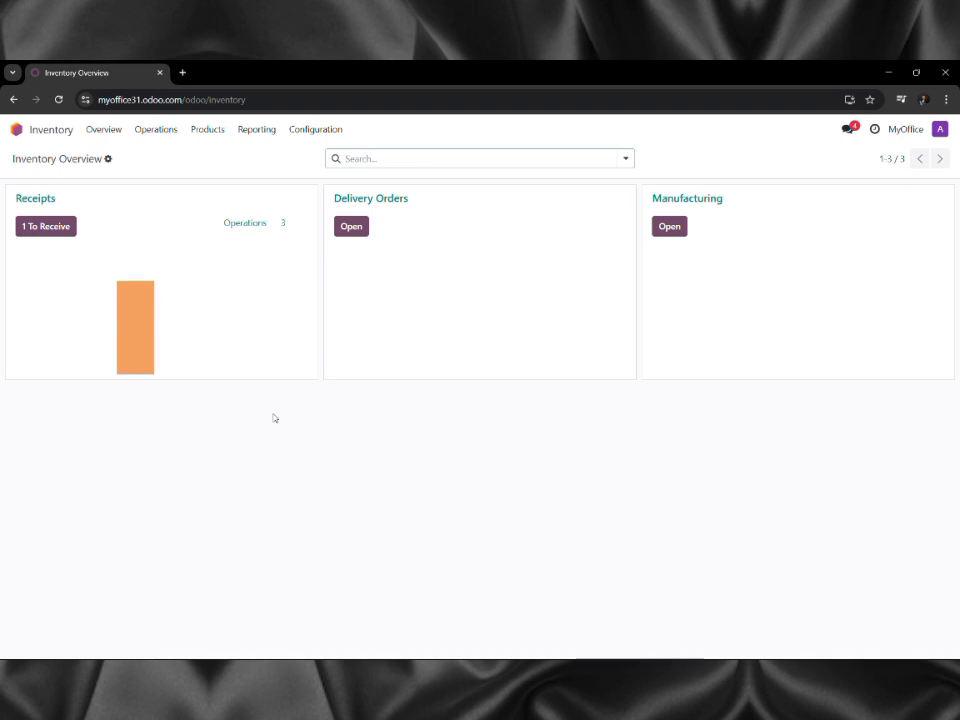
left_click(73, 288)
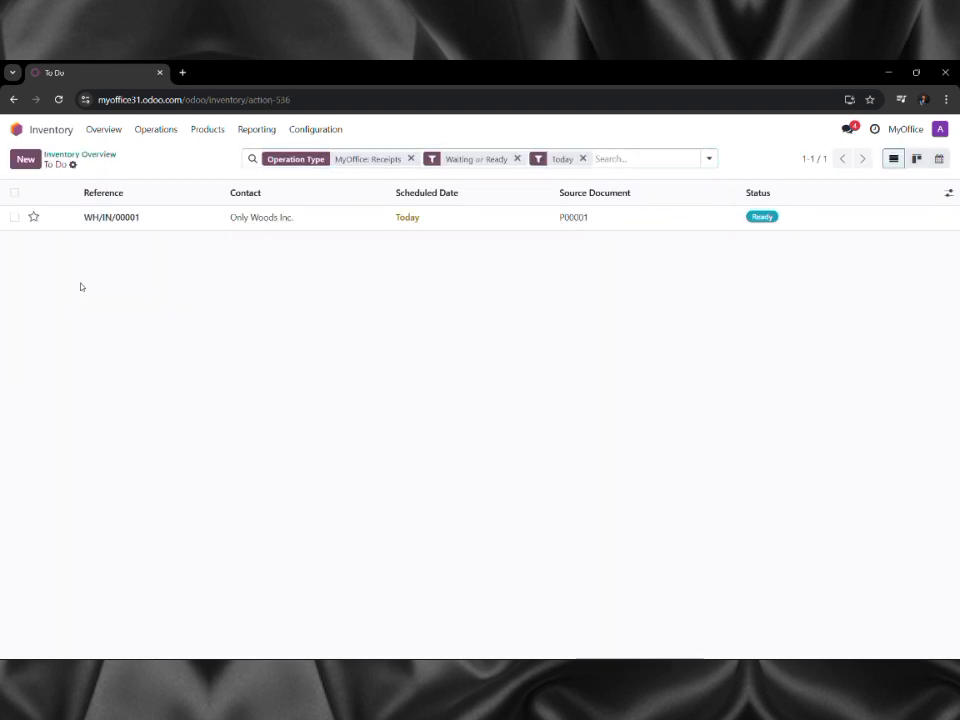
left_click(89, 217)
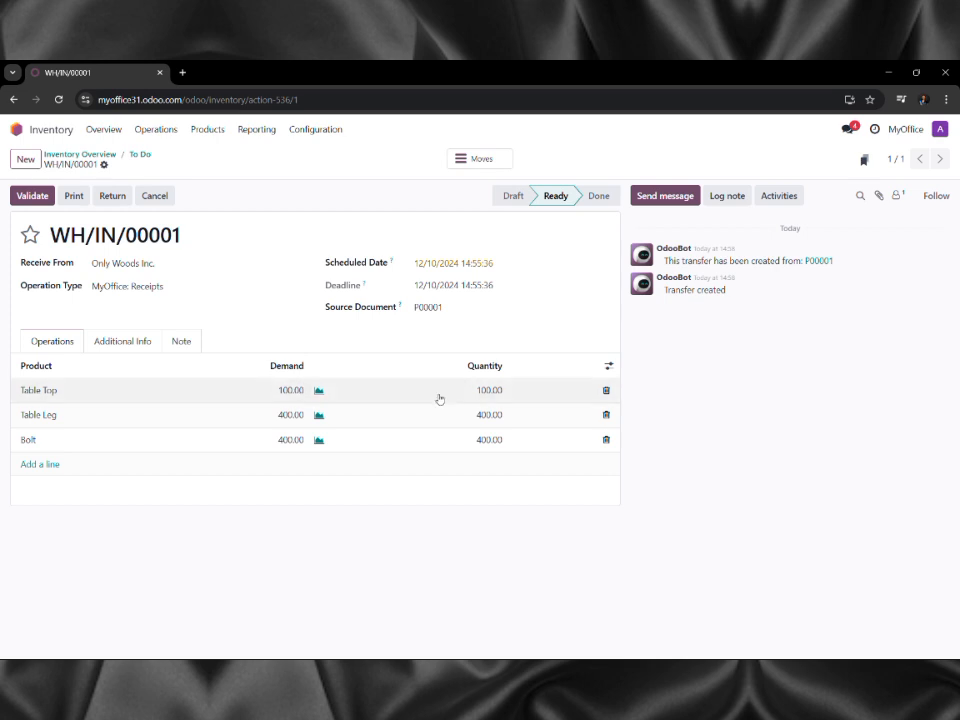
Receive 80 Table Tops on WH/IN/00001 and validate it, creating a backorder for the rest.
left_click(469, 391)
type("80")
key("Tab")
left_click(21, 196)
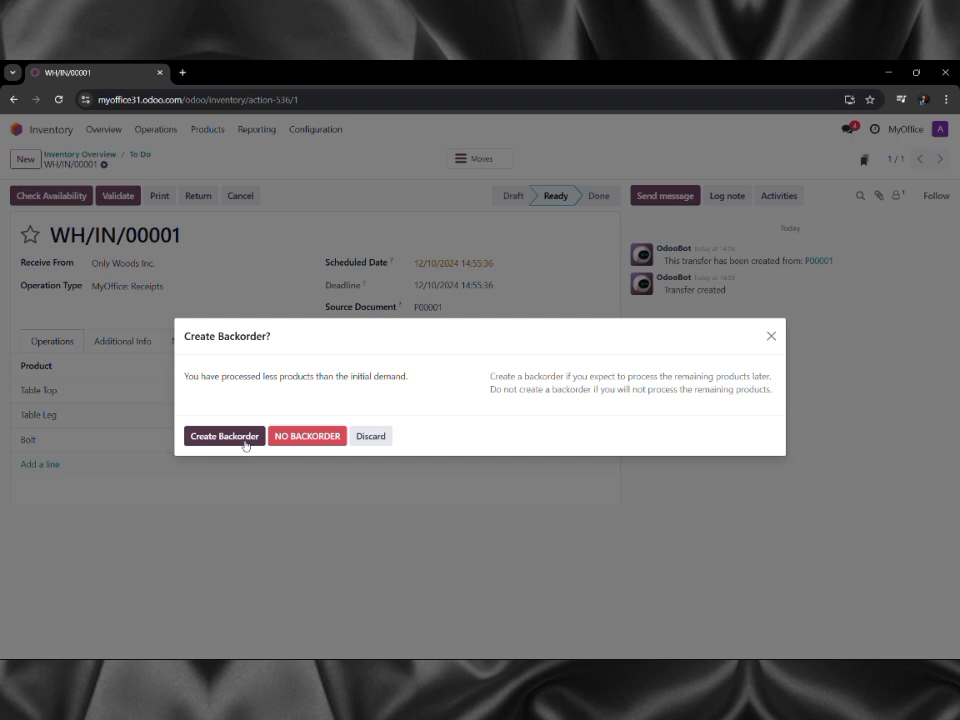
left_click(245, 444)
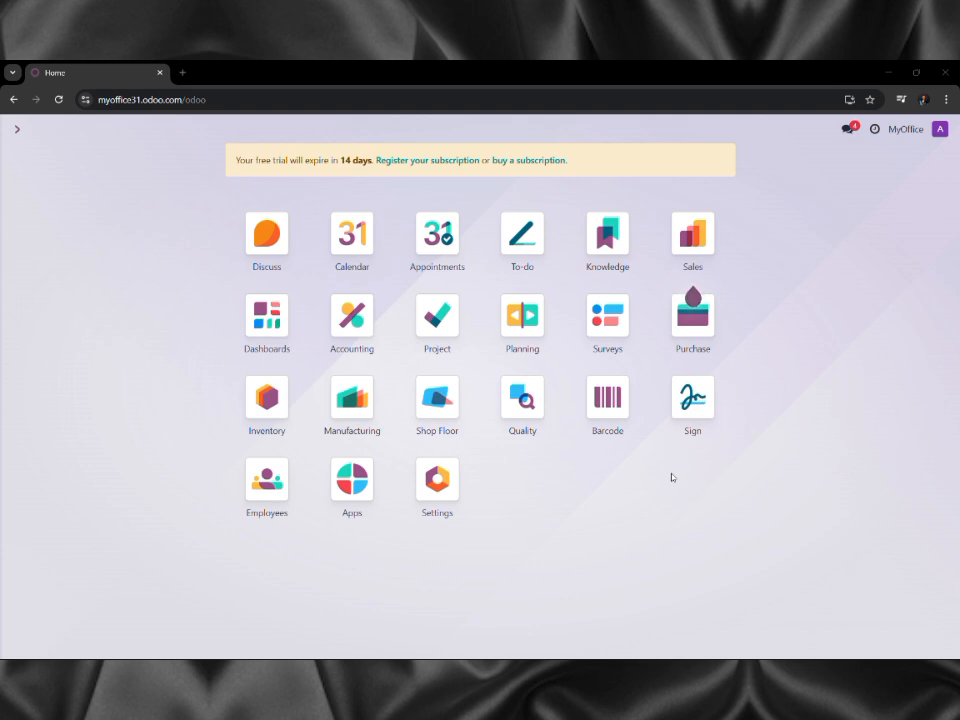
Start a new manufacturing order with Table as the product.
left_click(369, 385)
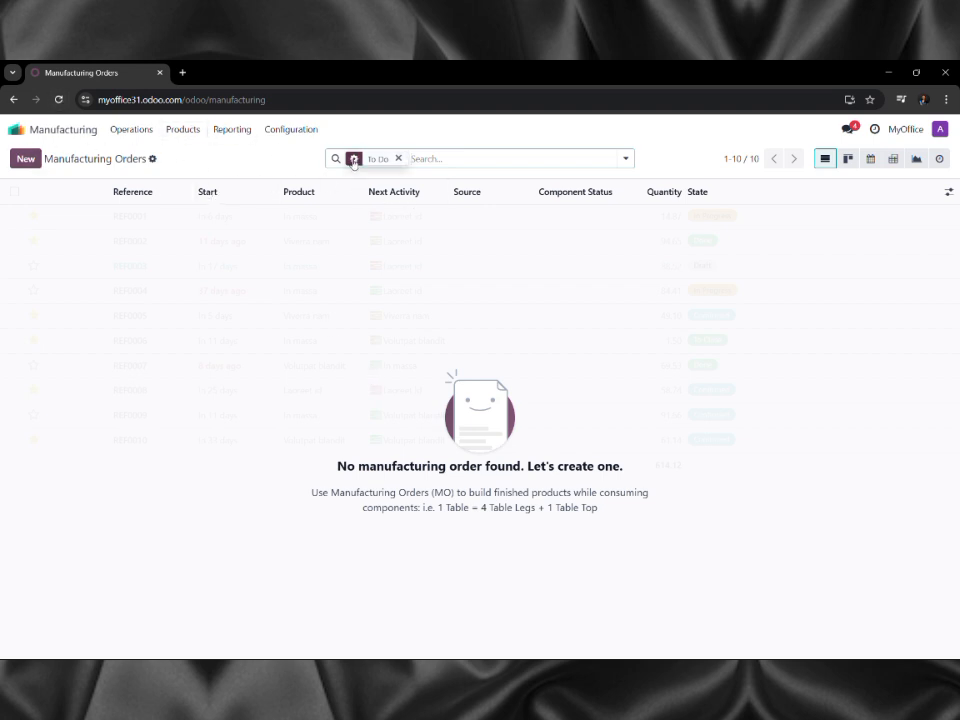
left_click(130, 130)
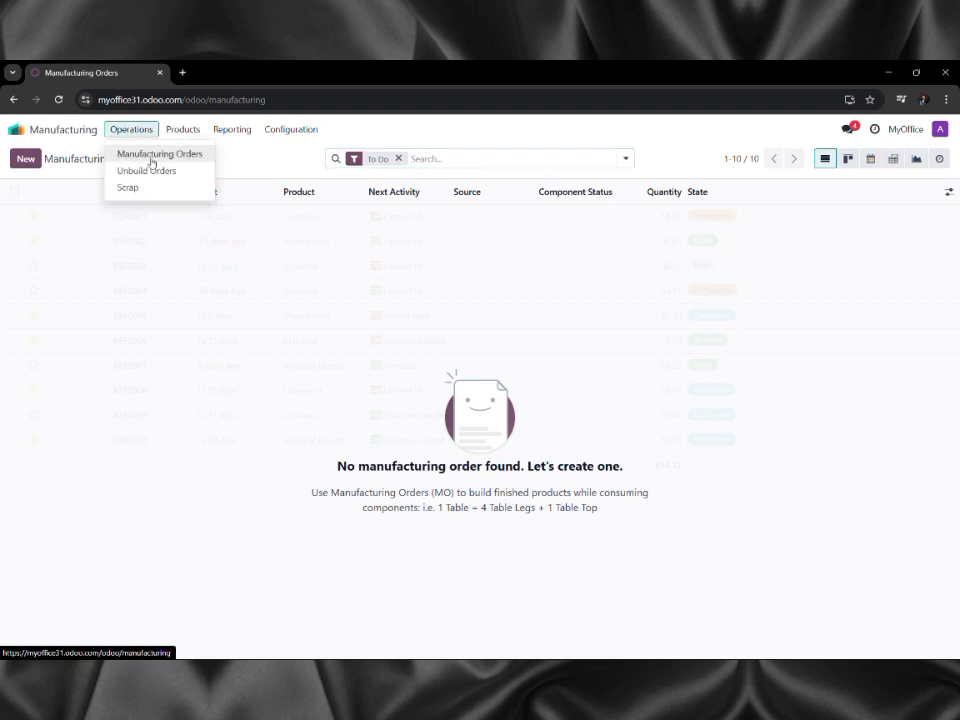
left_click(148, 156)
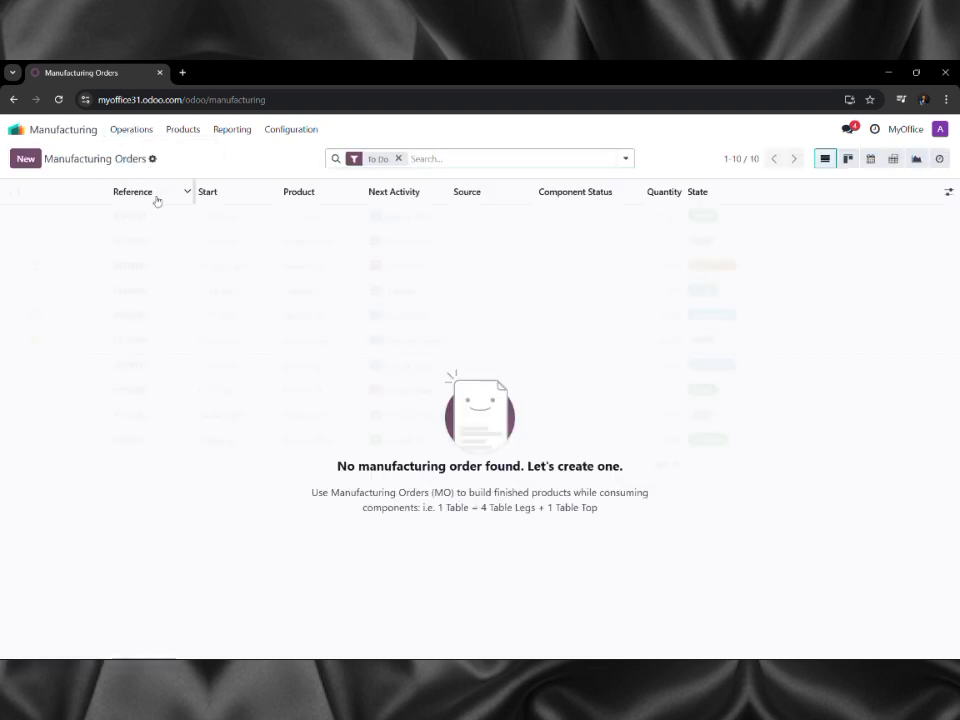
left_click(22, 159)
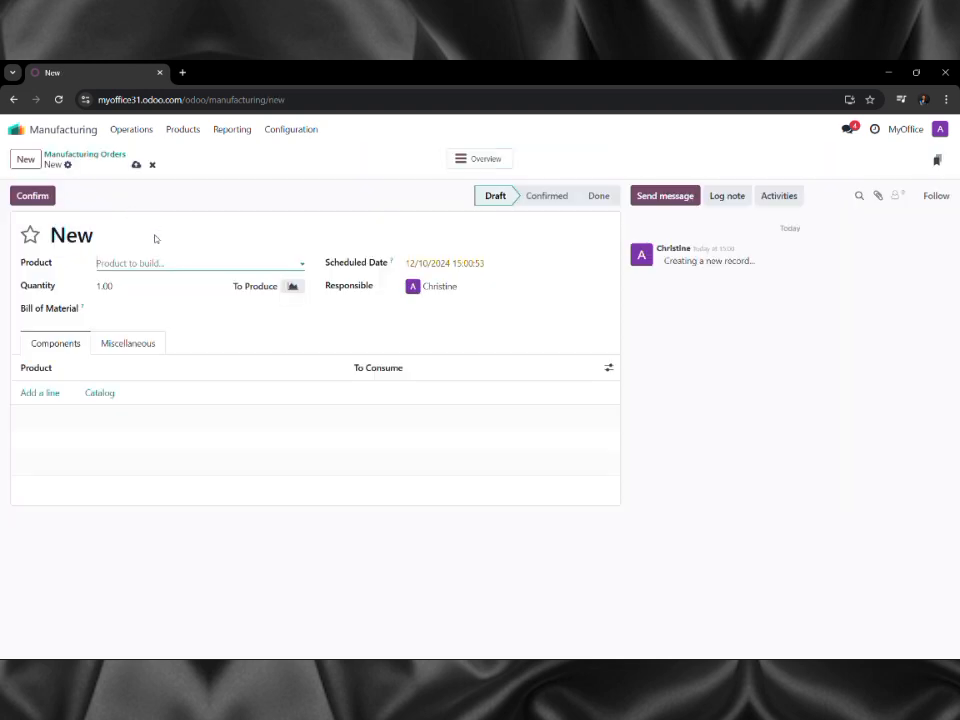
left_click(147, 260)
type("Tab")
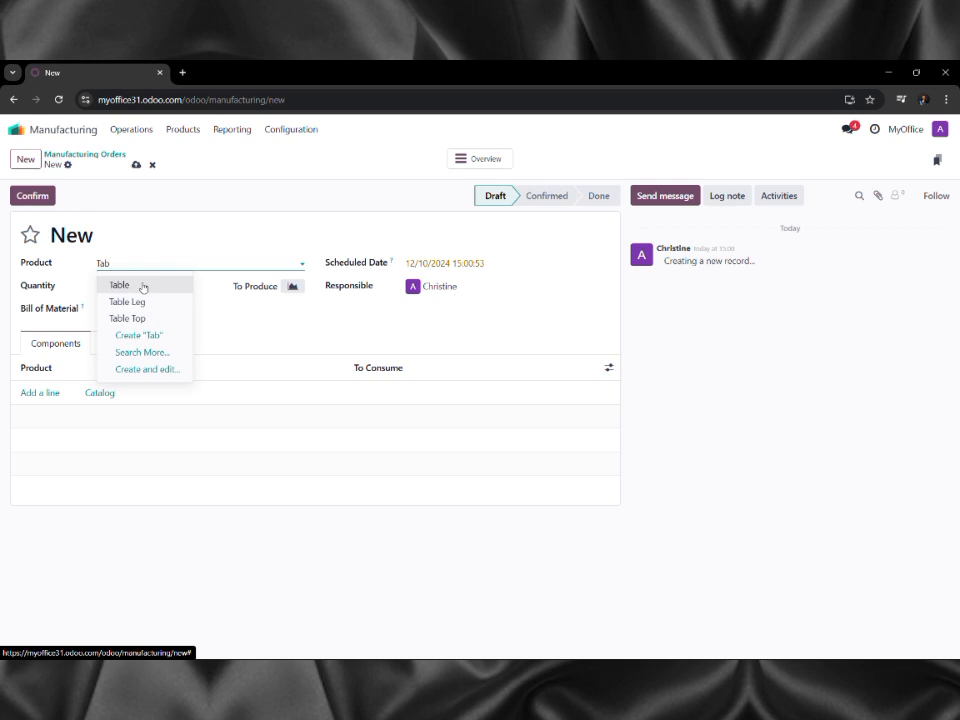
left_click(143, 286)
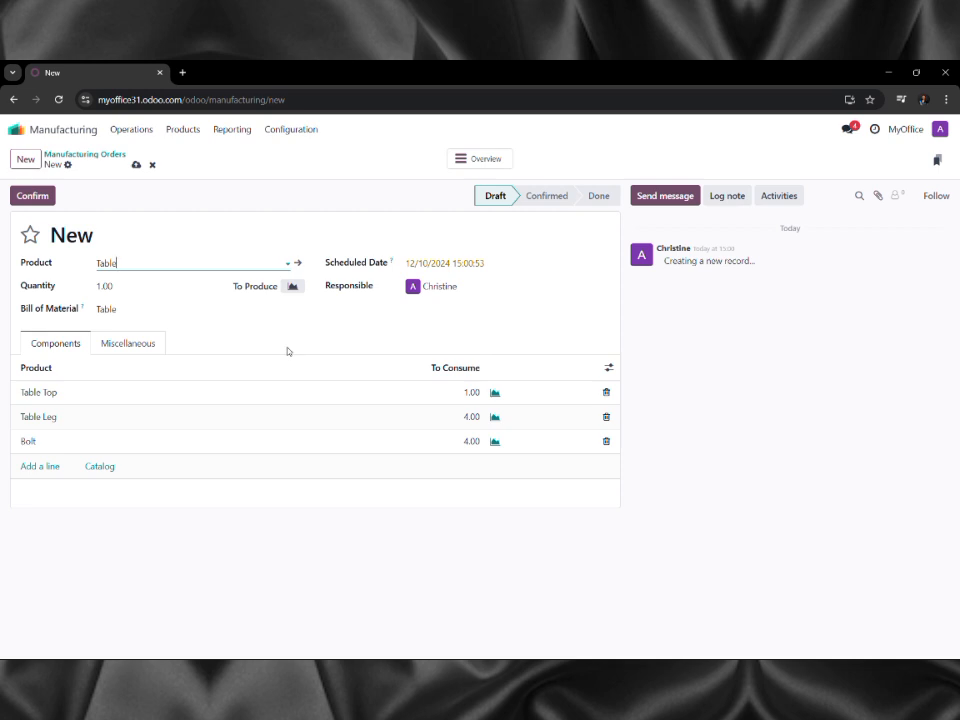
Set the quantity to 3, giving 3 Table Tops, 12 Table Legs and 12 Bolts.
left_click(104, 284)
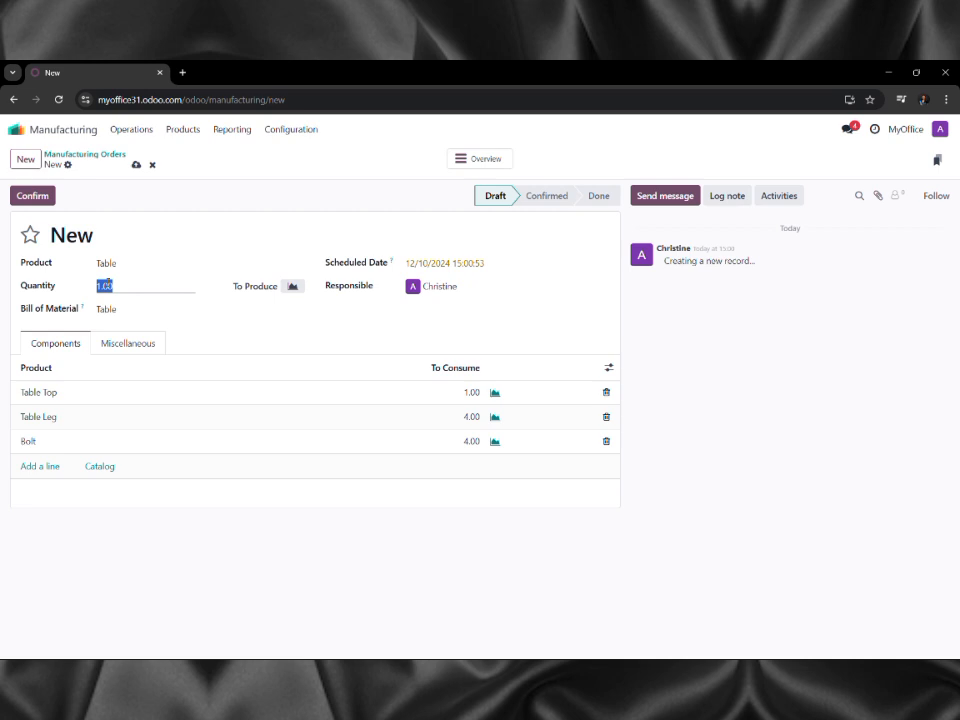
left_click(117, 287)
left_click_drag(114, 287, 60, 285)
type("3")
left_click(240, 310)
left_click(241, 331)
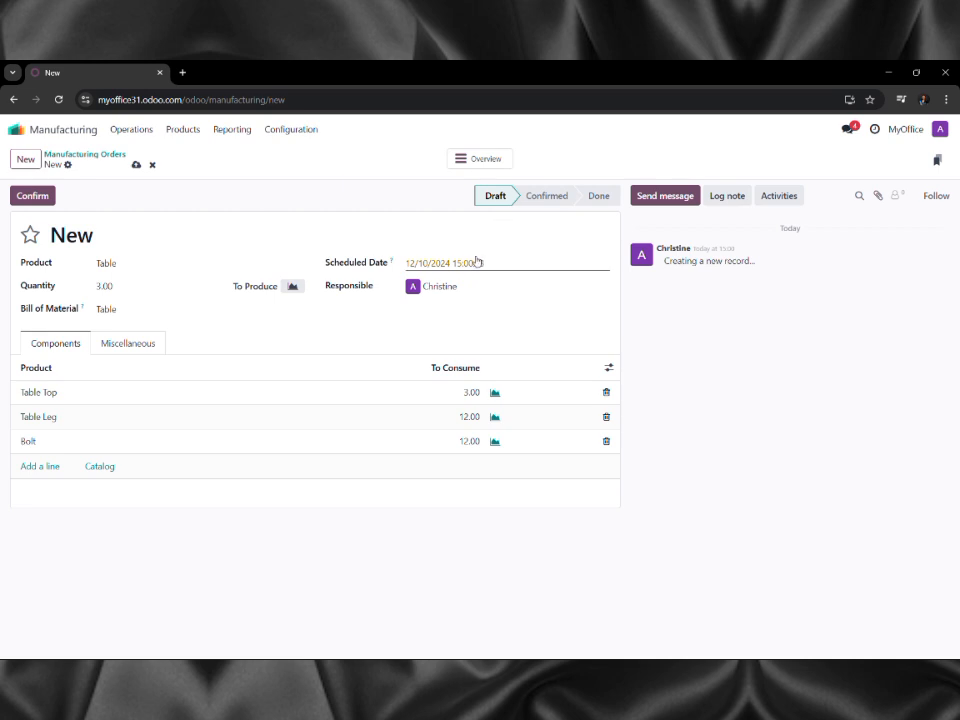
Confirm WH/MO/00001 and produce all 3 Tables to complete it.
left_click(32, 195)
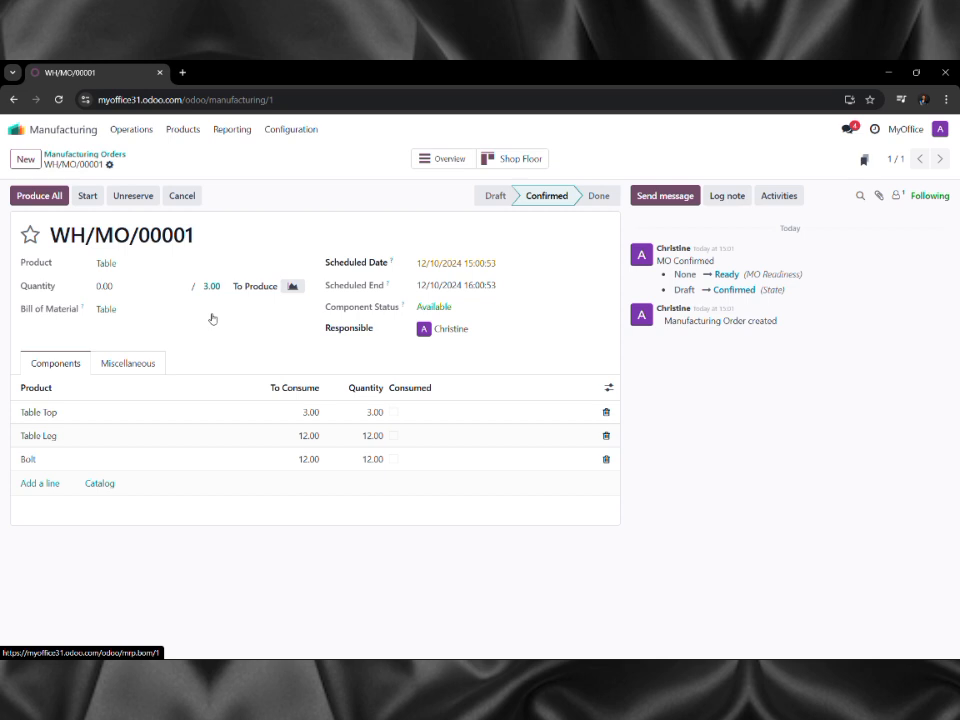
left_click(37, 195)
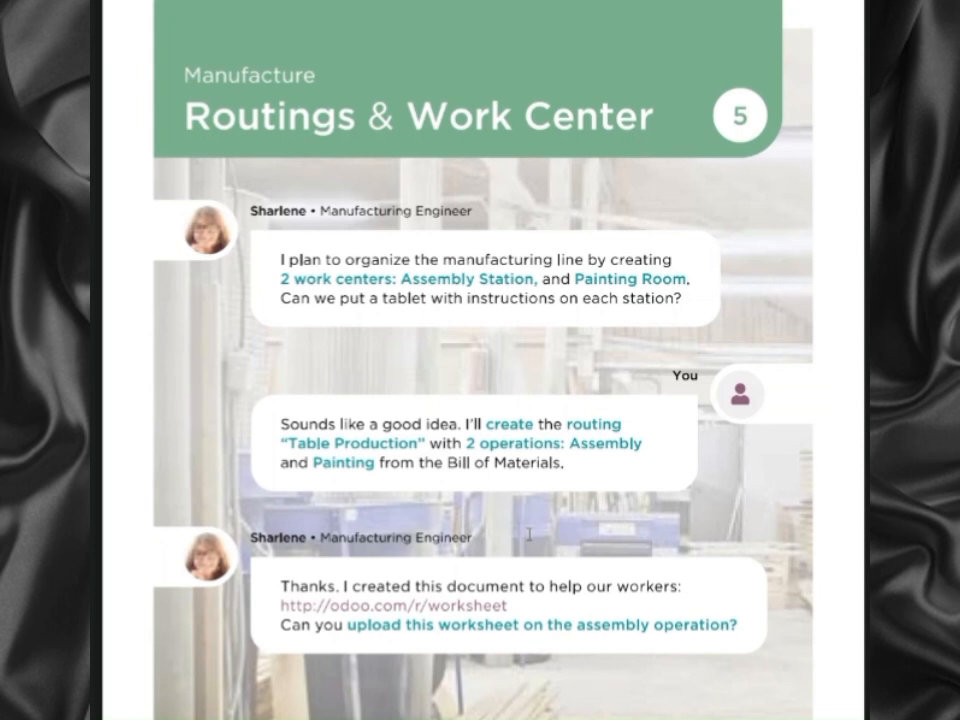
Scroll through the Routings & Work Center page down to the worksheet upload requirement.
scroll(529, 535, "down", 3)
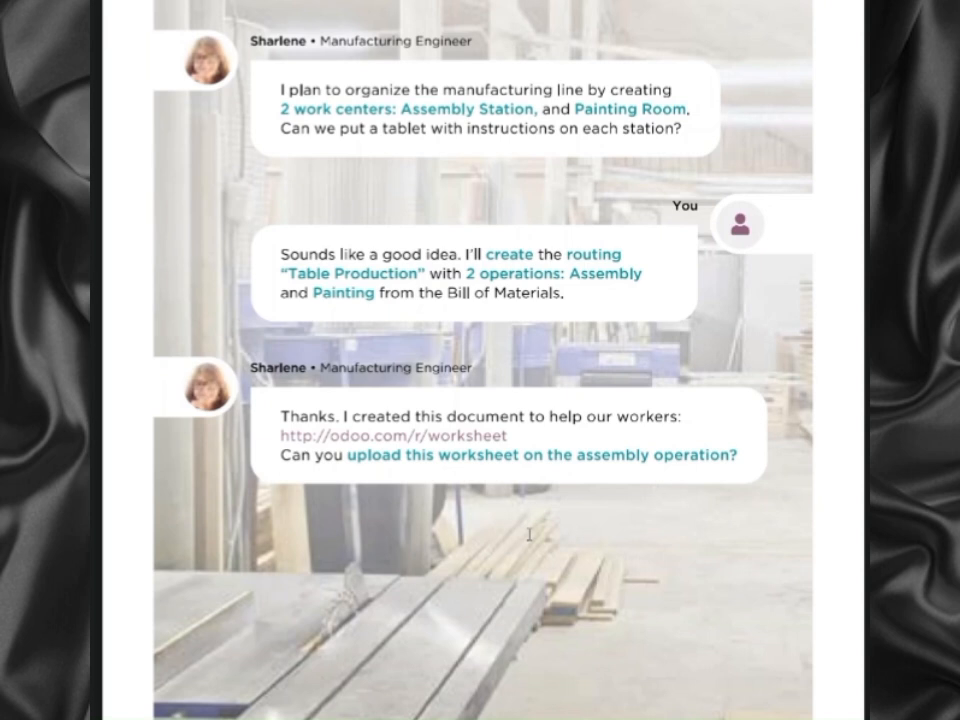
scroll(529, 535, "down", 1)
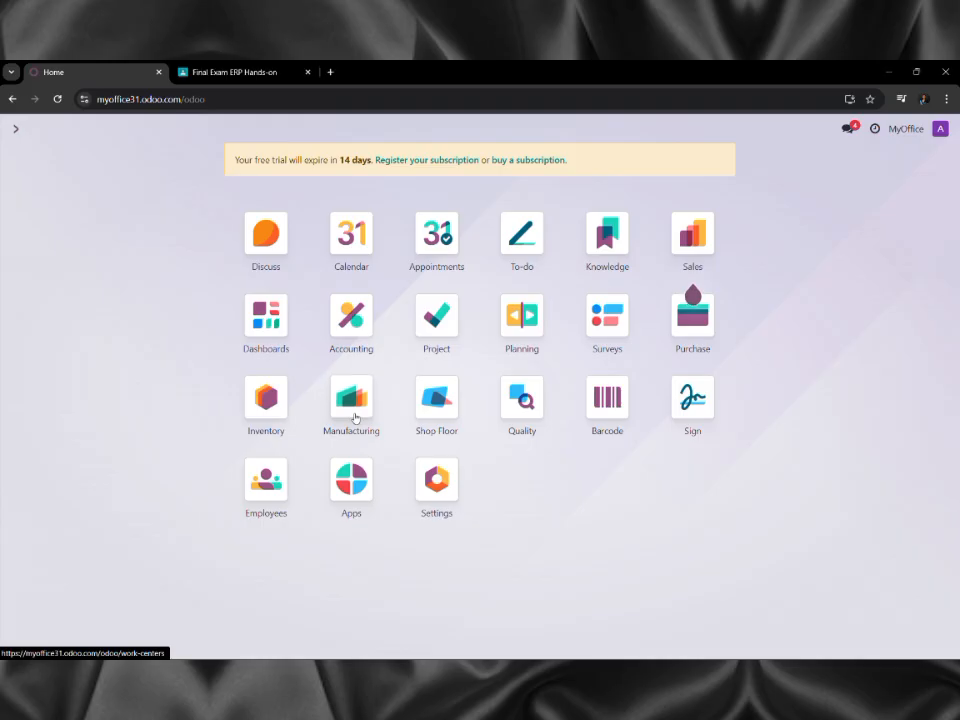
Open the Operations tab of the Table bill of materials.
left_click(354, 418)
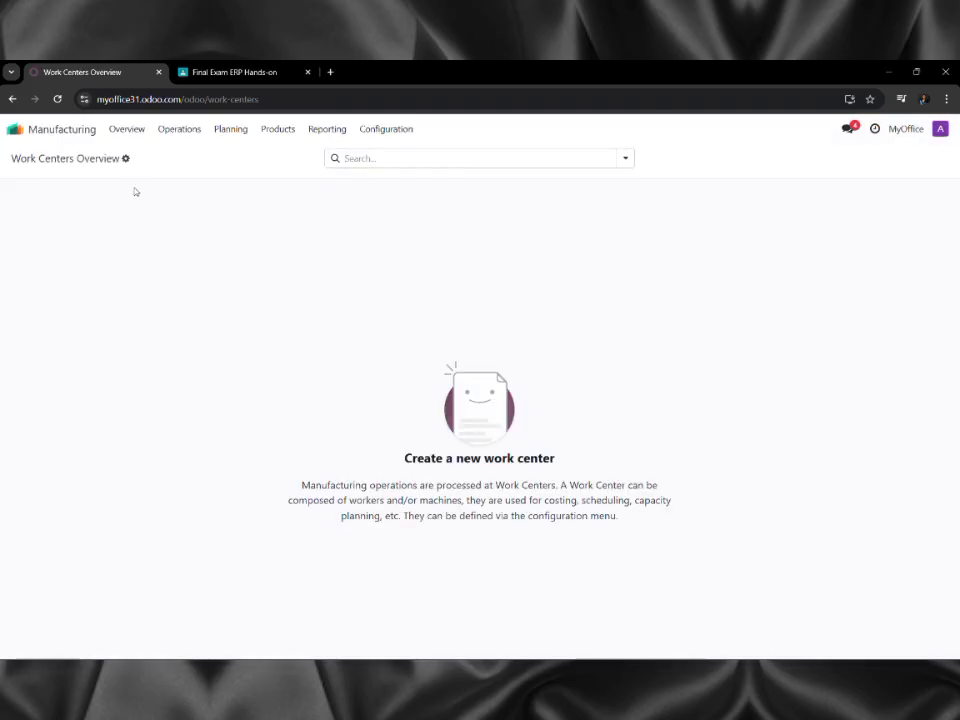
left_click(269, 139)
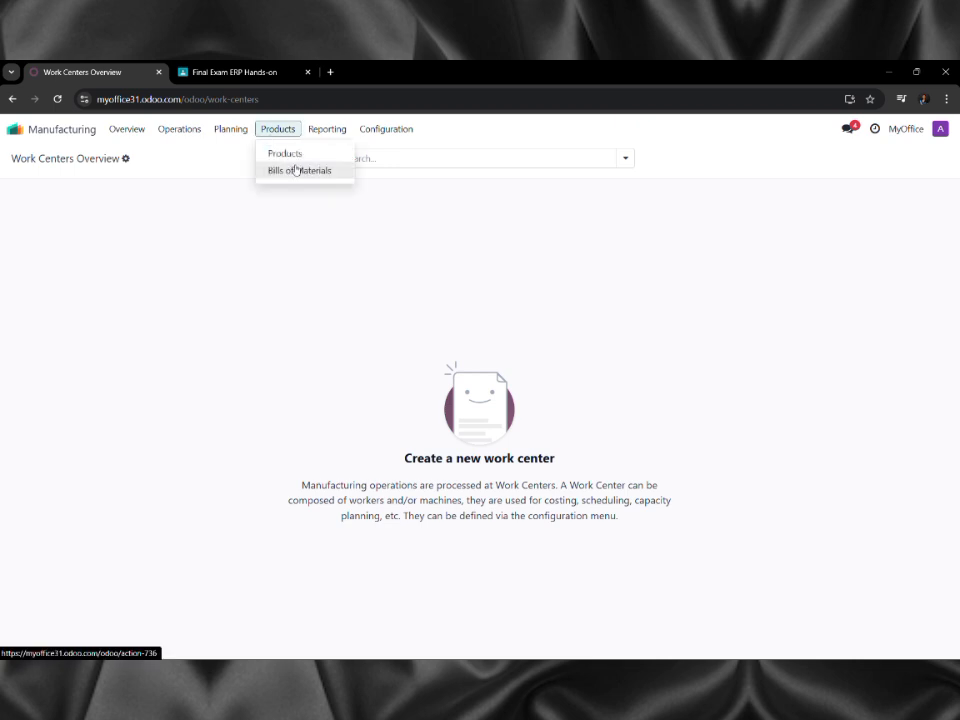
left_click(297, 170)
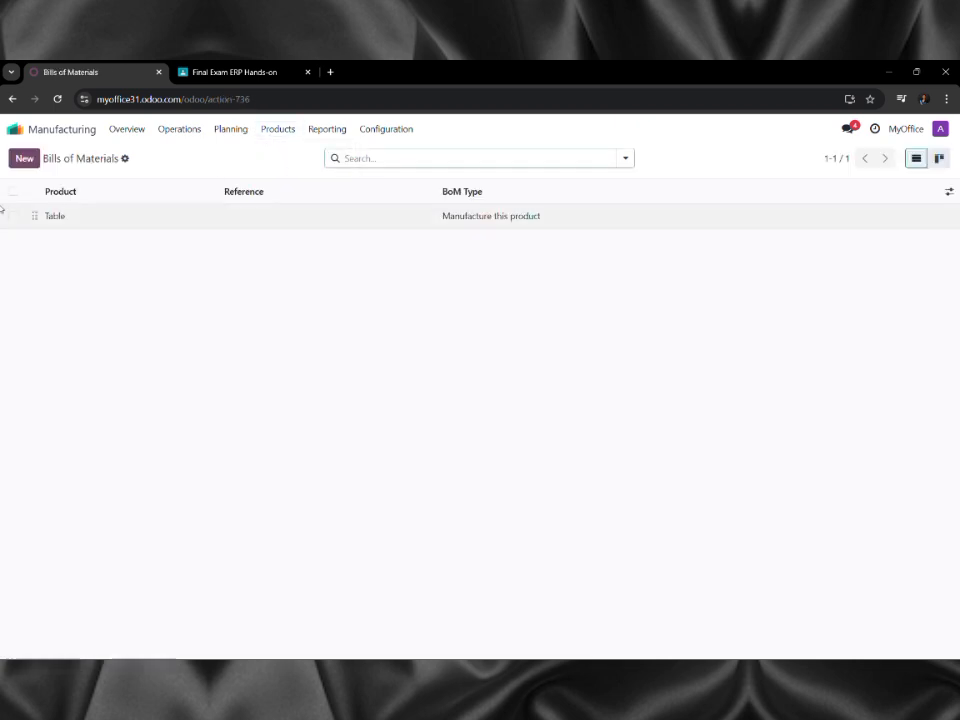
left_click(101, 222)
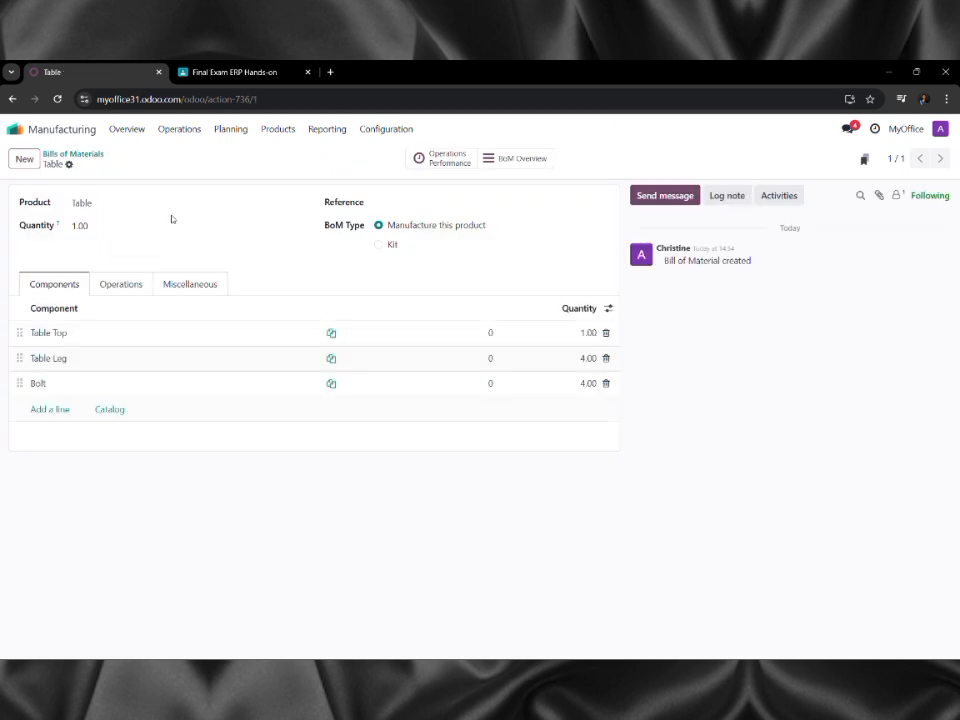
left_click(120, 285)
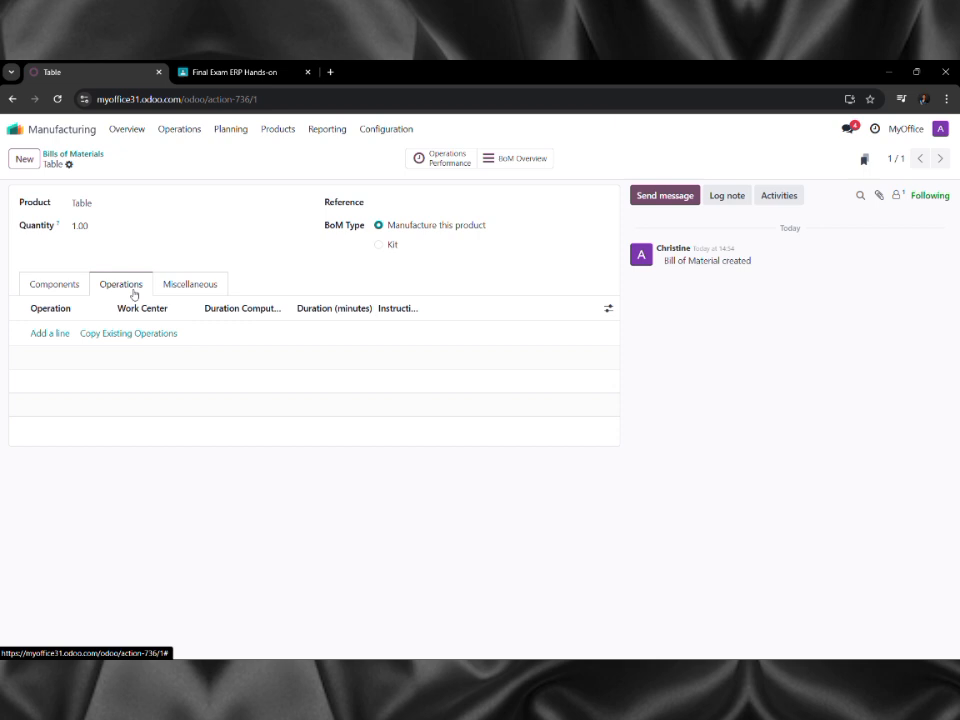
Add an Assembly operation using the Assembly station work center.
left_click(37, 335)
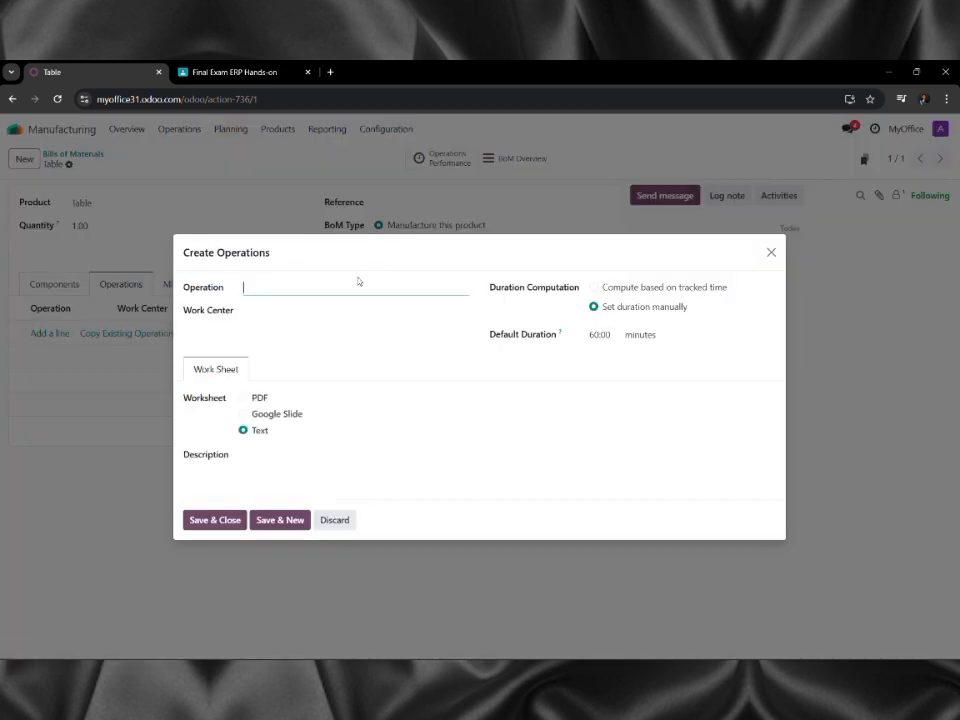
type("s")
type("ss")
key("BackSpace")
key("BackSpace")
key("BackSpace")
type("Assembly")
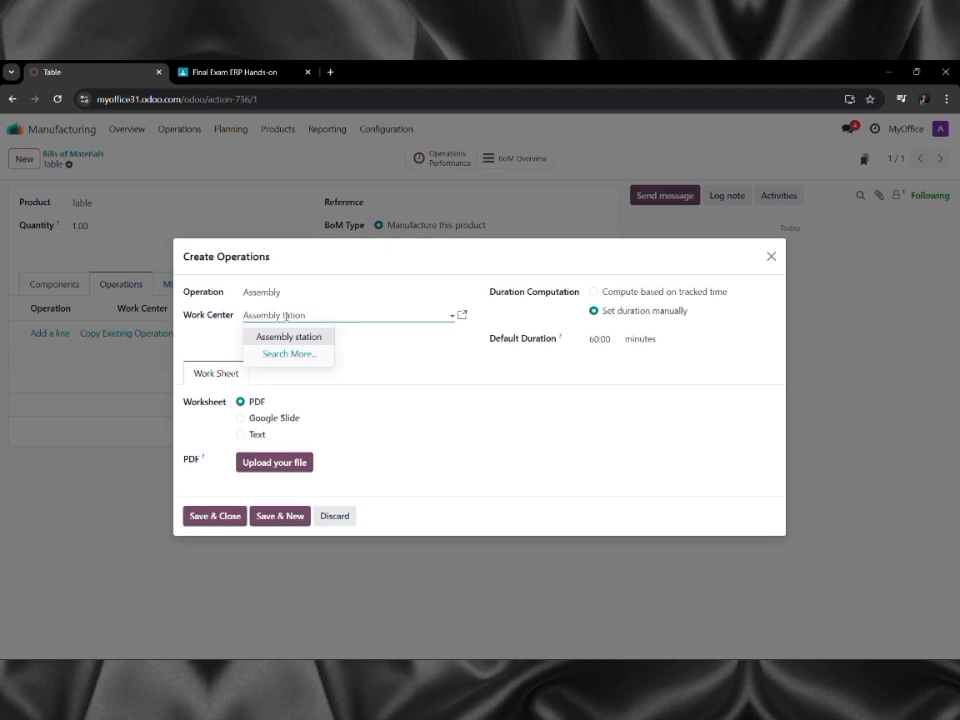
key("BackSpace")
type("S")
key("Return")
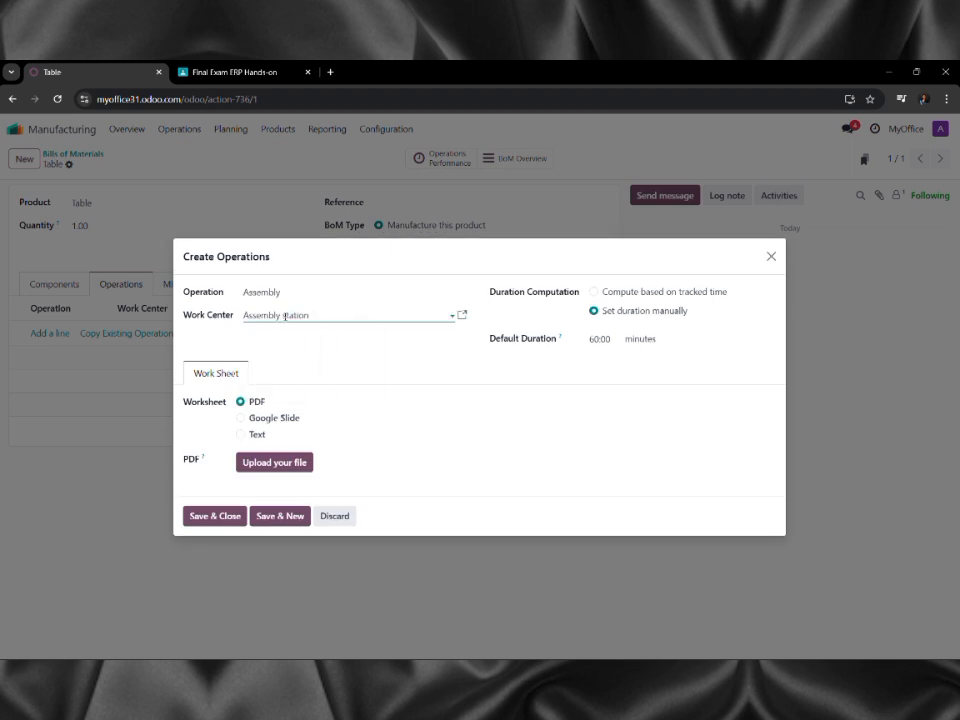
Attach the 'Worksheet assemble table horizontal (1)' PDF from Downloads, then save and start another.
left_click(290, 460)
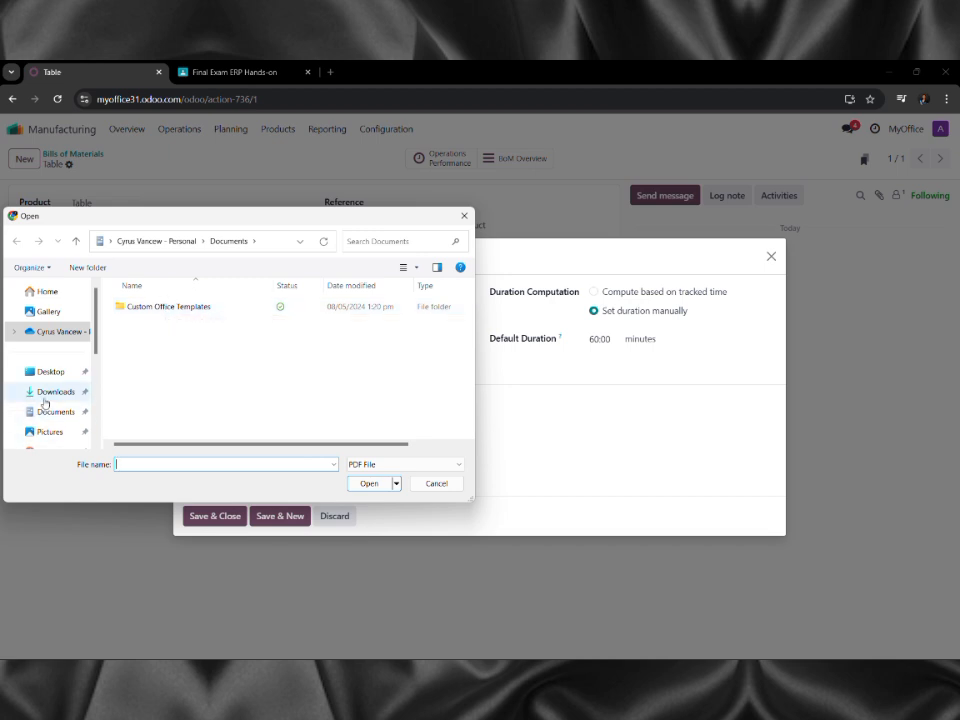
left_click(44, 394)
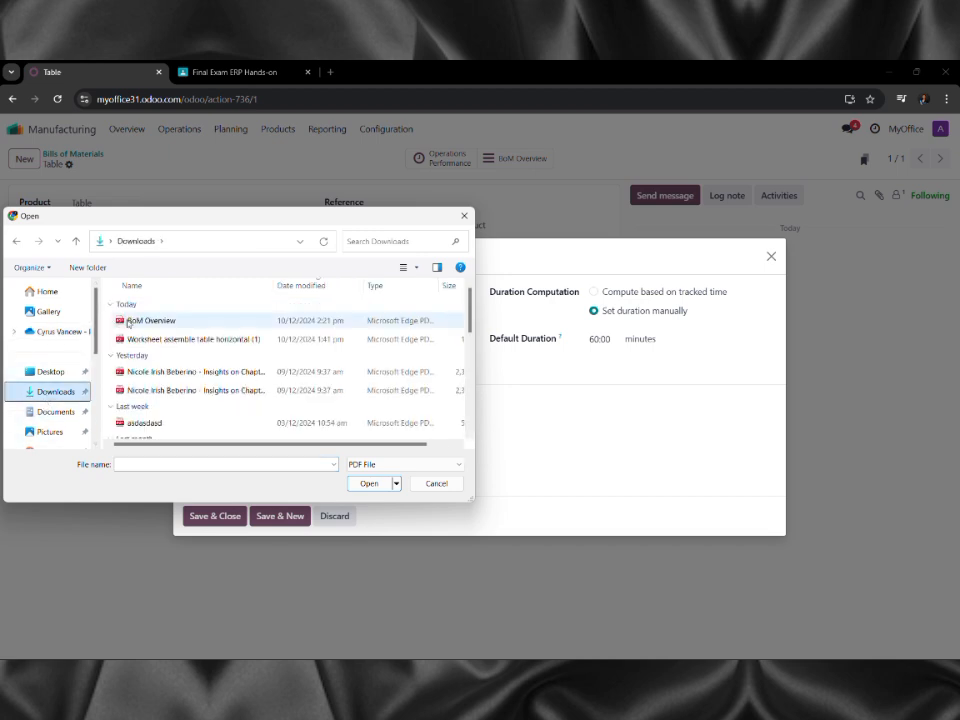
left_click(140, 340)
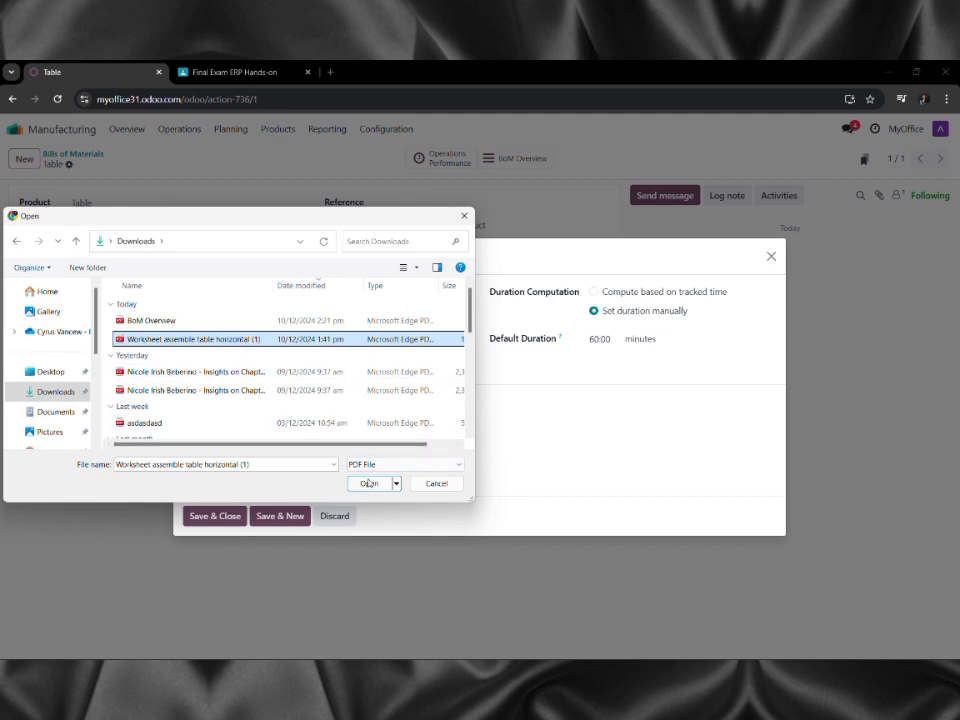
left_click(369, 481)
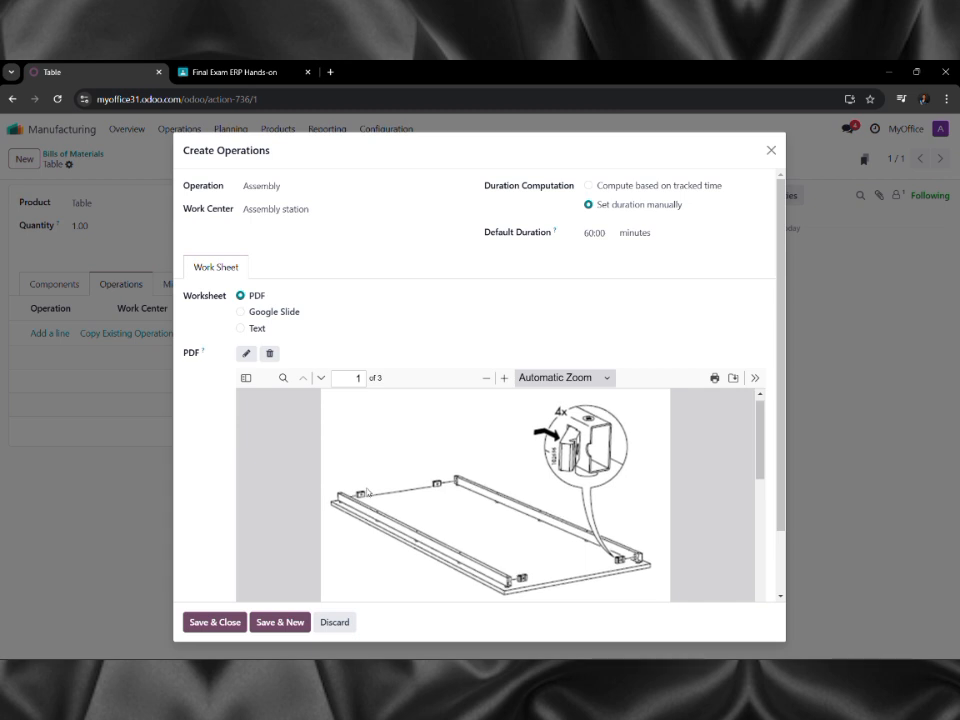
scroll(367, 492, "down", 1)
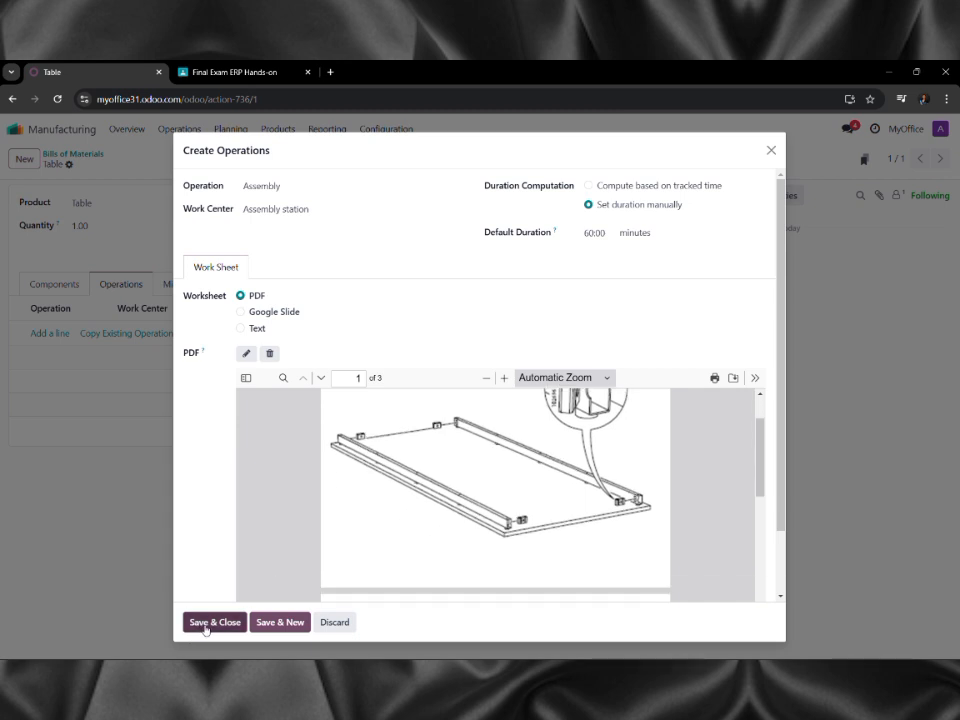
left_click(282, 623)
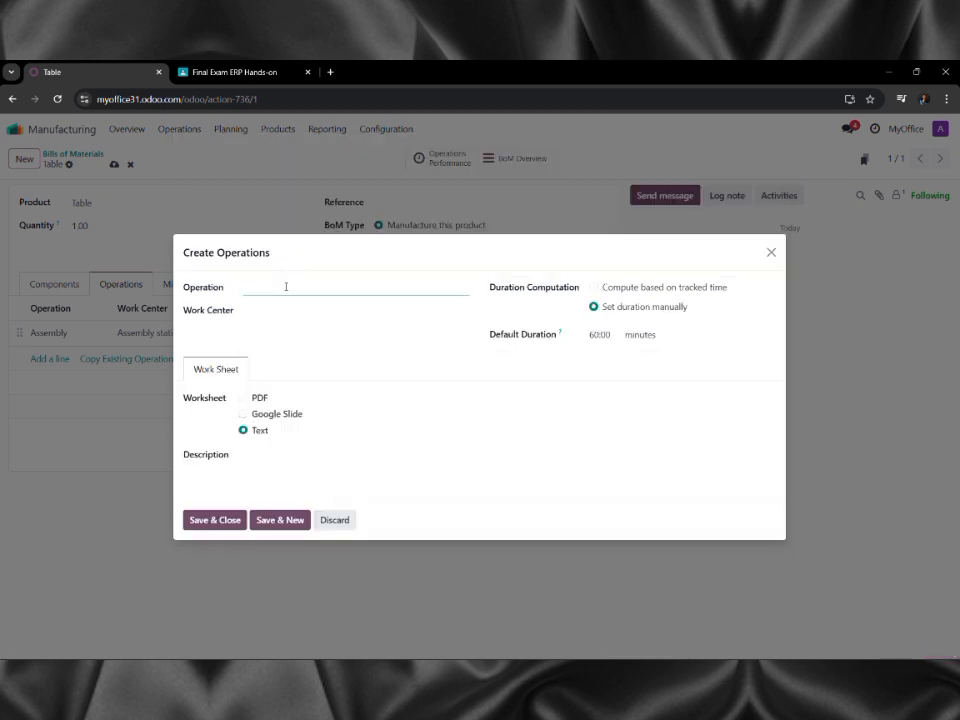
Name the operation Painting and create a new Painting Station work center for it.
type("Painting")
left_click(292, 311)
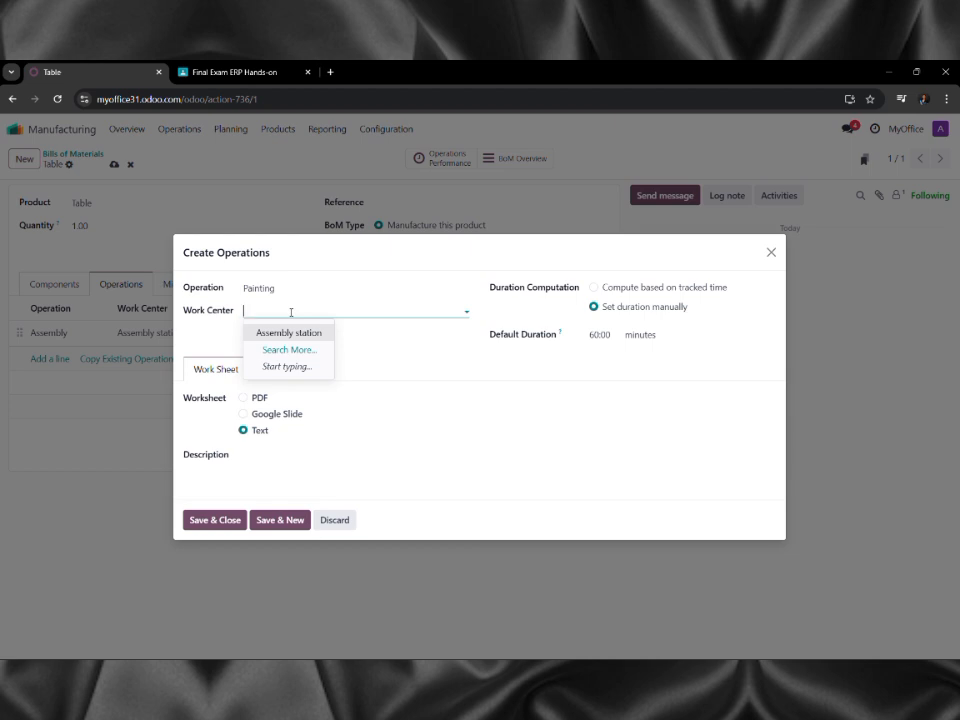
type("P")
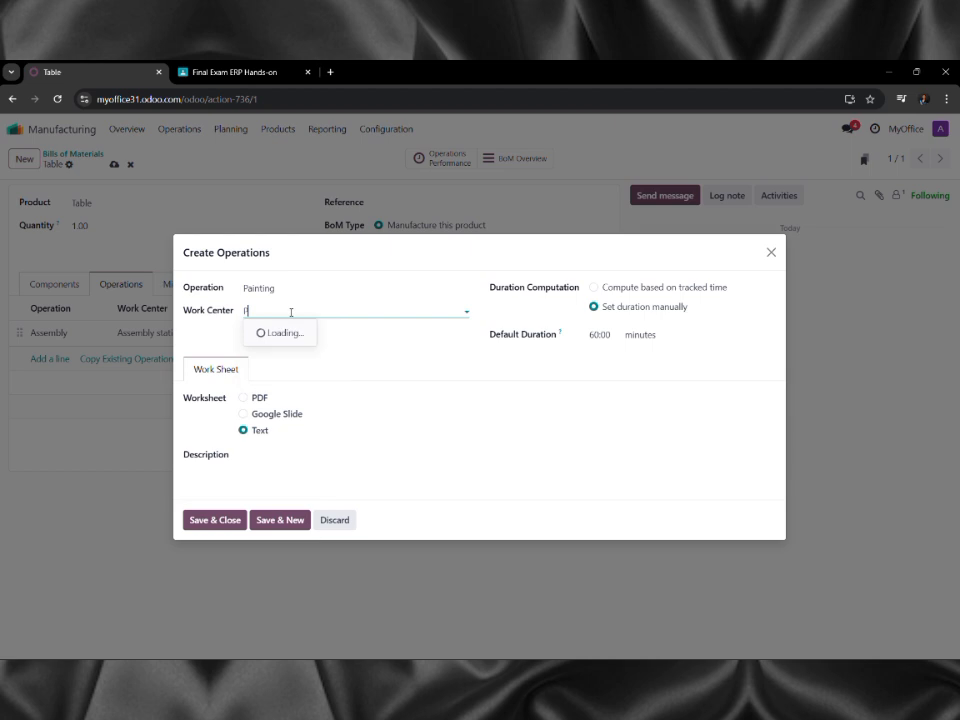
type("ainting ")
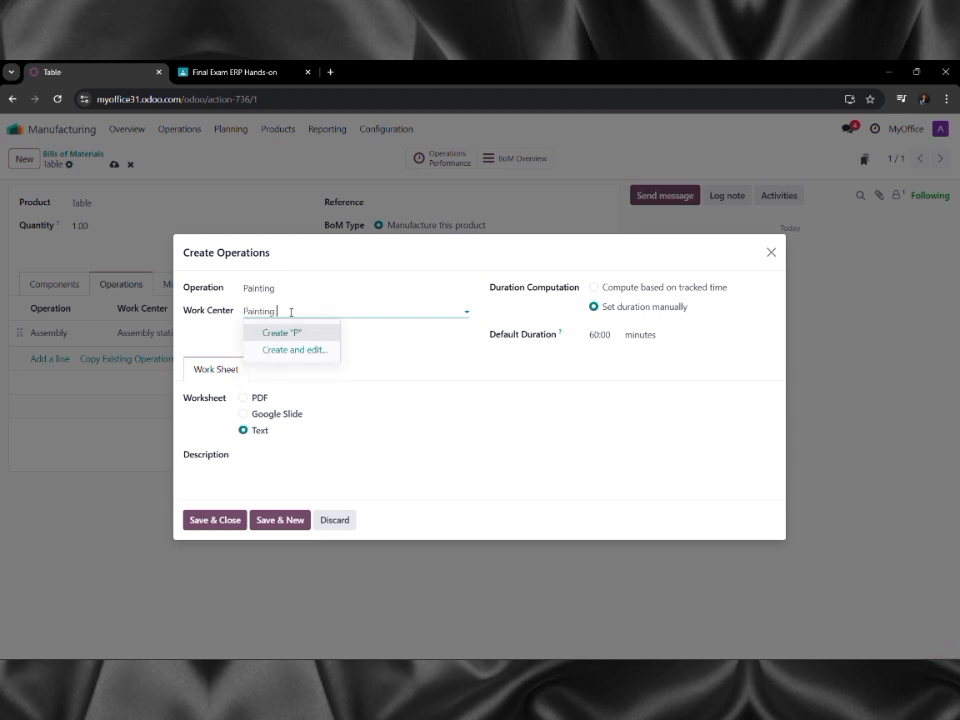
type("Station")
key("Return")
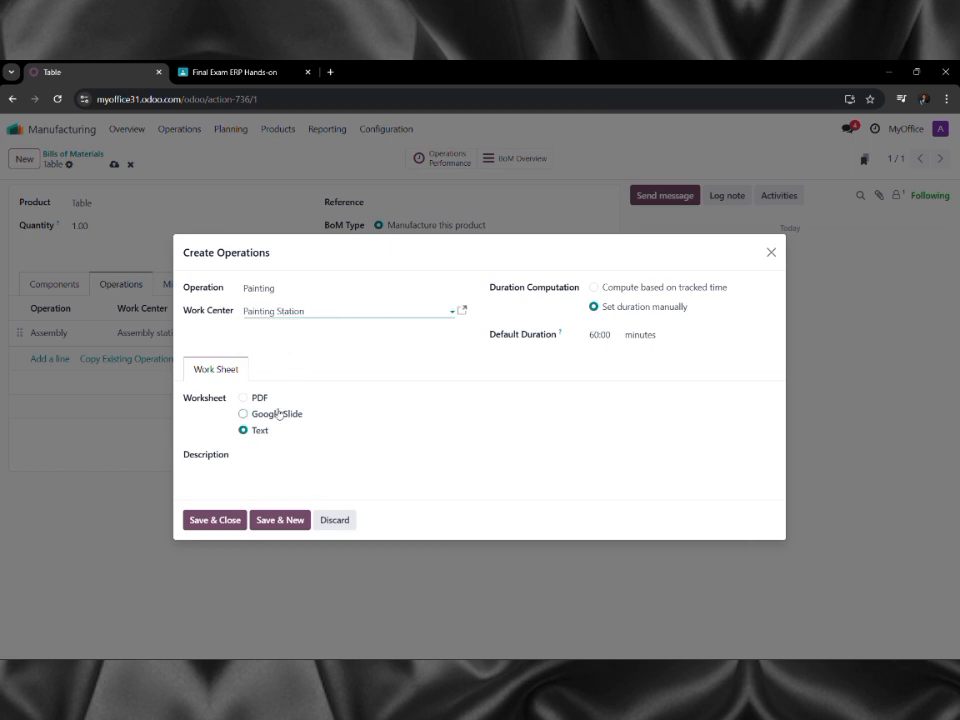
Set the worksheet to Text, save the Painting operation, and close the dialog.
left_click(262, 399)
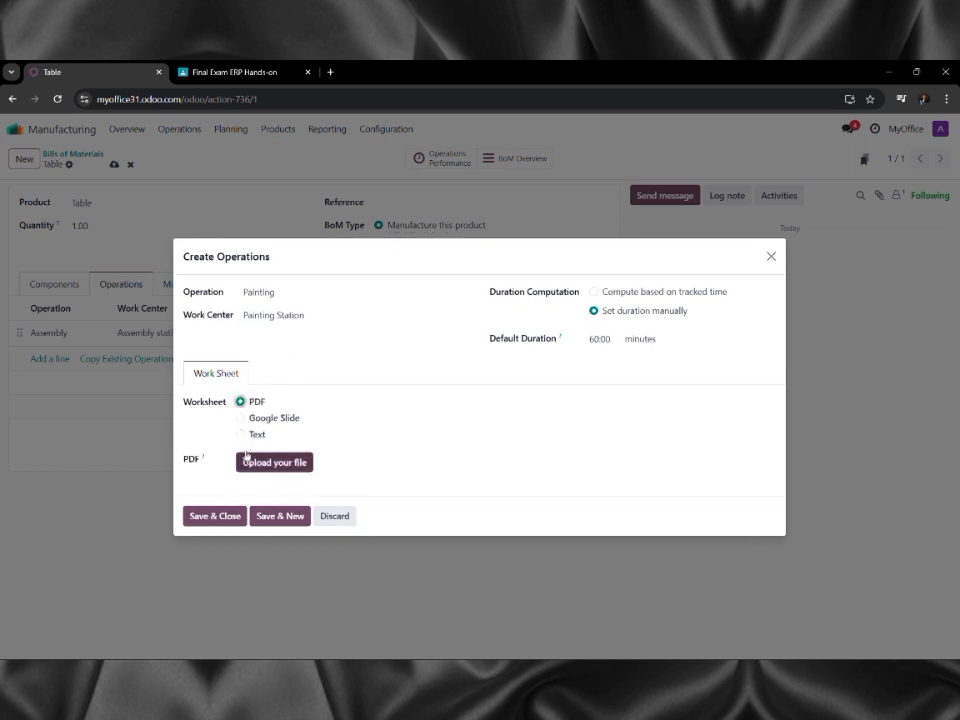
left_click(258, 434)
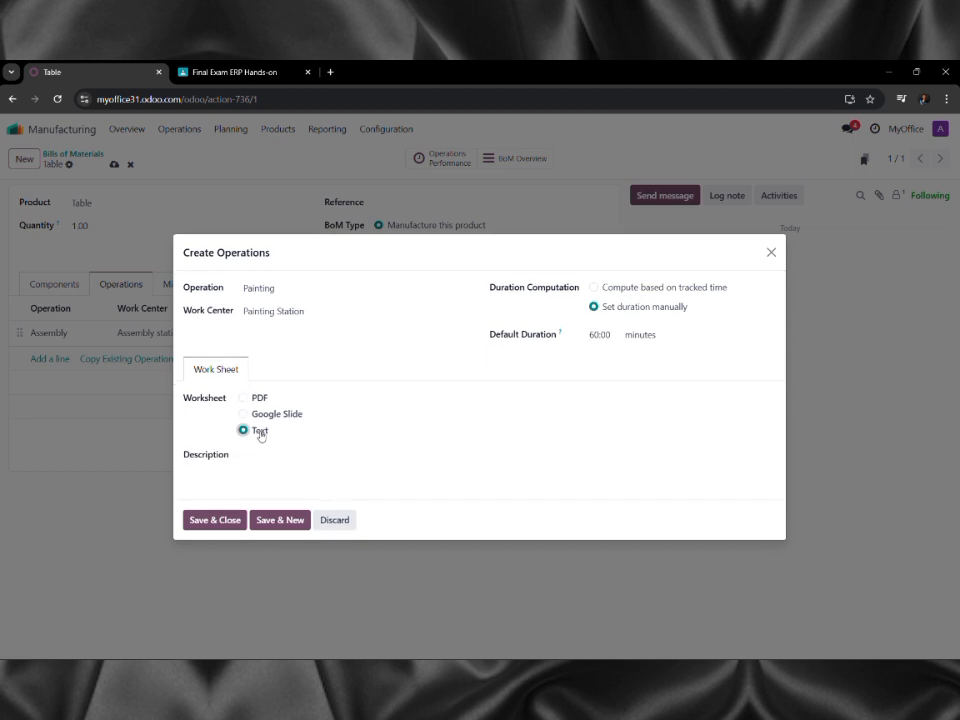
left_click(265, 522)
left_click(266, 518)
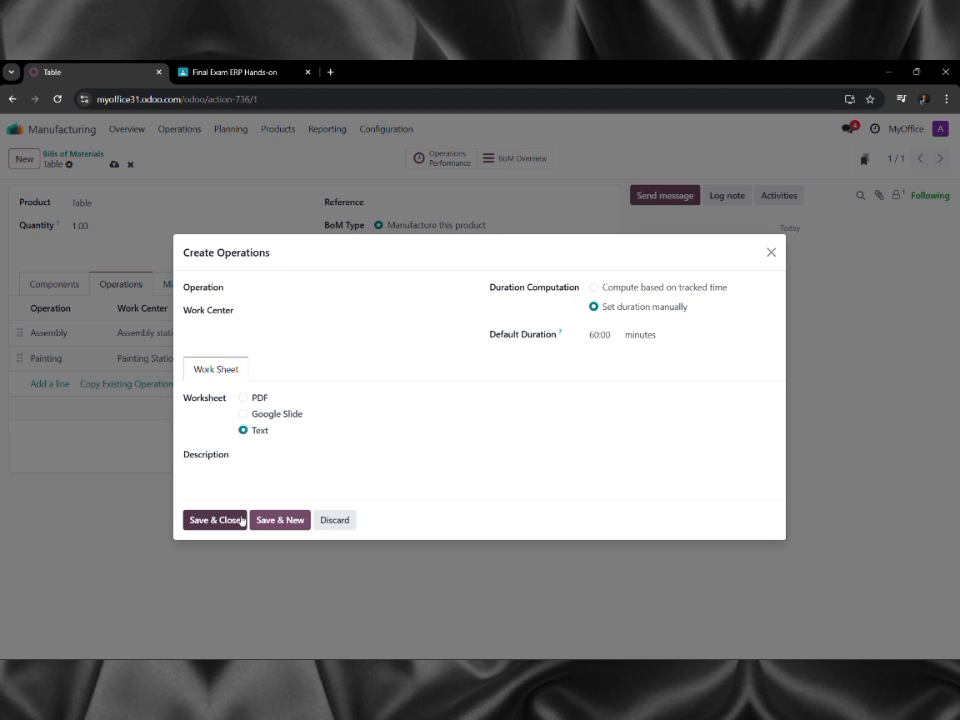
left_click(335, 521)
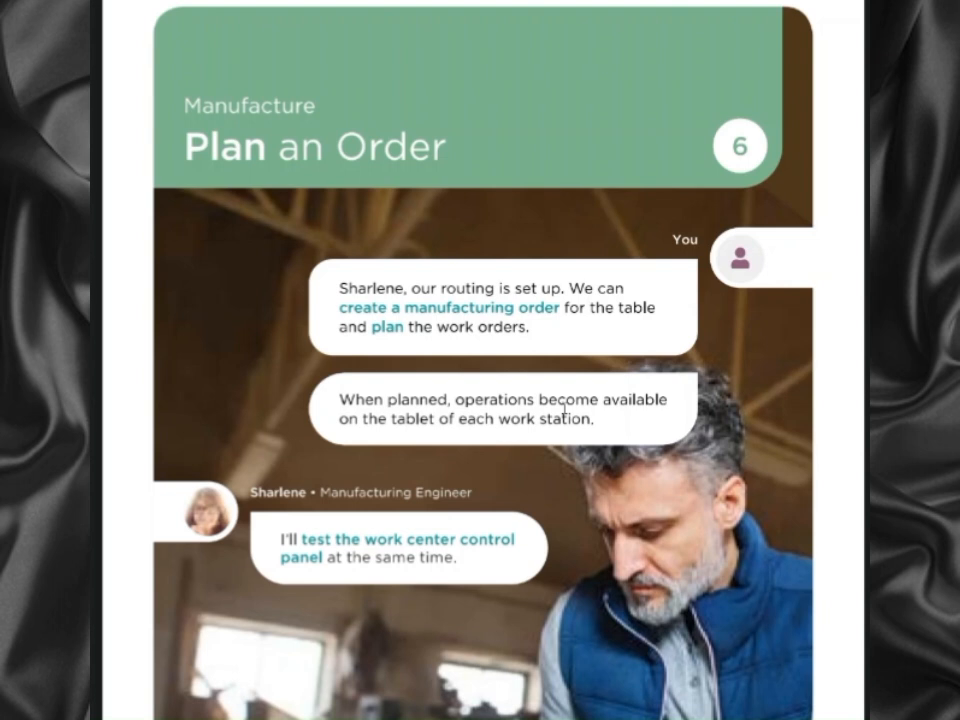
scroll(565, 407, "down", 3)
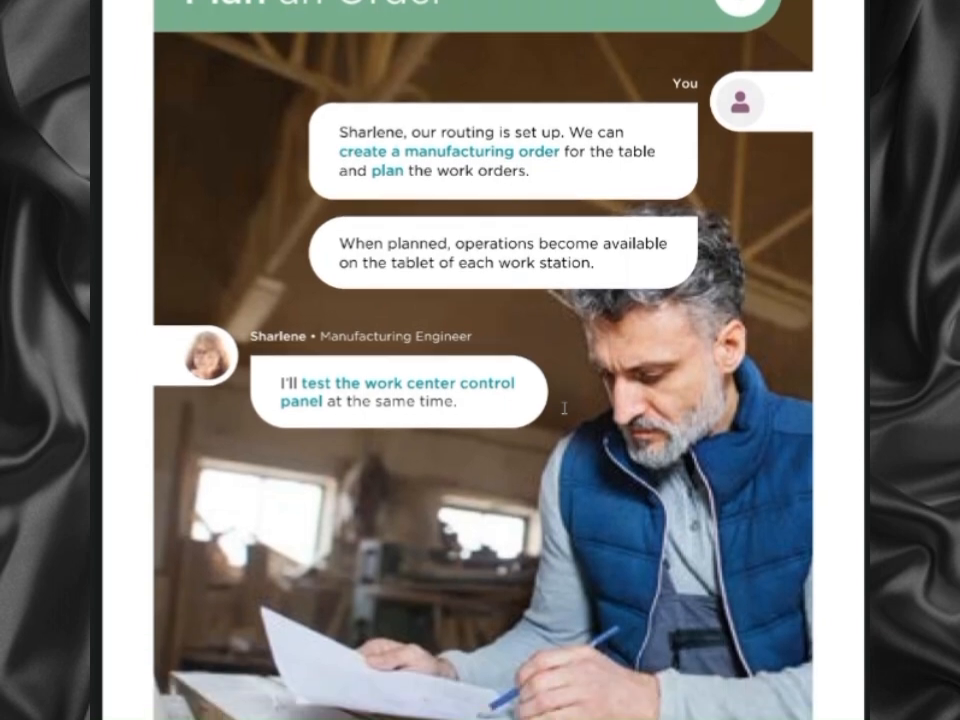
scroll(565, 407, "down", 2)
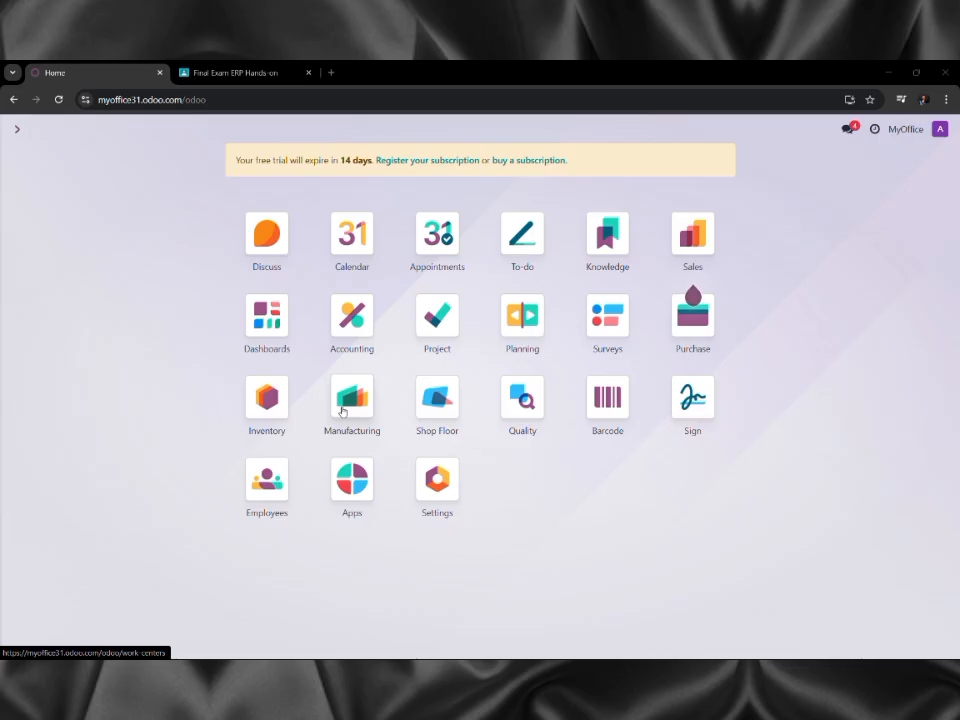
left_click(343, 409)
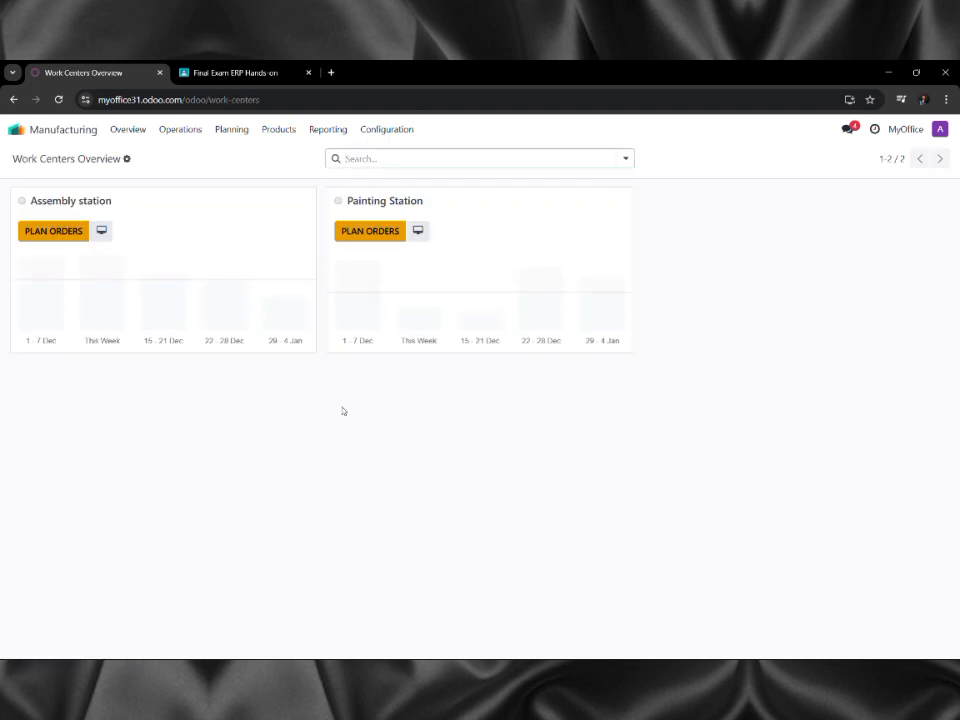
Create a manufacturing order for one Table and confirm it as WH/MO/00002.
left_click(182, 130)
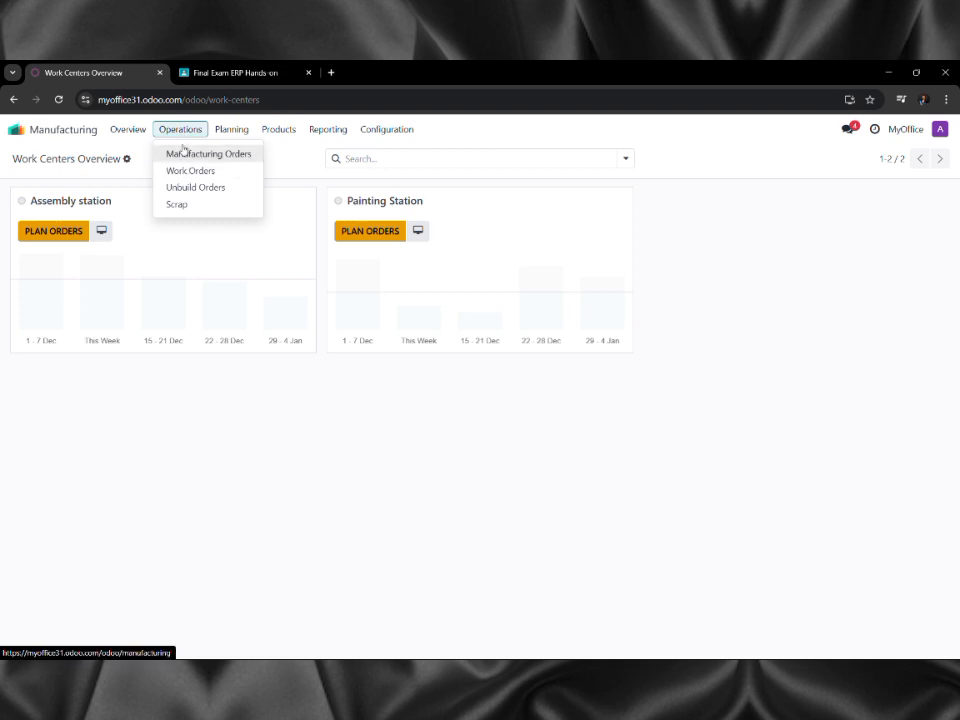
left_click(183, 150)
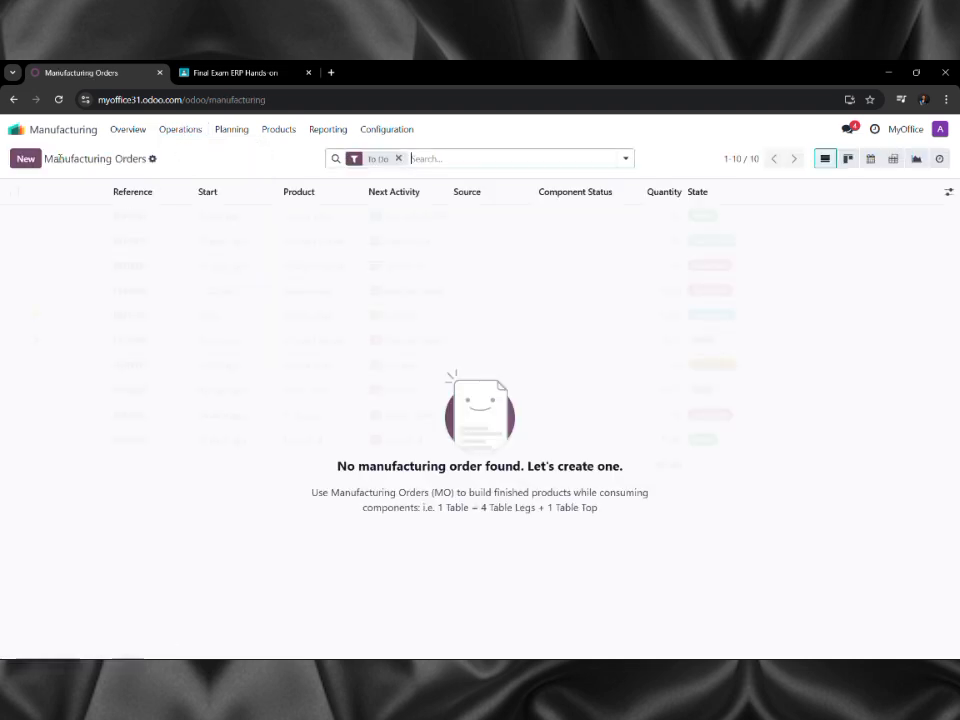
left_click(27, 162)
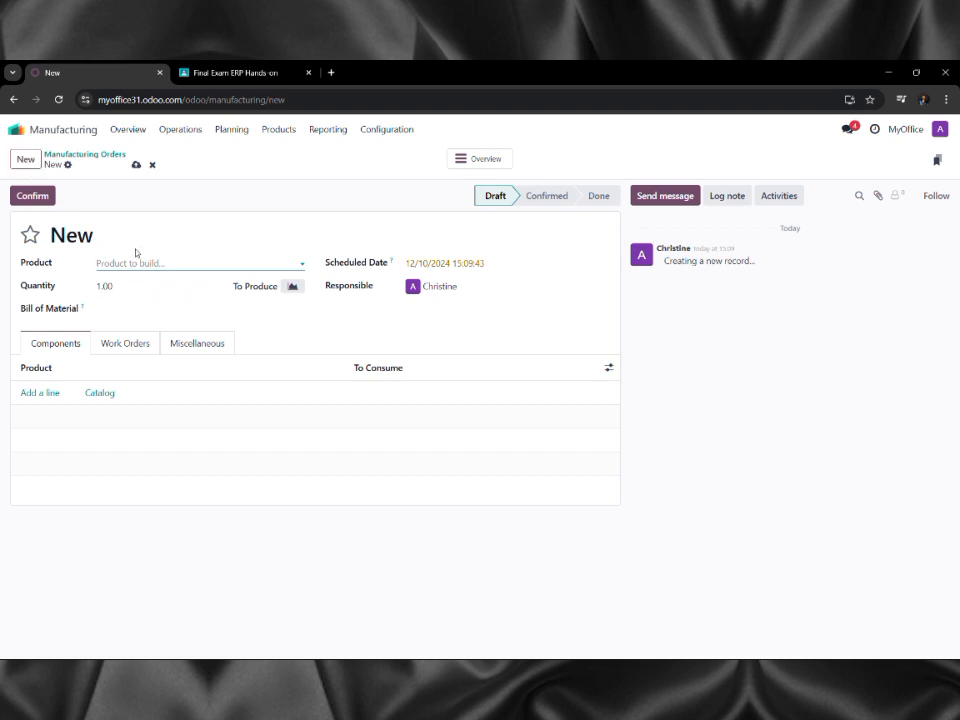
type("Table")
key("Return")
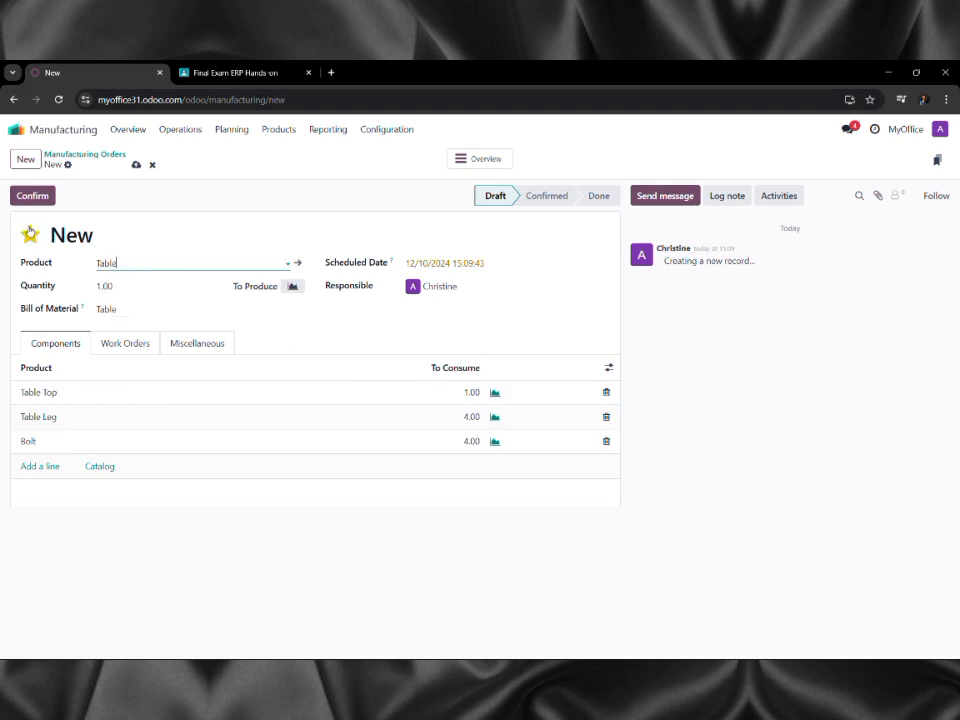
left_click(18, 197)
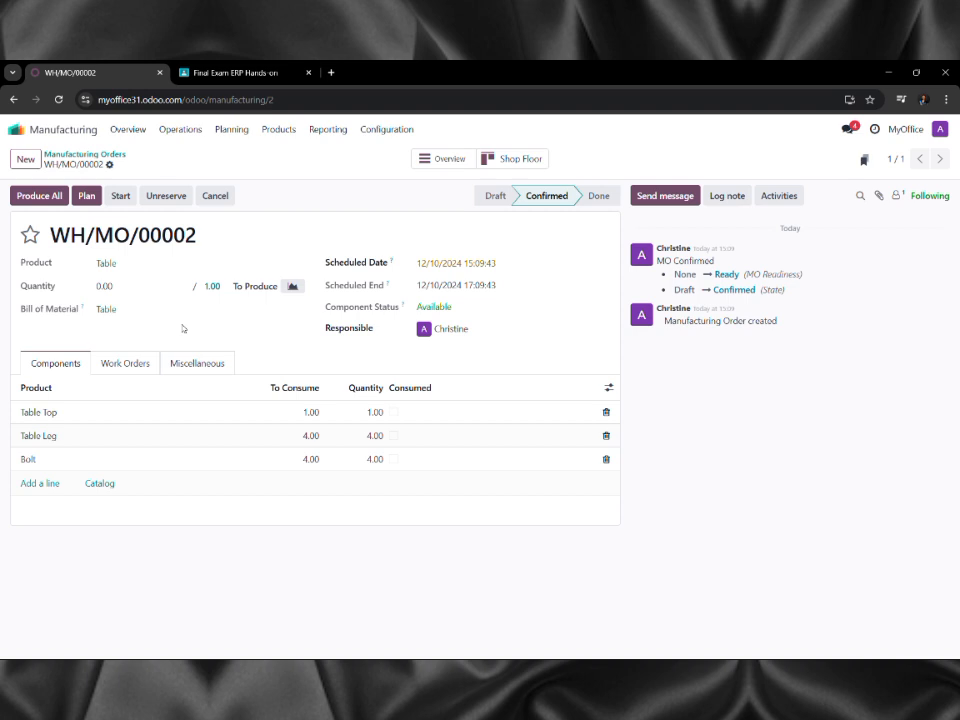
left_click_drag(175, 316, 133, 166)
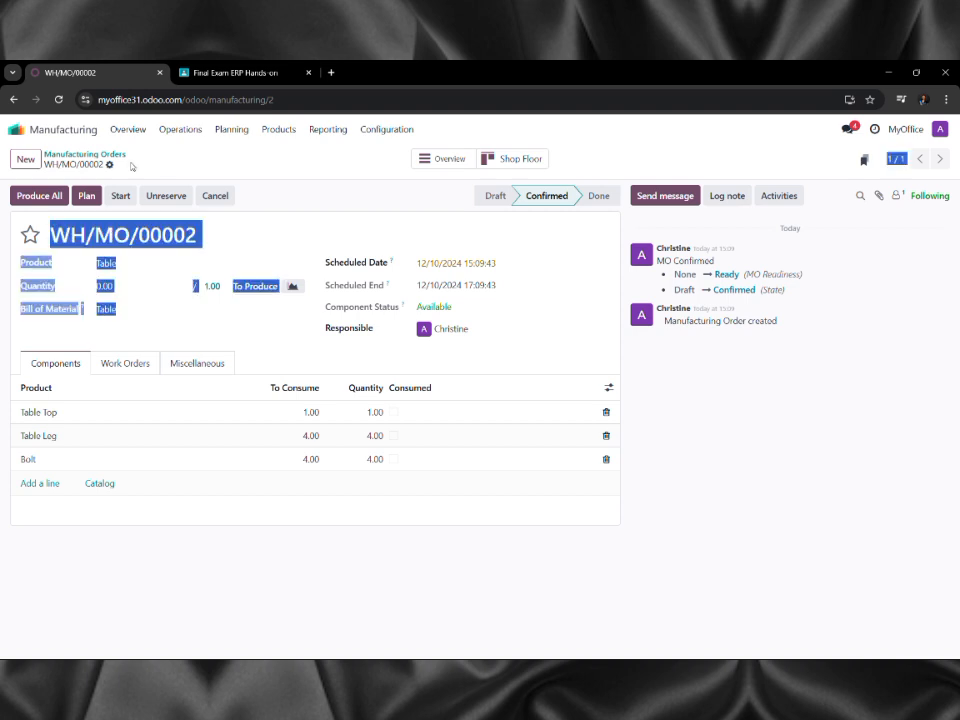
Mark the Assembly work order as done from the Work Orders list.
left_click(195, 167)
left_click(186, 130)
mouse_move(295, 125)
mouse_move(180, 130)
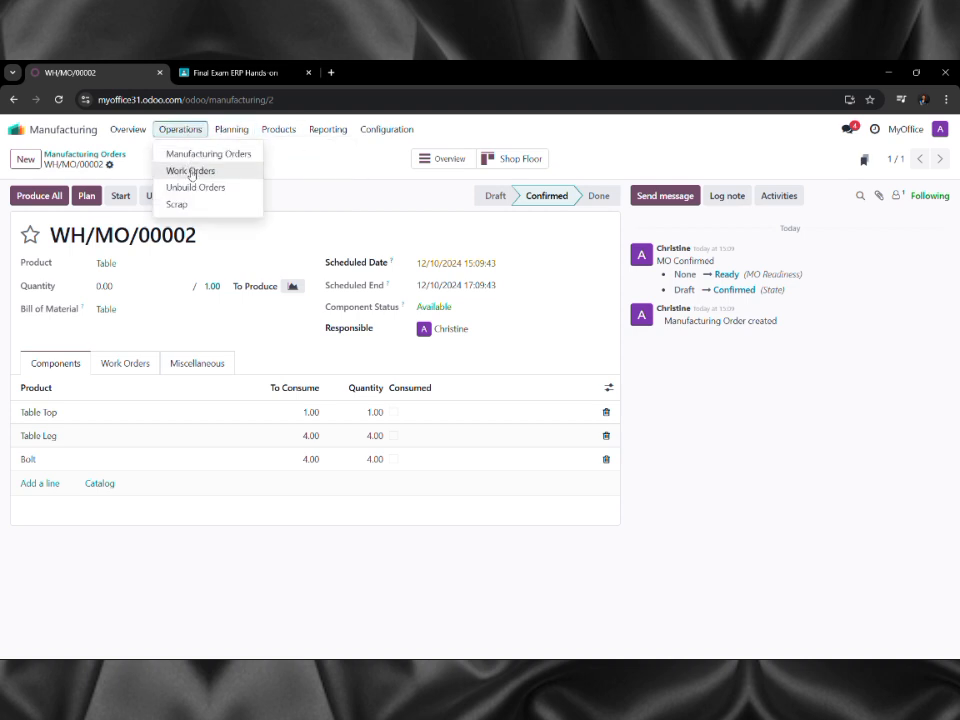
left_click(195, 174)
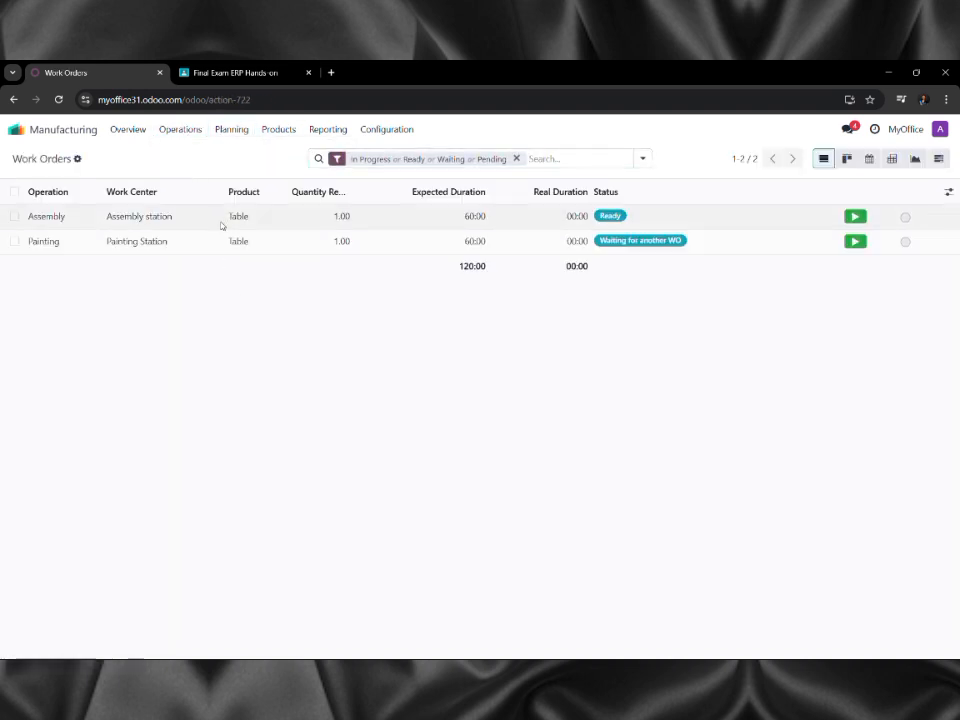
left_click(222, 224)
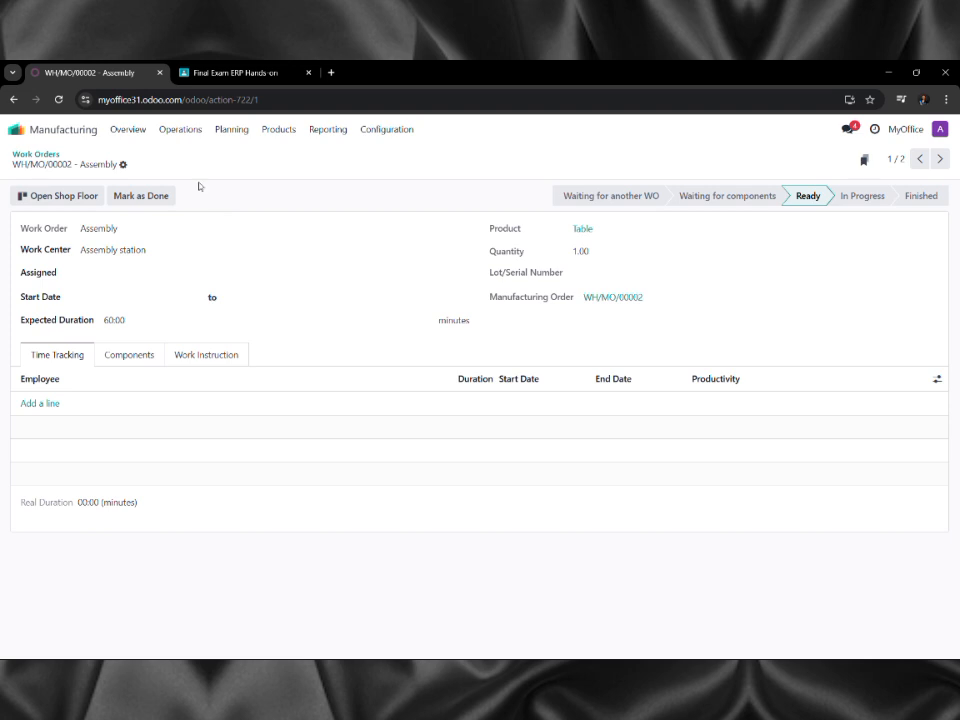
left_click(141, 196)
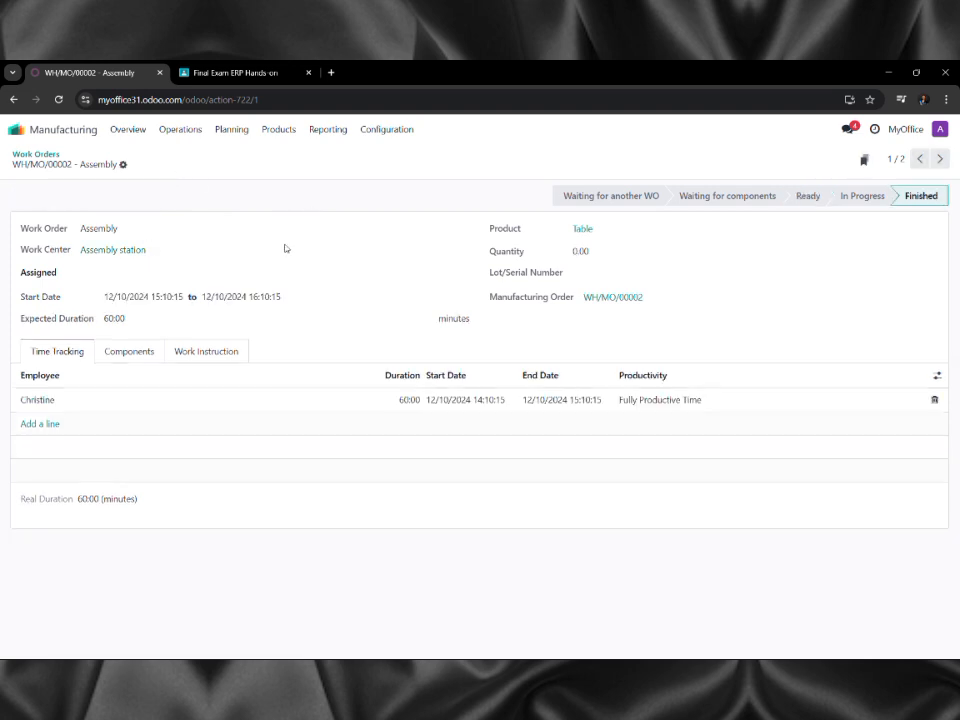
Check the Painting work order, then use Produce All to finish WH/MO/00002.
left_click(44, 155)
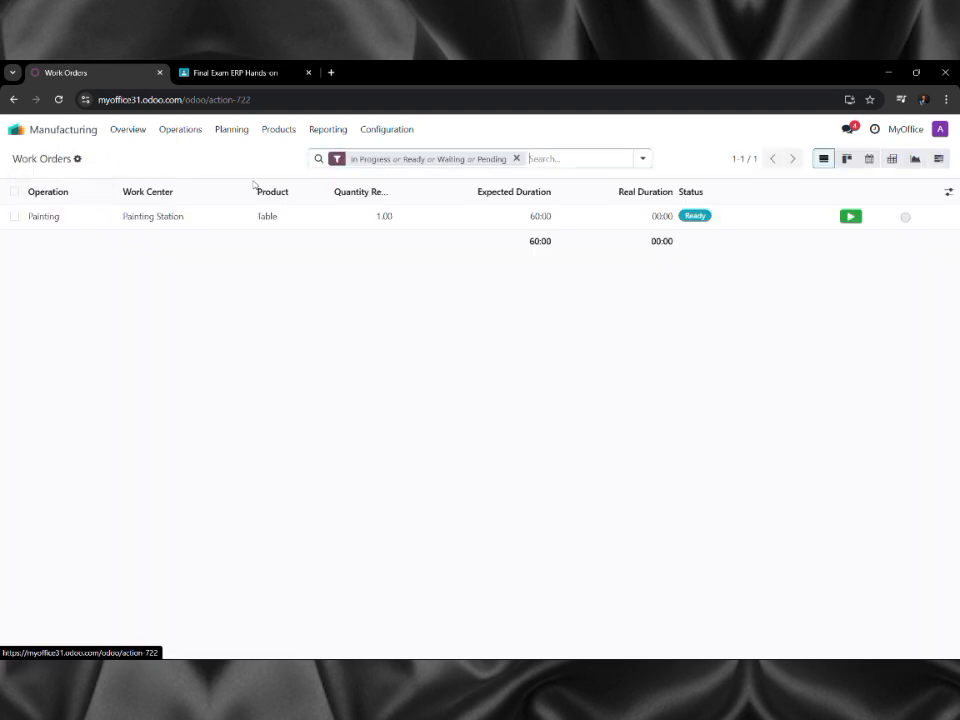
left_click(328, 214)
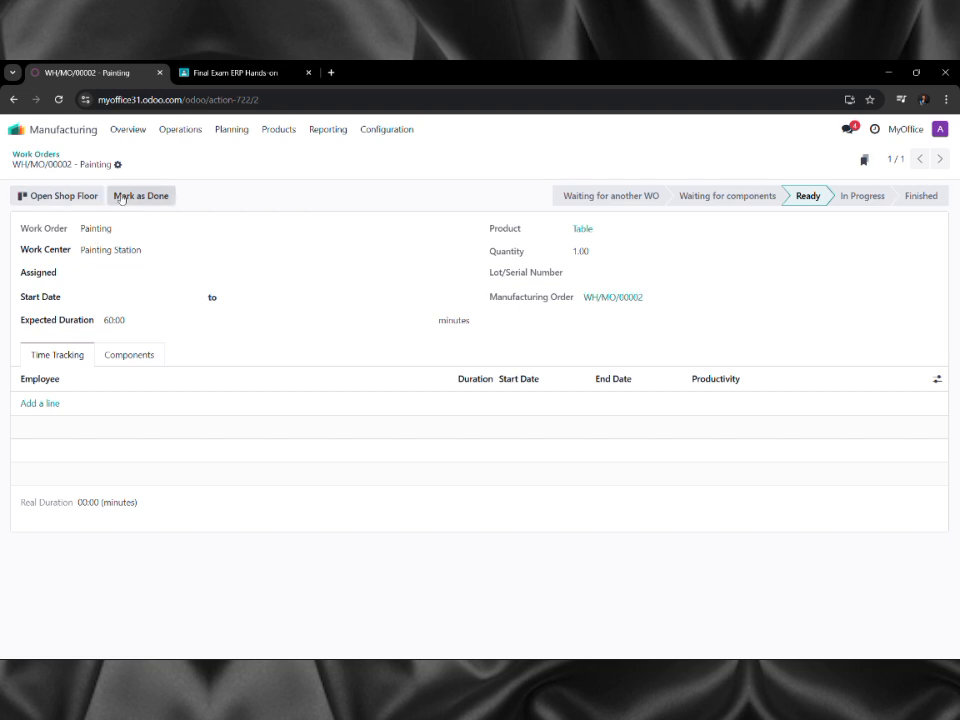
left_click(176, 129)
left_click(194, 153)
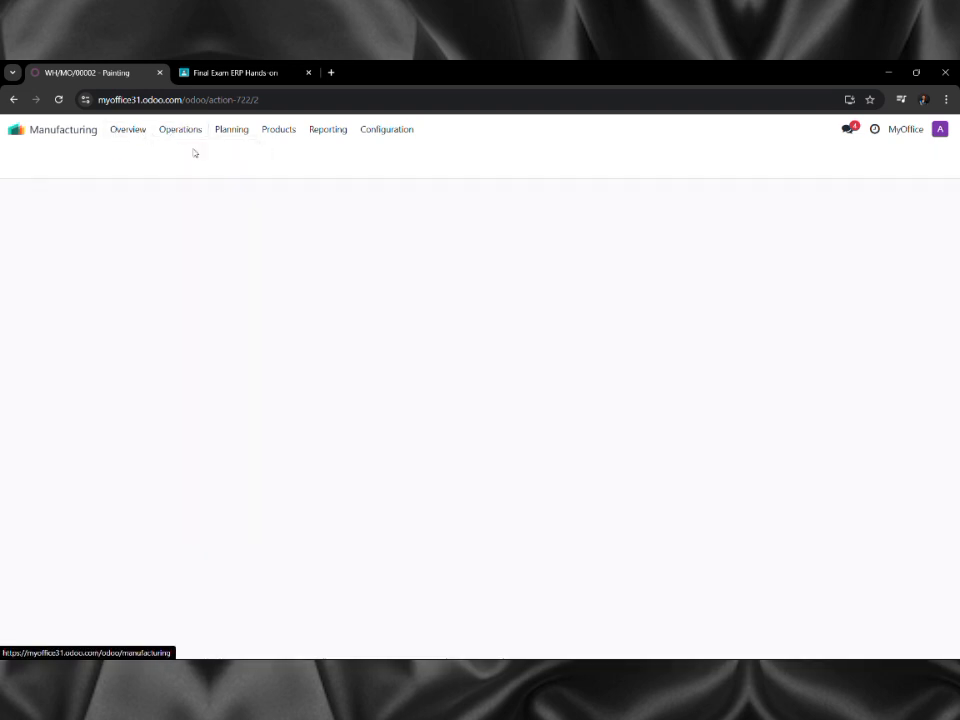
left_click(176, 224)
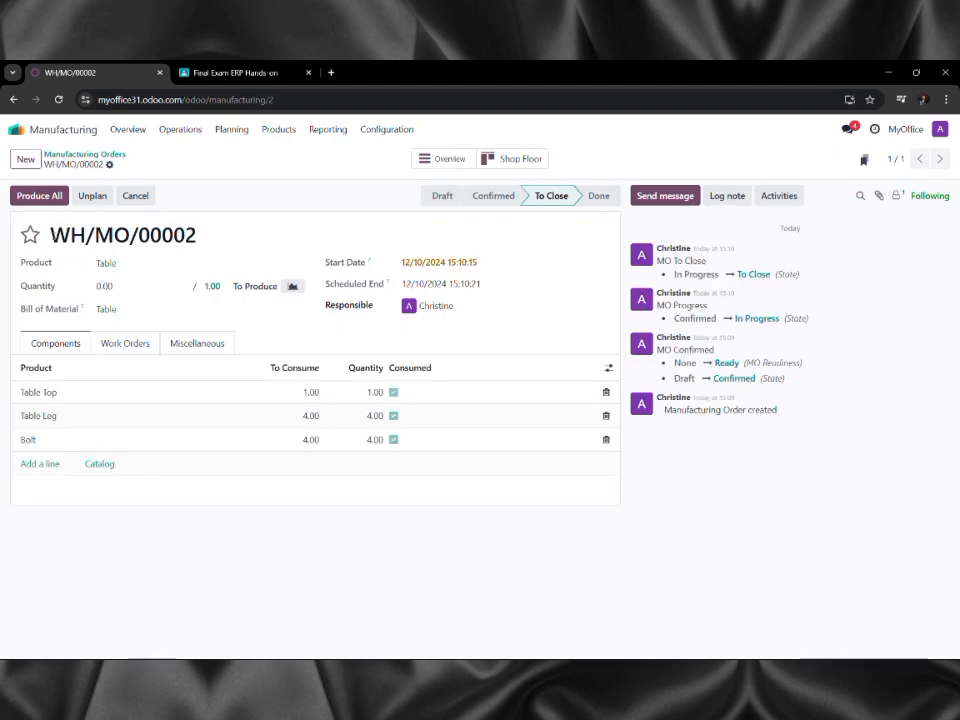
left_click(40, 197)
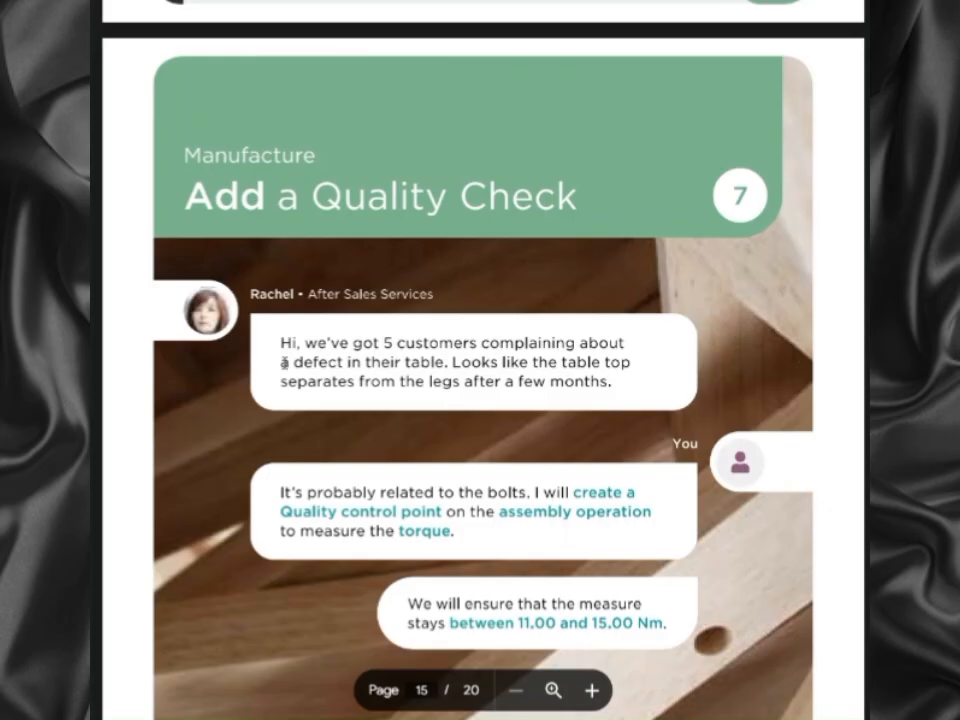
Scroll the PDF guide to page 15 and read the 11–15 Nm torque requirement.
scroll(284, 362, "down", 2)
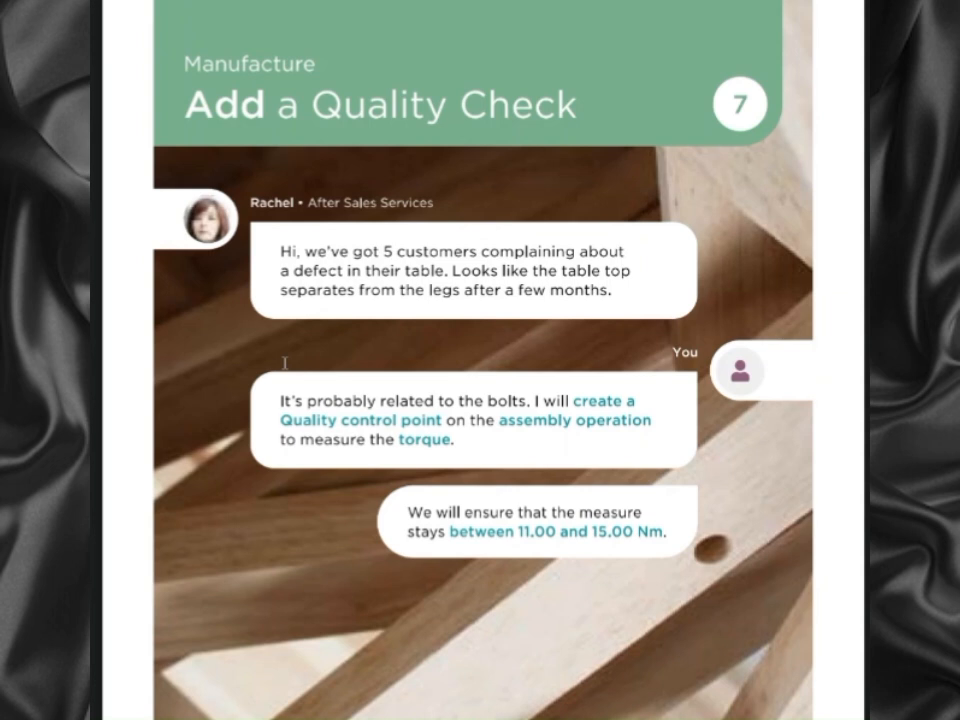
scroll(284, 363, "down", 1)
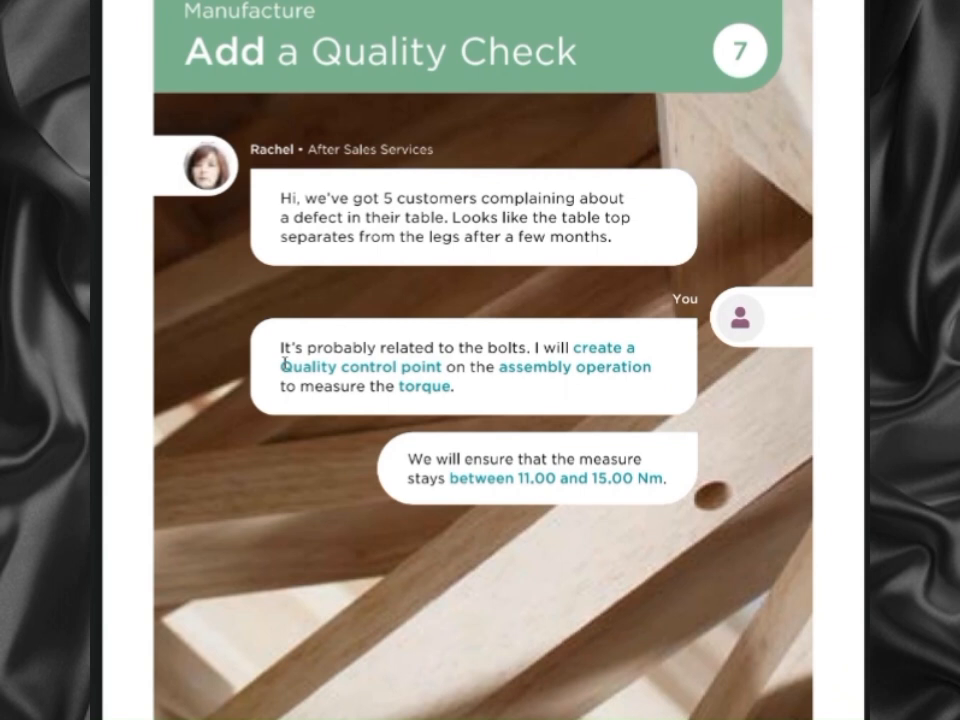
scroll(284, 363, "down", 3)
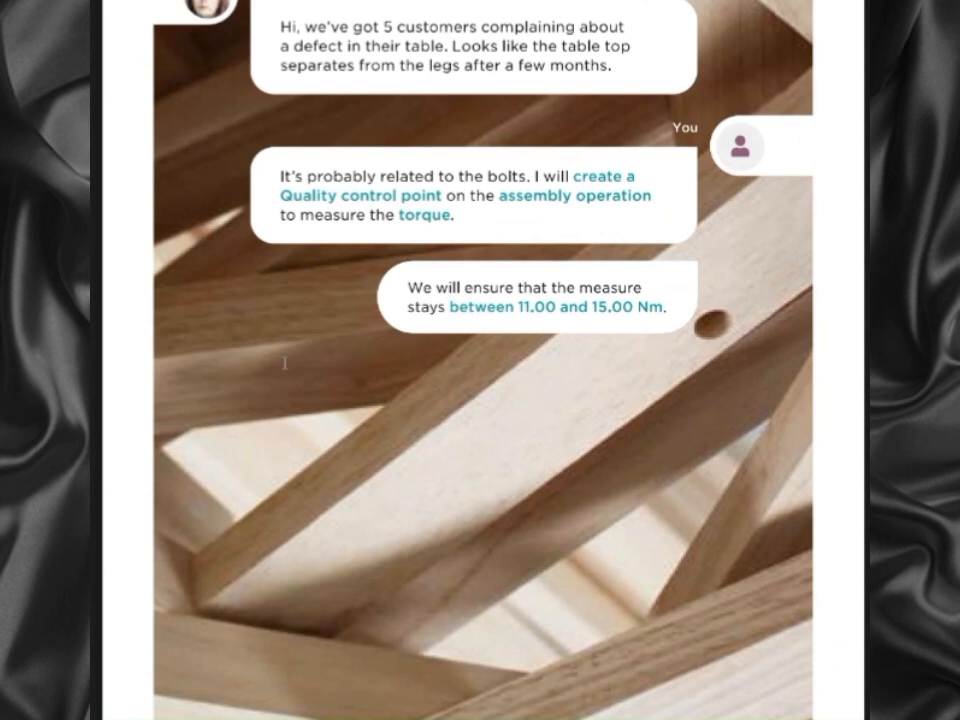
scroll(284, 363, "up", 1)
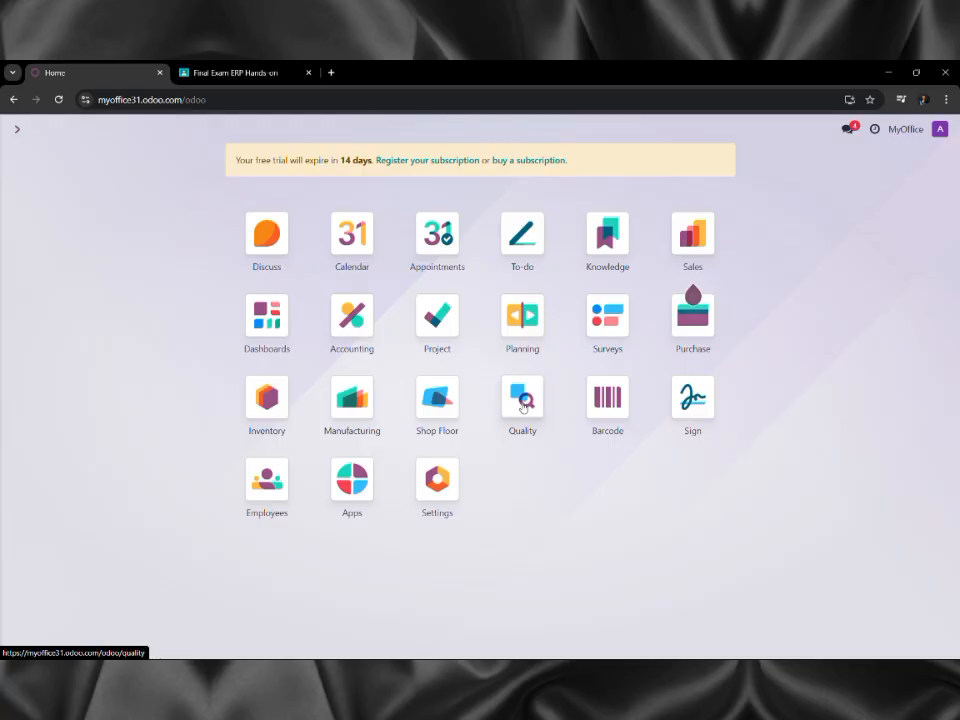
Create a blank control point under Quality Control > Control Points in the Quality app.
left_click(520, 402)
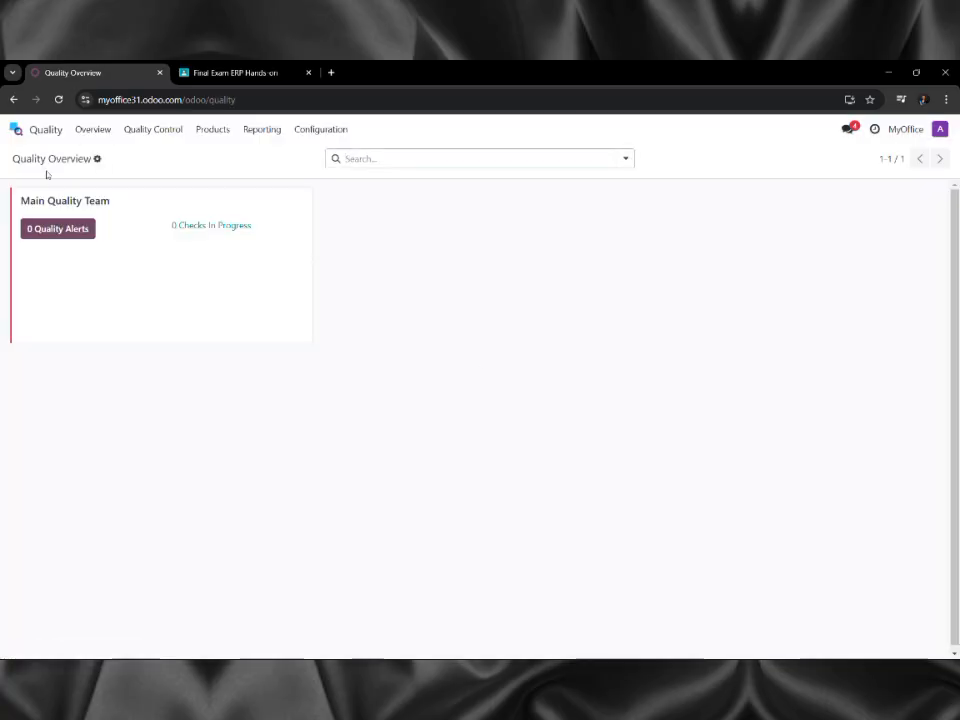
left_click(152, 131)
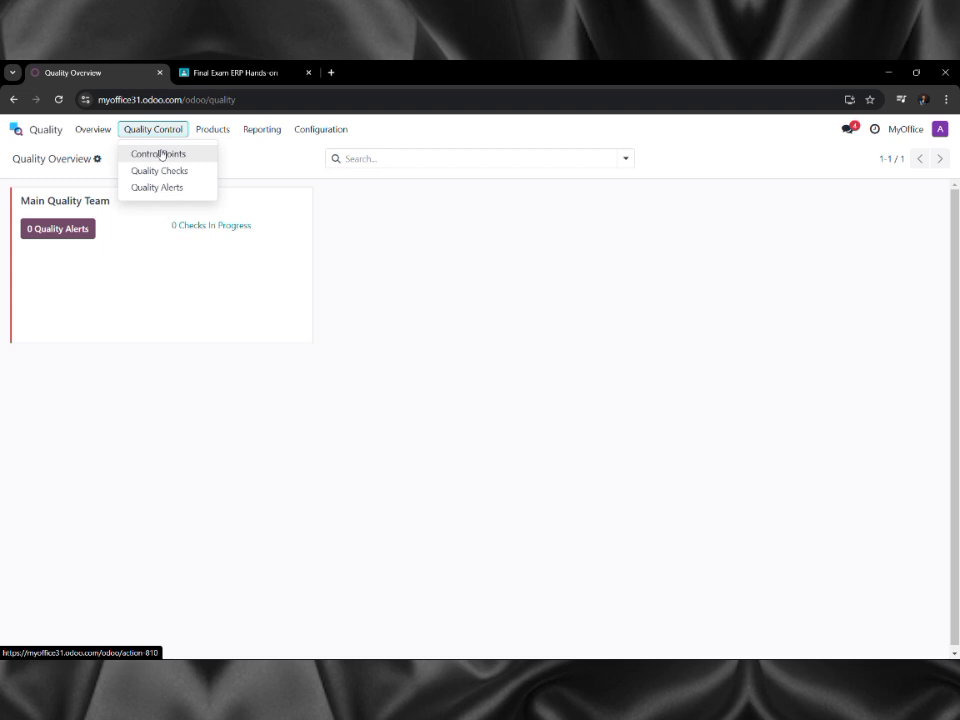
left_click(161, 155)
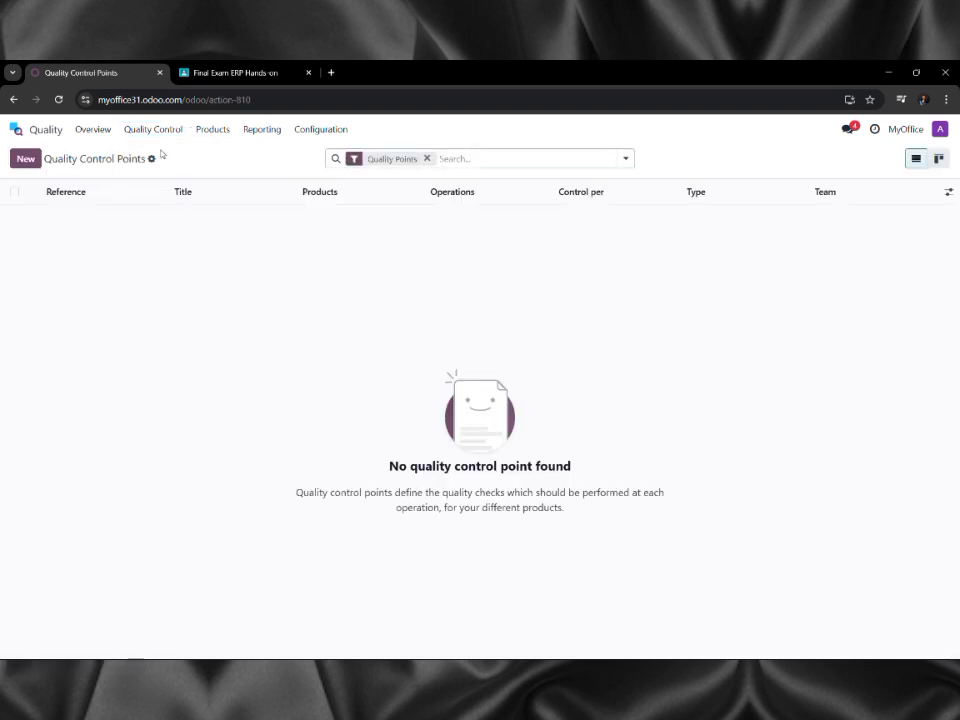
left_click(26, 159)
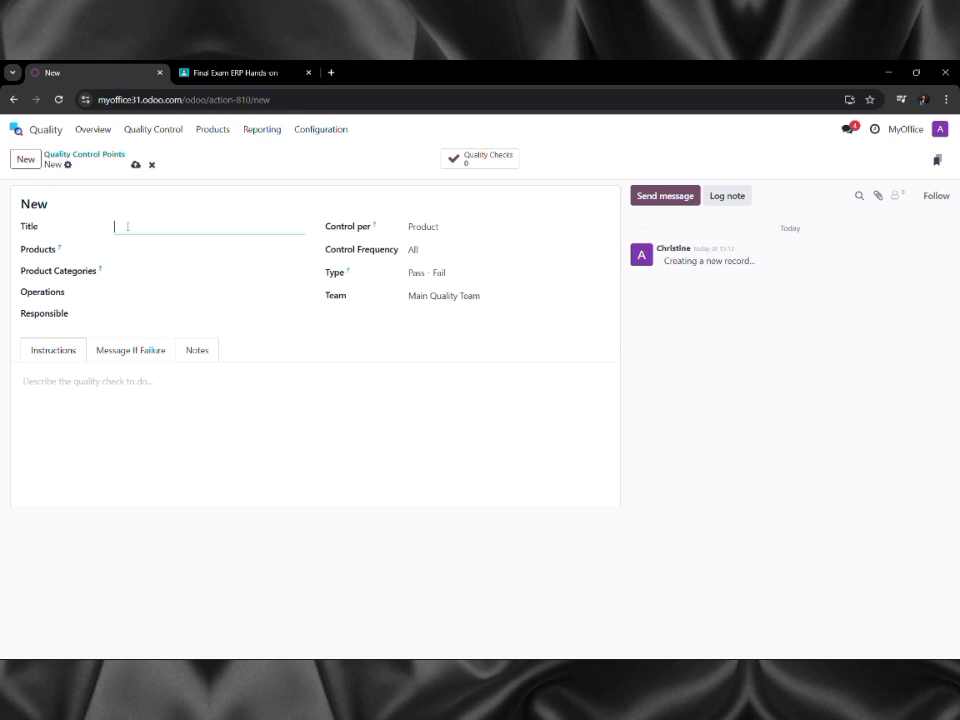
Name the control point 'Torque Setting' and set its product to Table.
type("Torque Setting")
key("Tab")
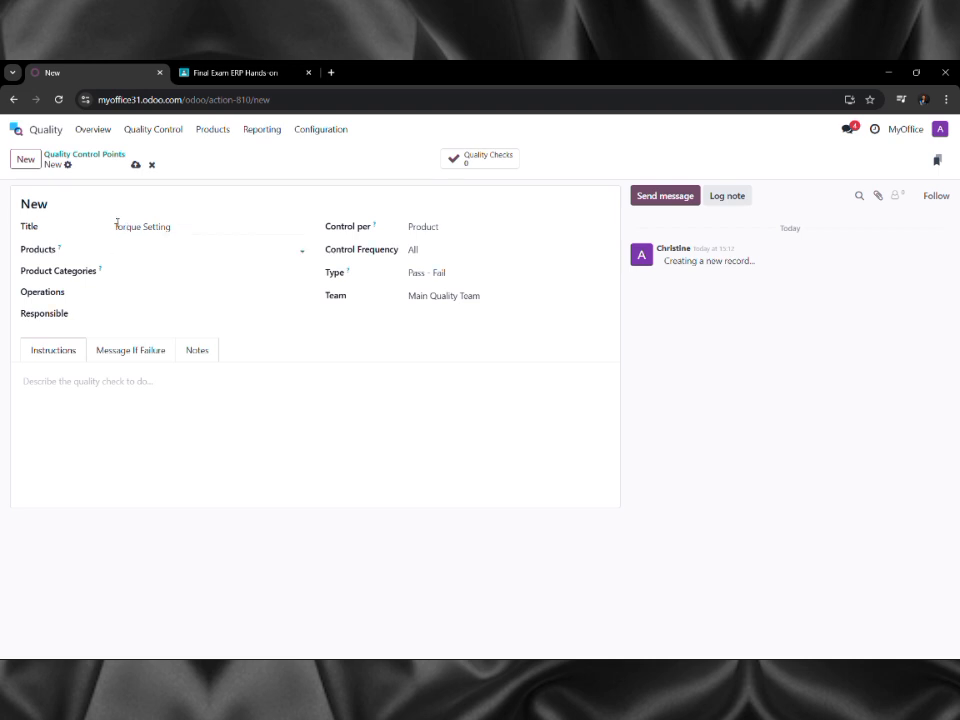
type("Tobbe")
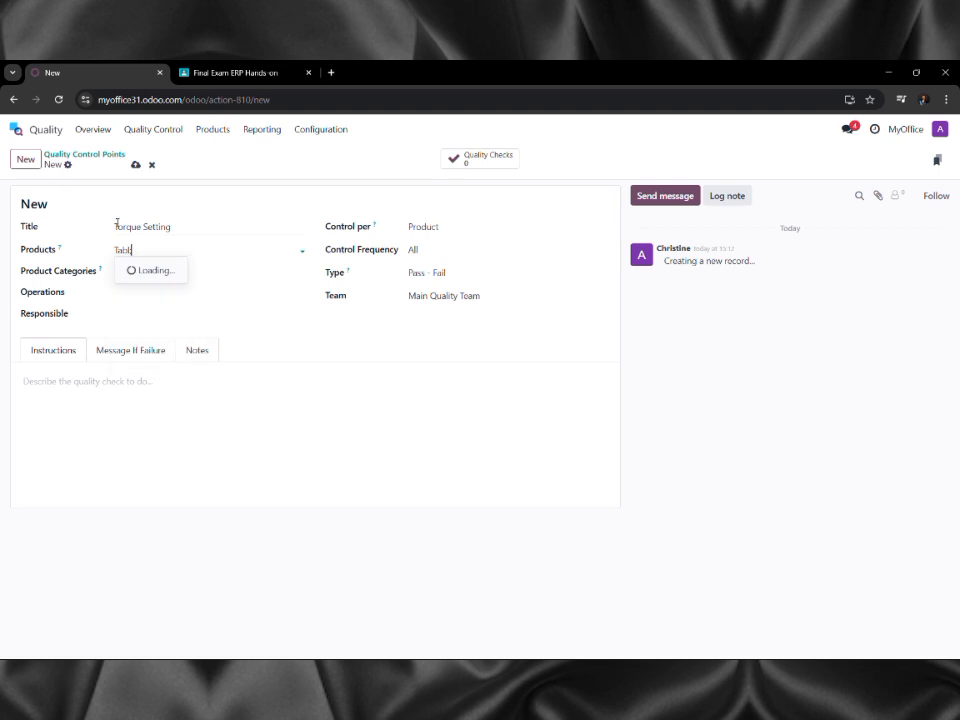
key("BackSpace")
key("BackSpace")
type("le")
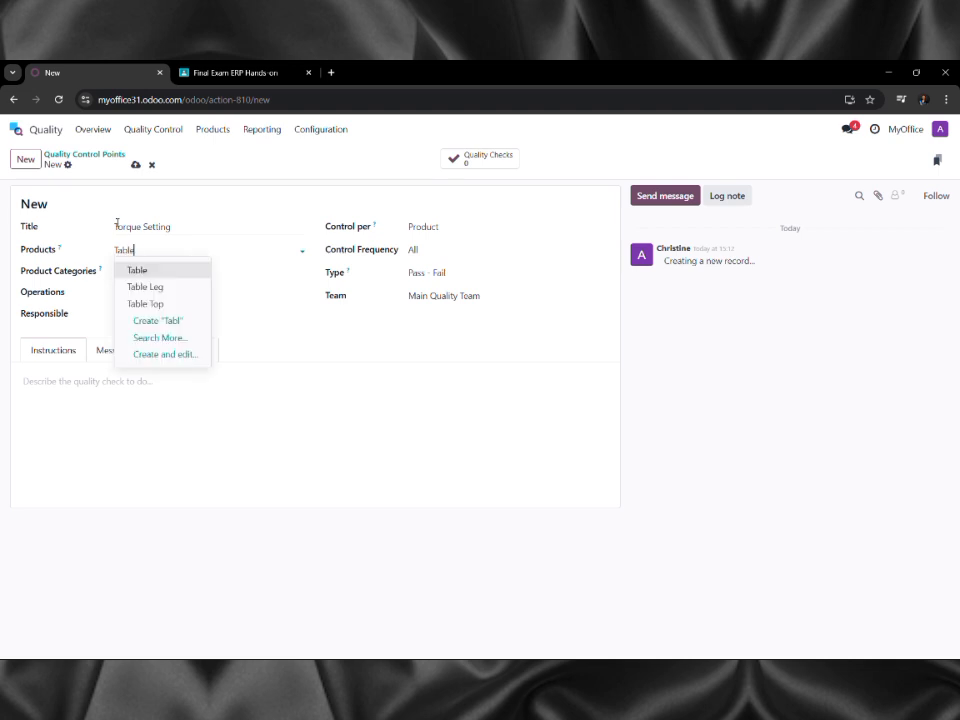
key("Return")
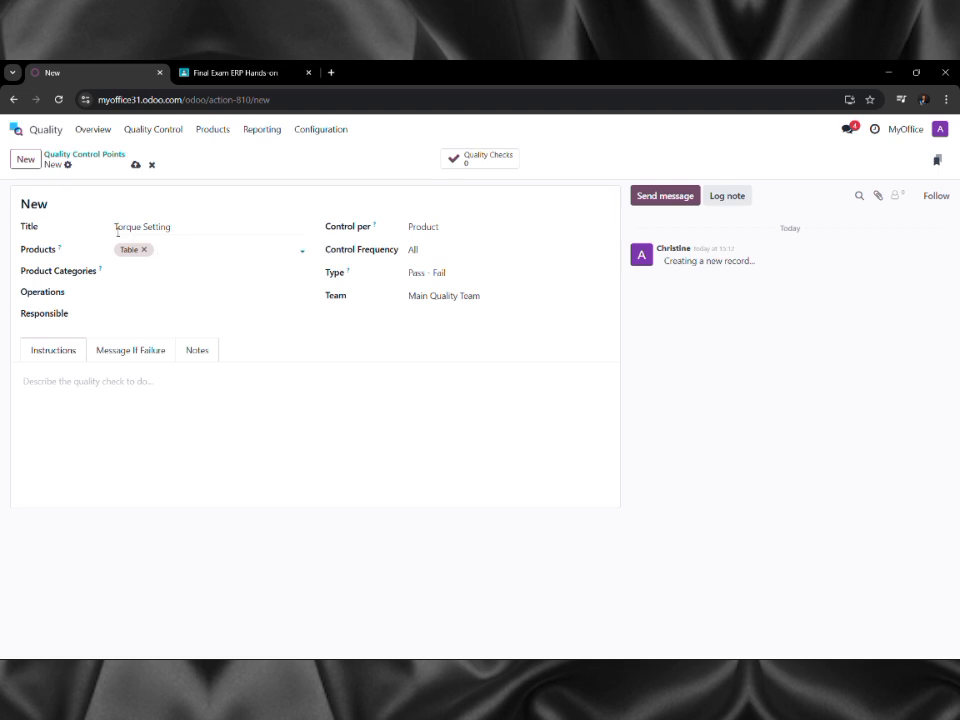
Apply it to MyOffice: Manufacturing, Assembly operation, assign the responsible user, and set worksheet page 3.
left_click(129, 266)
left_click(112, 294)
left_click(167, 294)
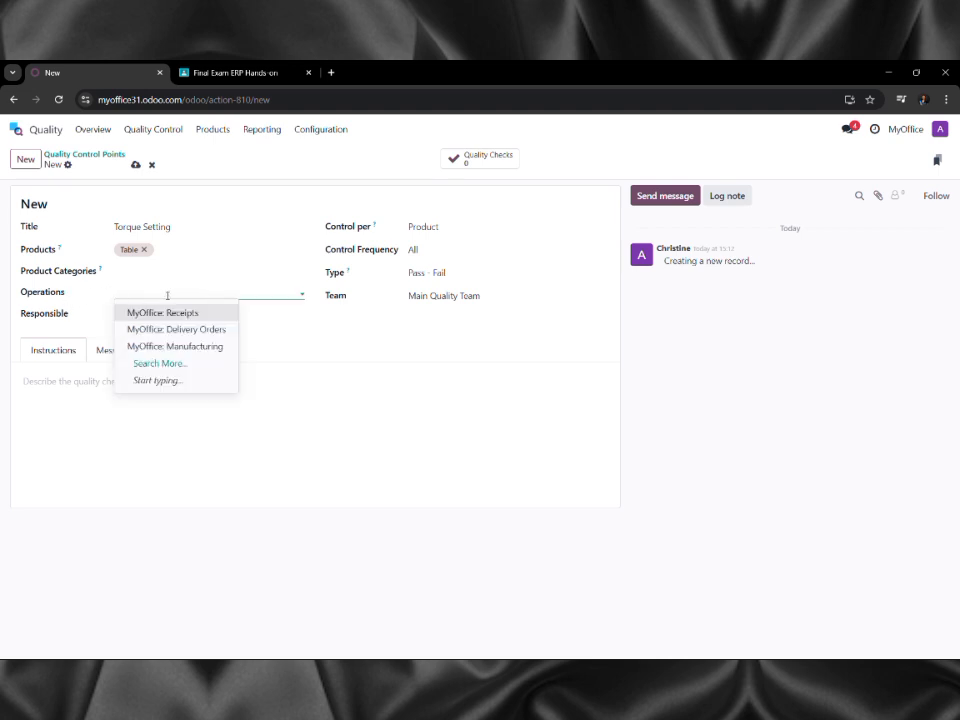
left_click(175, 346)
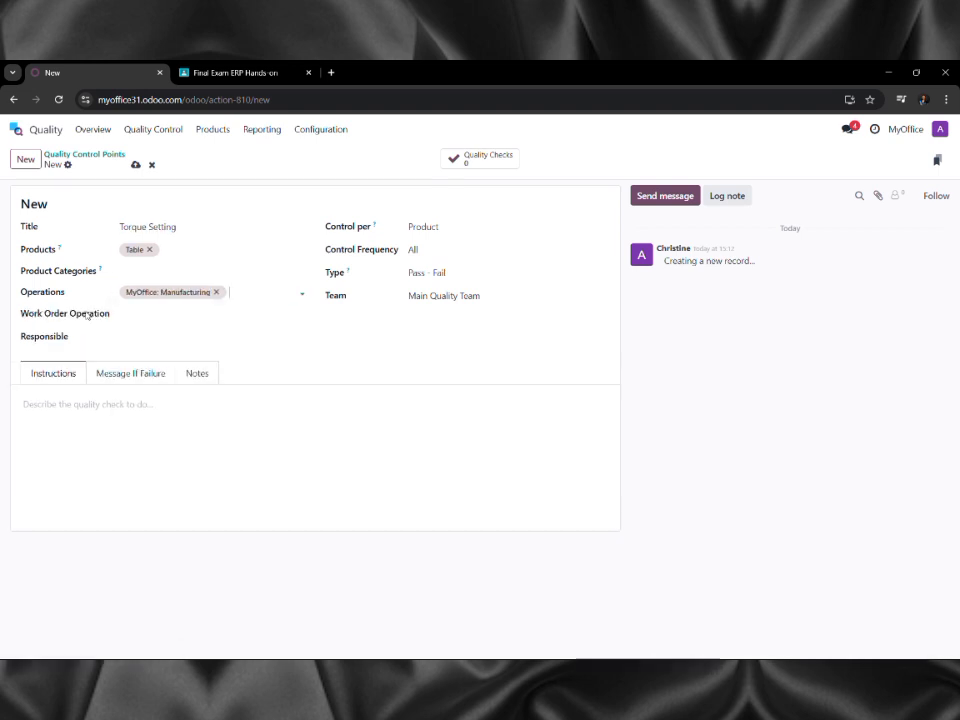
left_click(127, 315)
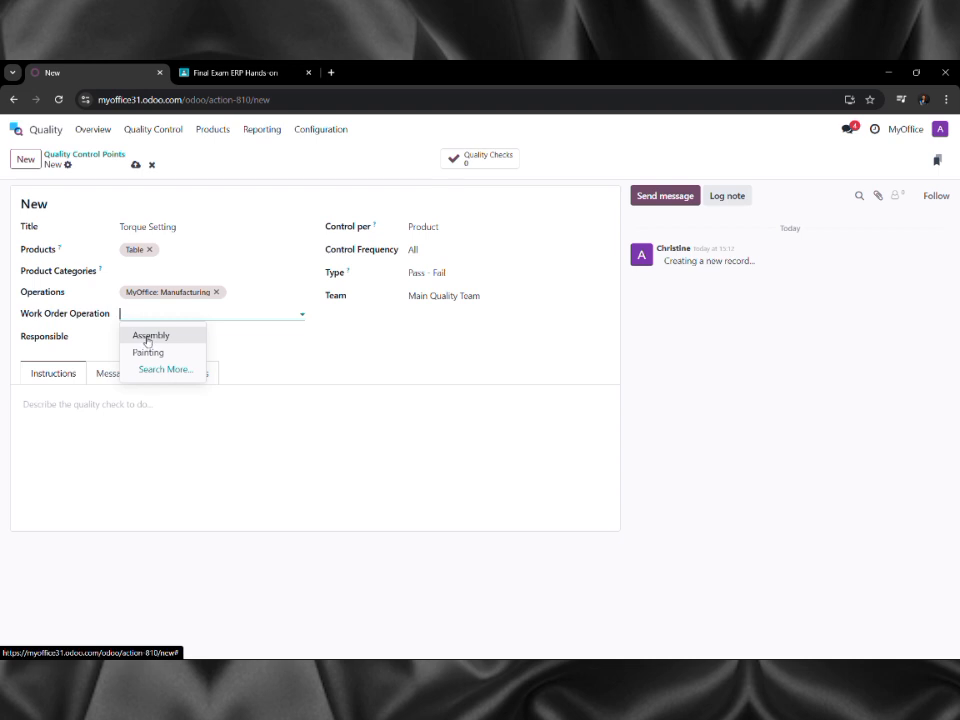
left_click(146, 339)
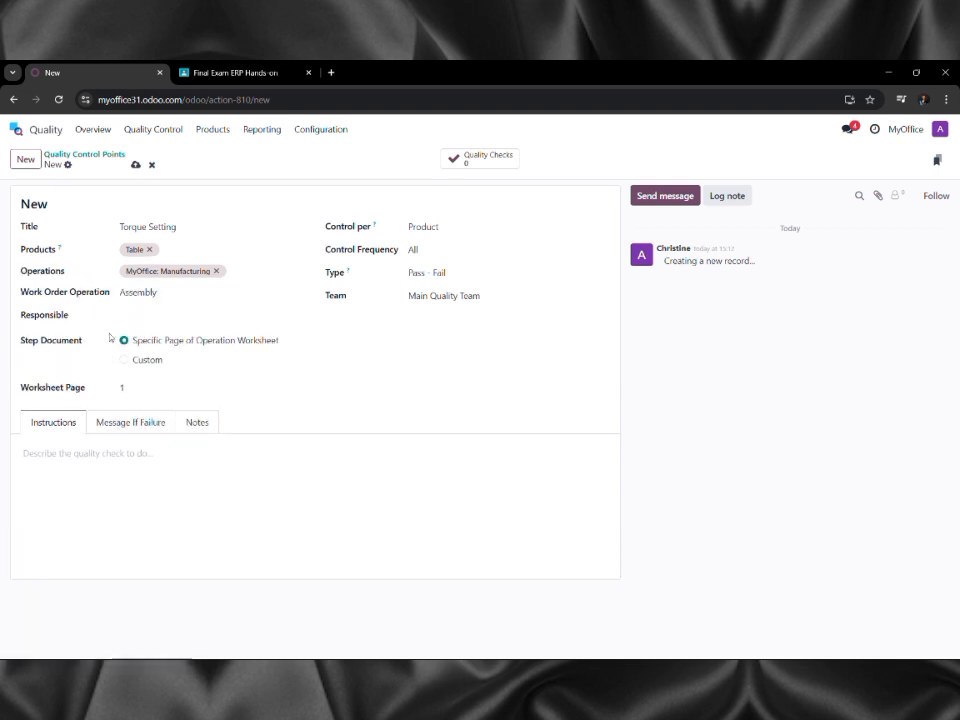
left_click(124, 315)
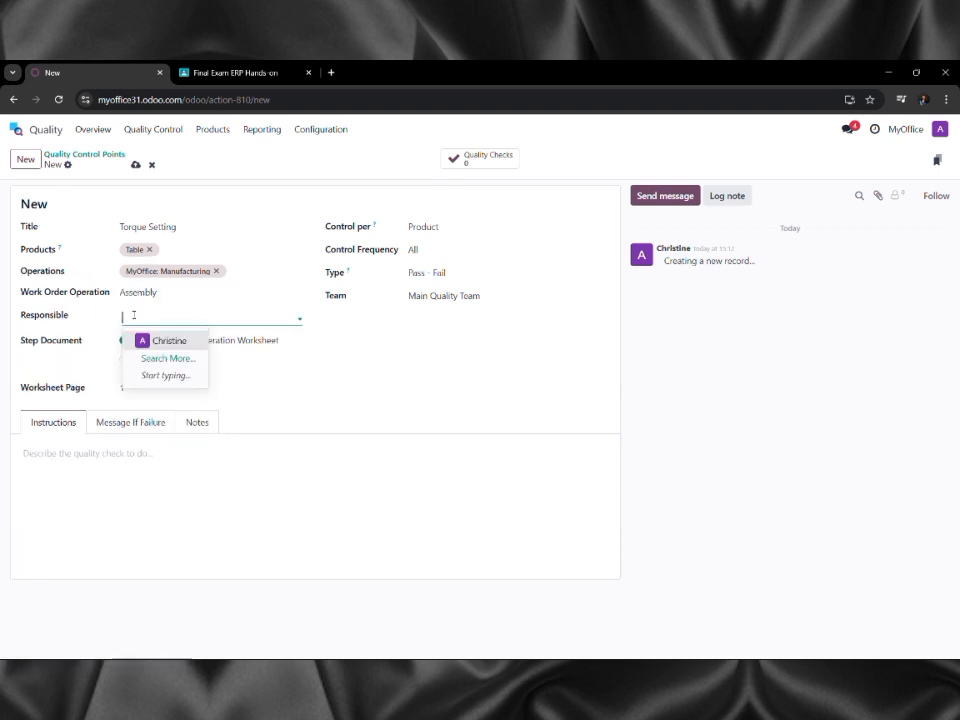
left_click(148, 341)
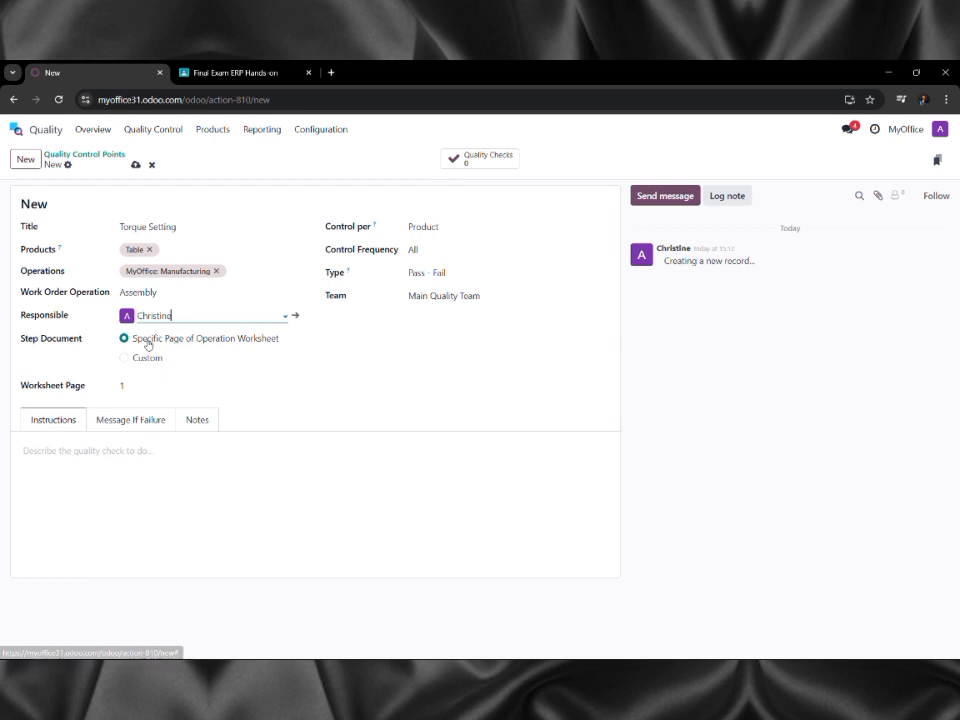
left_click(144, 389)
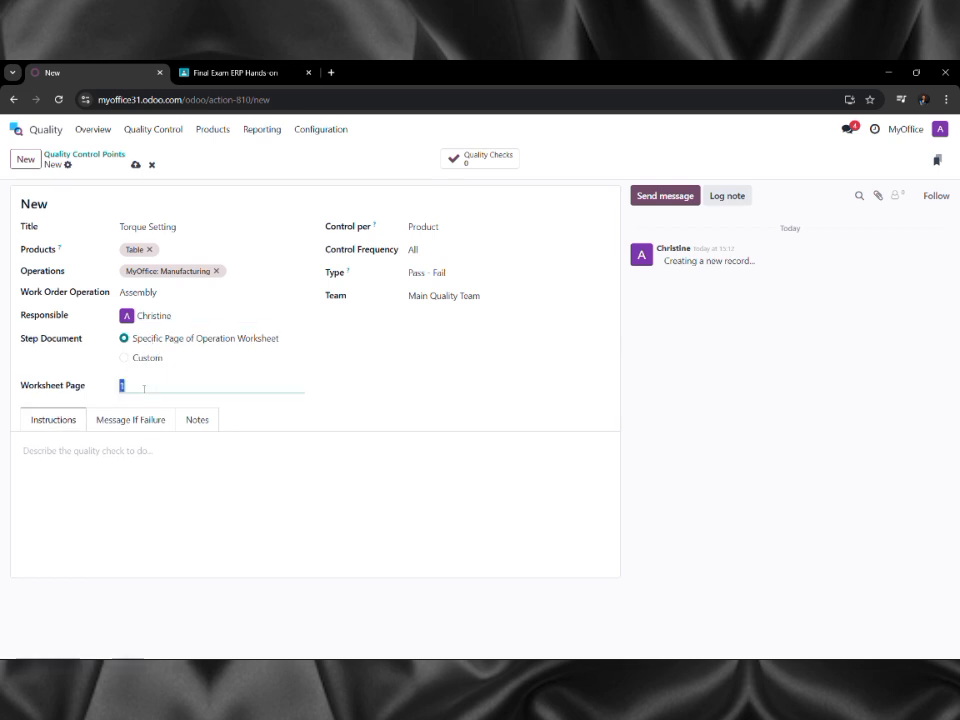
type("3")
Make it a Measure check with norm 13 nm and tolerance 11.00–15.00, then save.
left_click(455, 273)
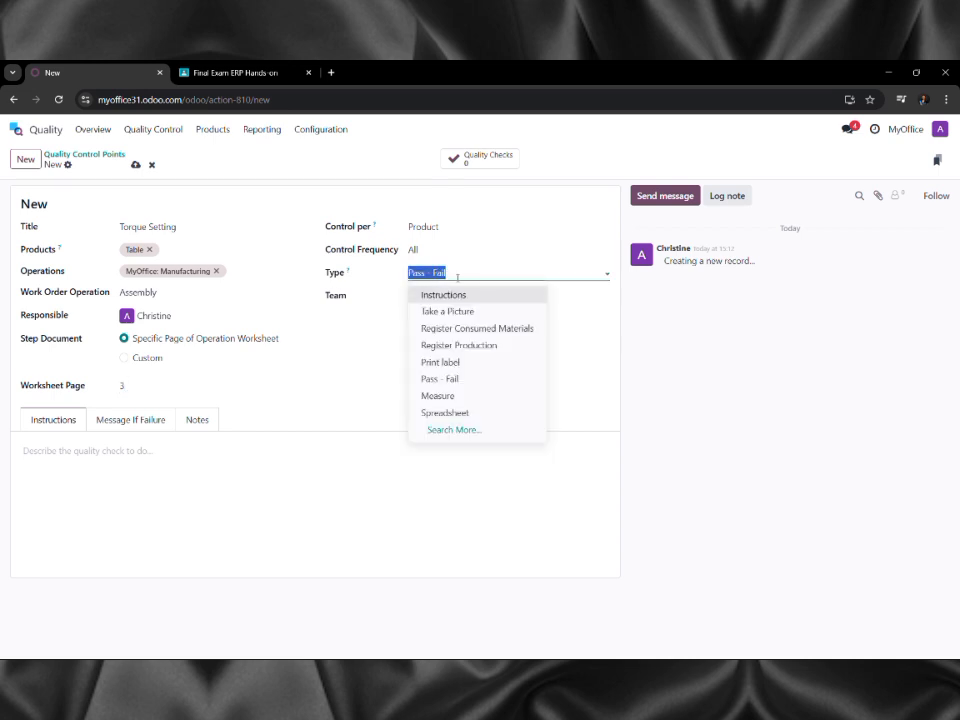
left_click(463, 398)
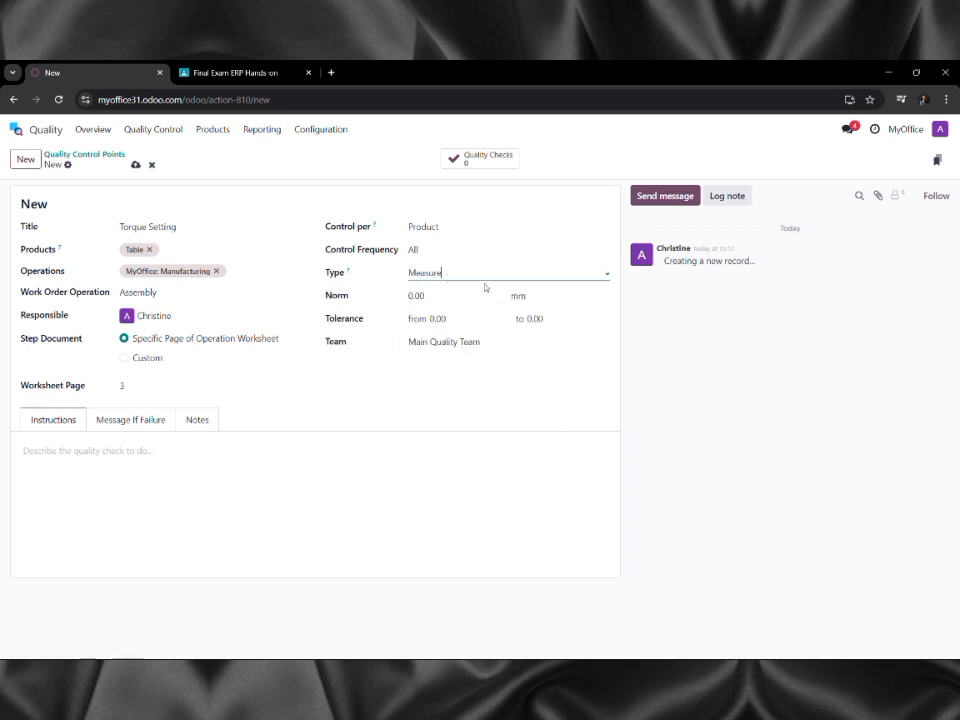
left_click(446, 295)
type("13")
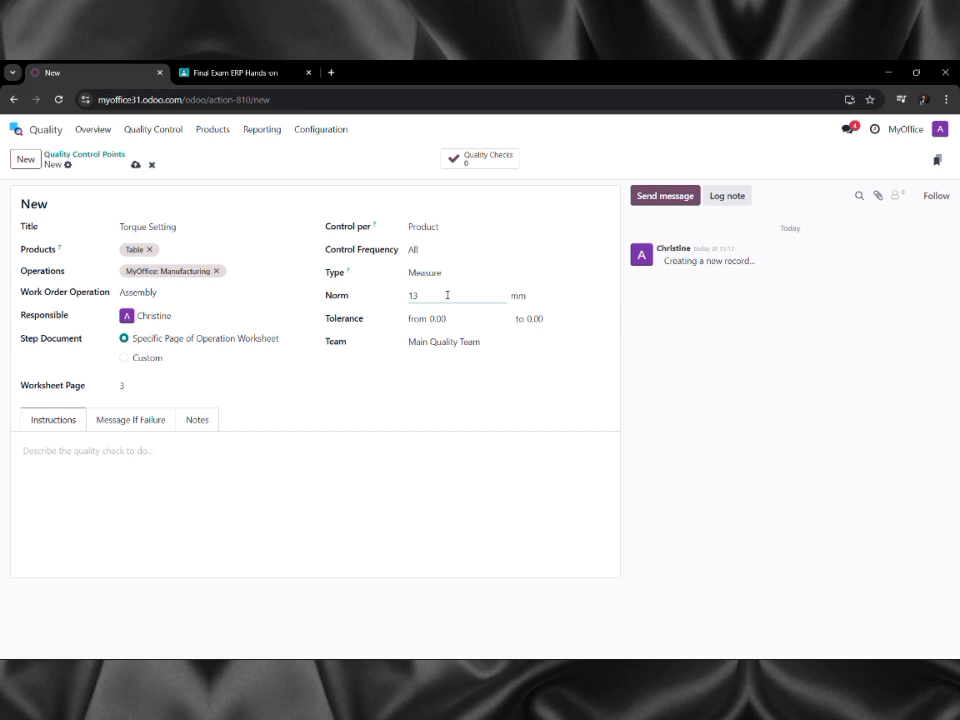
left_click(553, 296)
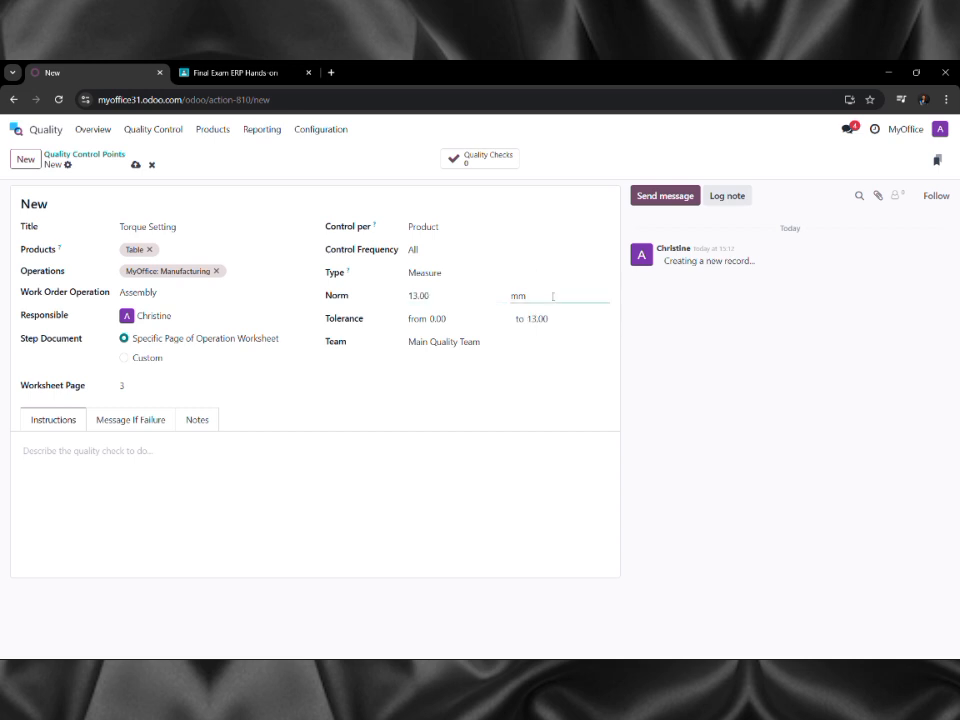
key("BackSpace")
key("BackSpace")
type("nm")
left_click(451, 320)
type("11")
key("Tab")
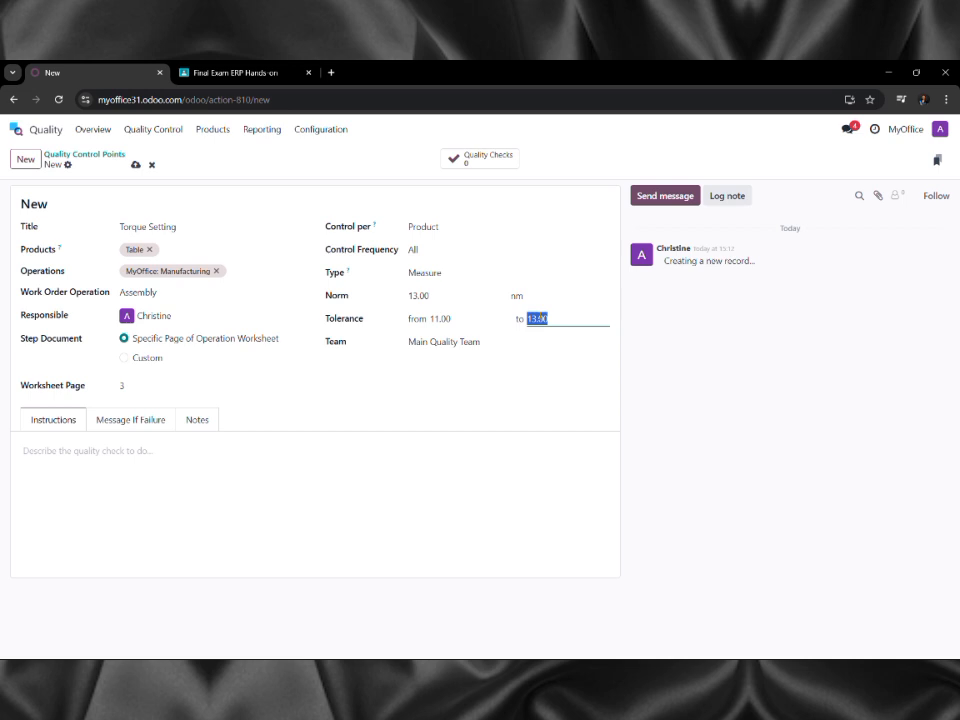
type("15.00")
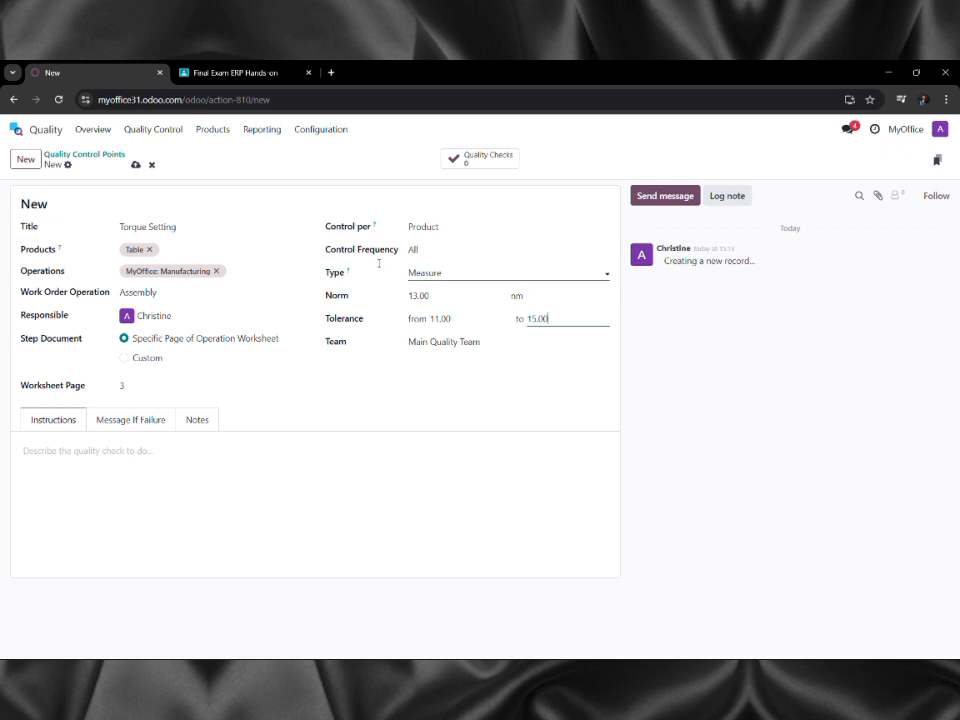
left_click(135, 165)
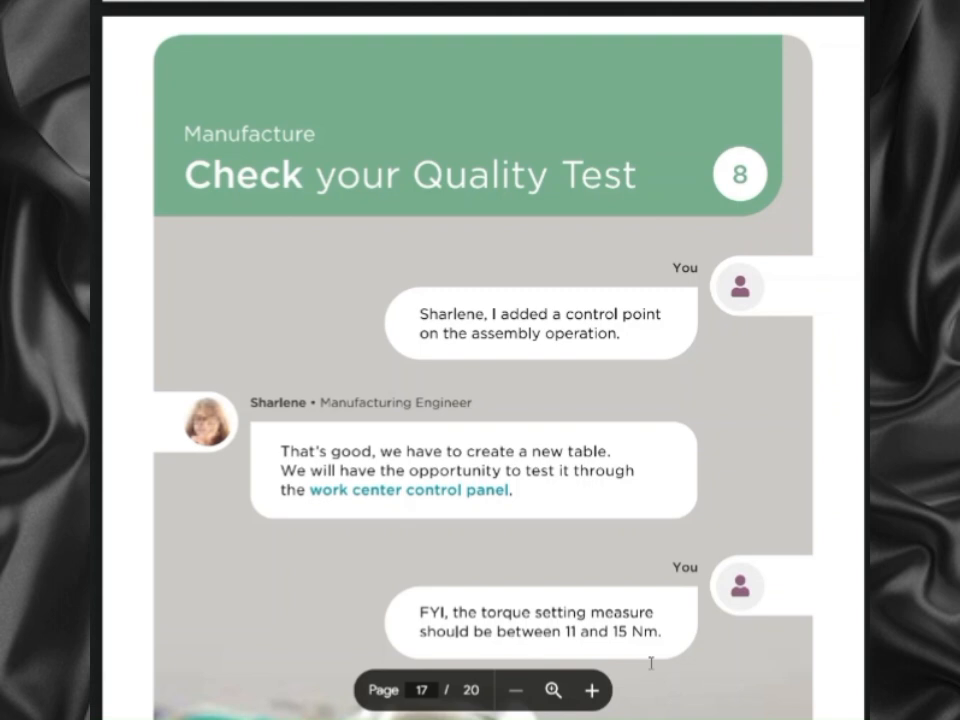
Scroll guide page 17 to read the 11–15 Nm torque range for the quality test.
scroll(651, 663, "down", 2)
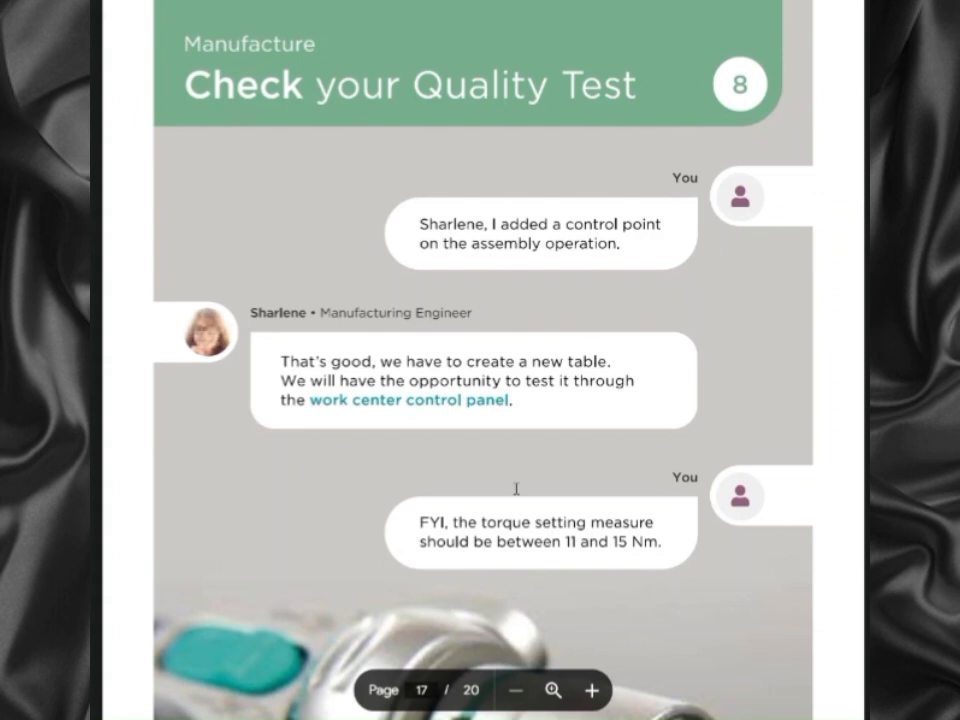
scroll(516, 491, "down", 3)
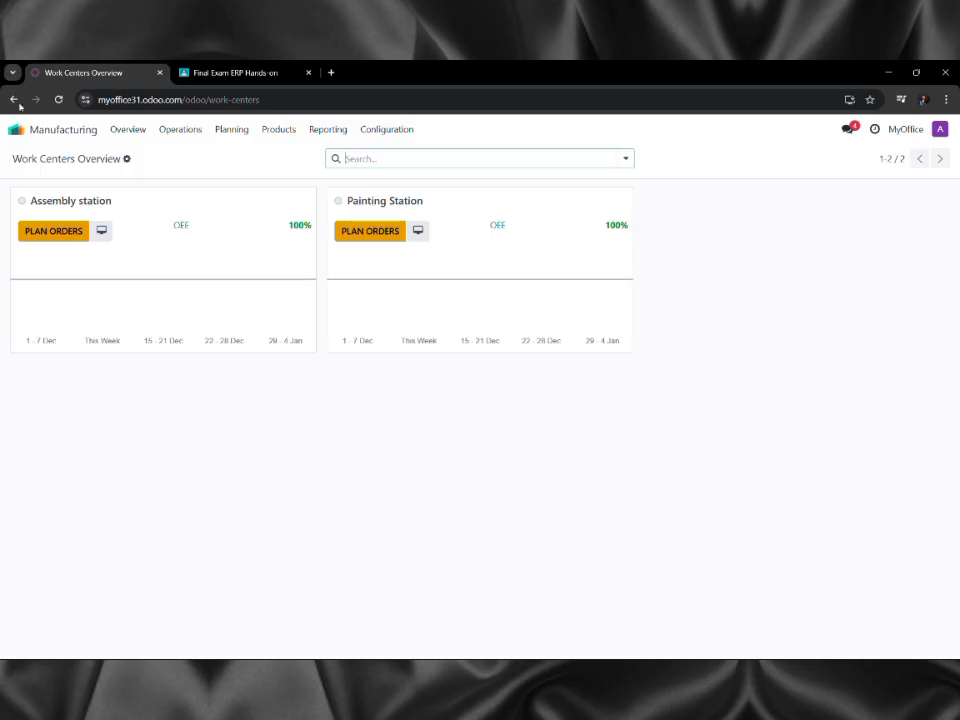
Create a manufacturing order for one Table, then confirm, plan and start it.
left_click(182, 132)
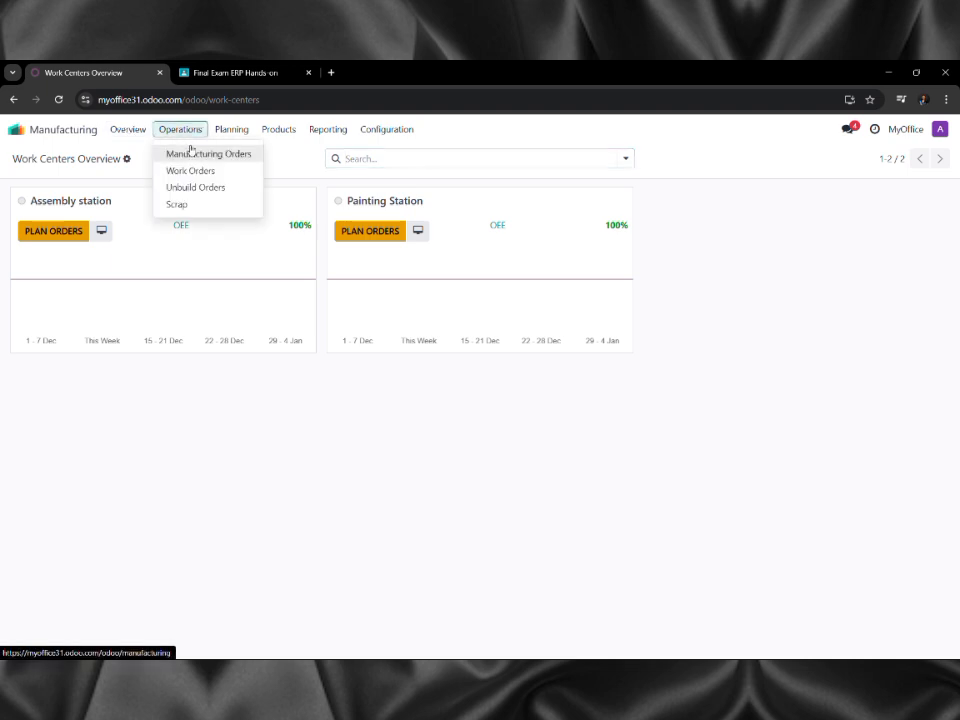
left_click(191, 152)
left_click(26, 159)
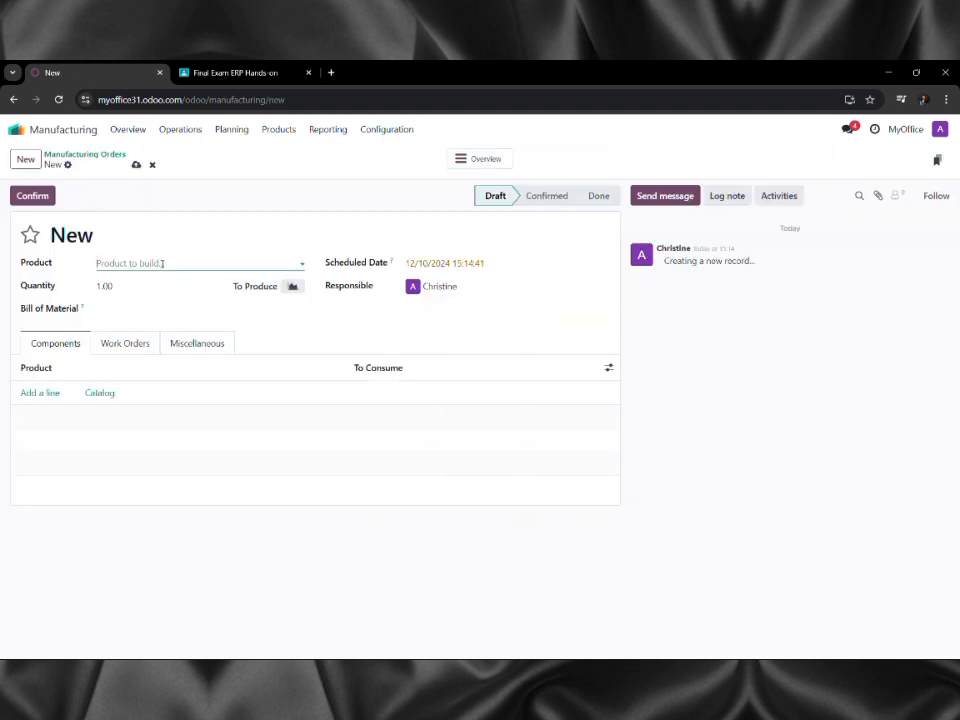
left_click(160, 262)
type("table")
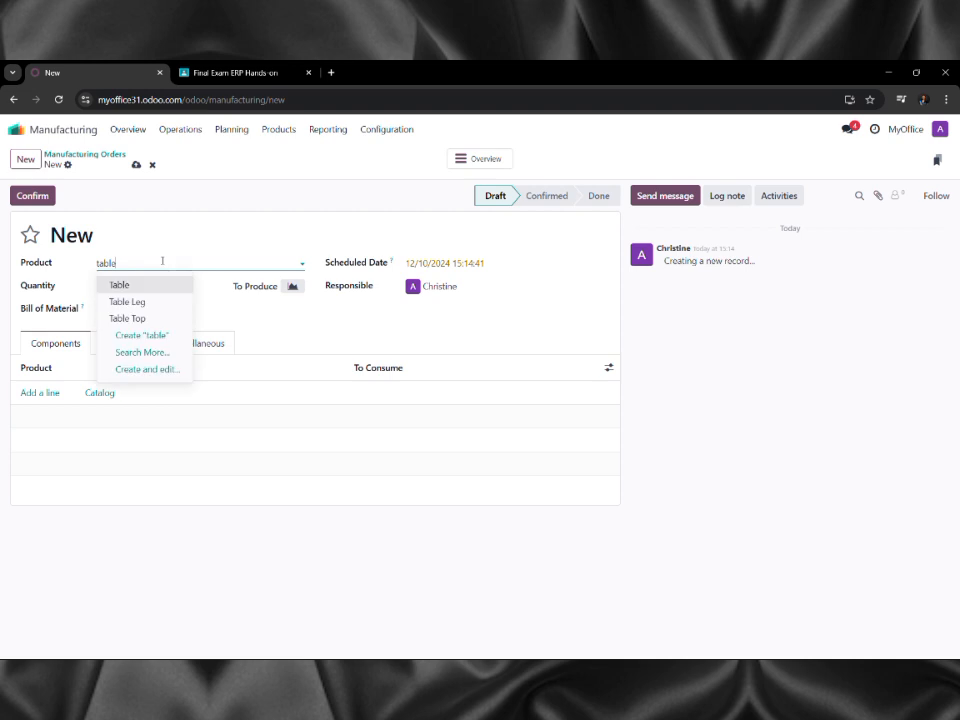
left_click(169, 285)
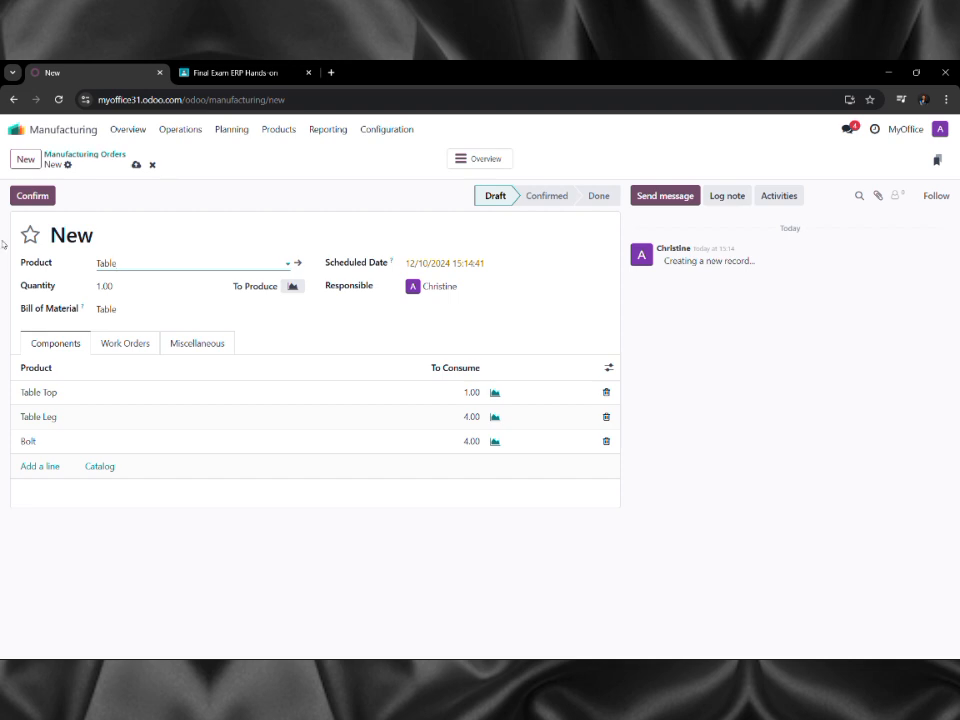
left_click(29, 198)
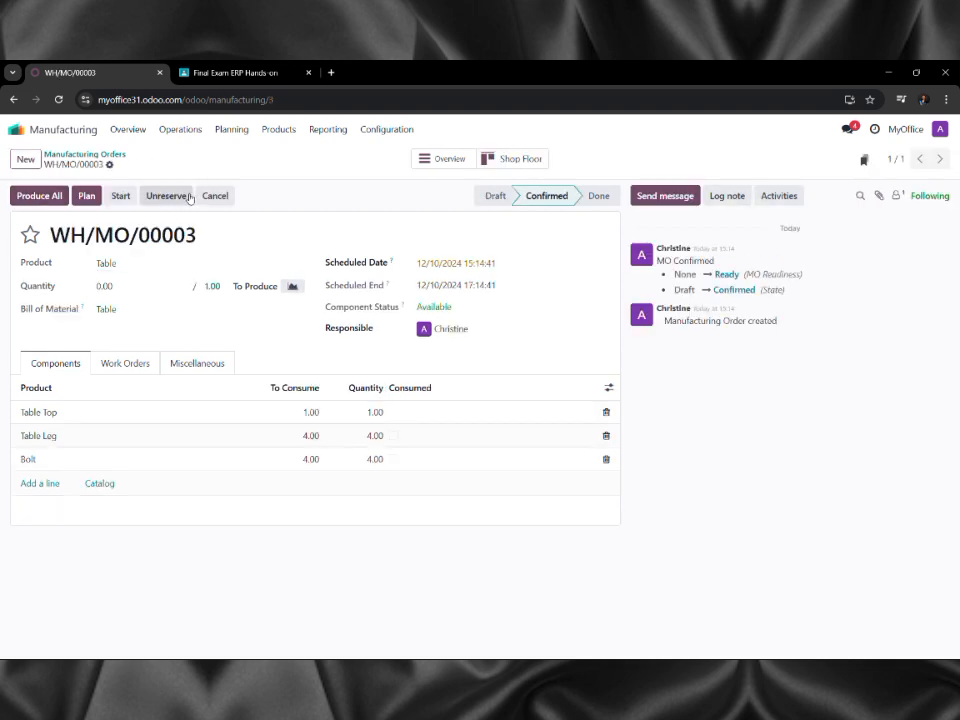
left_click(89, 196)
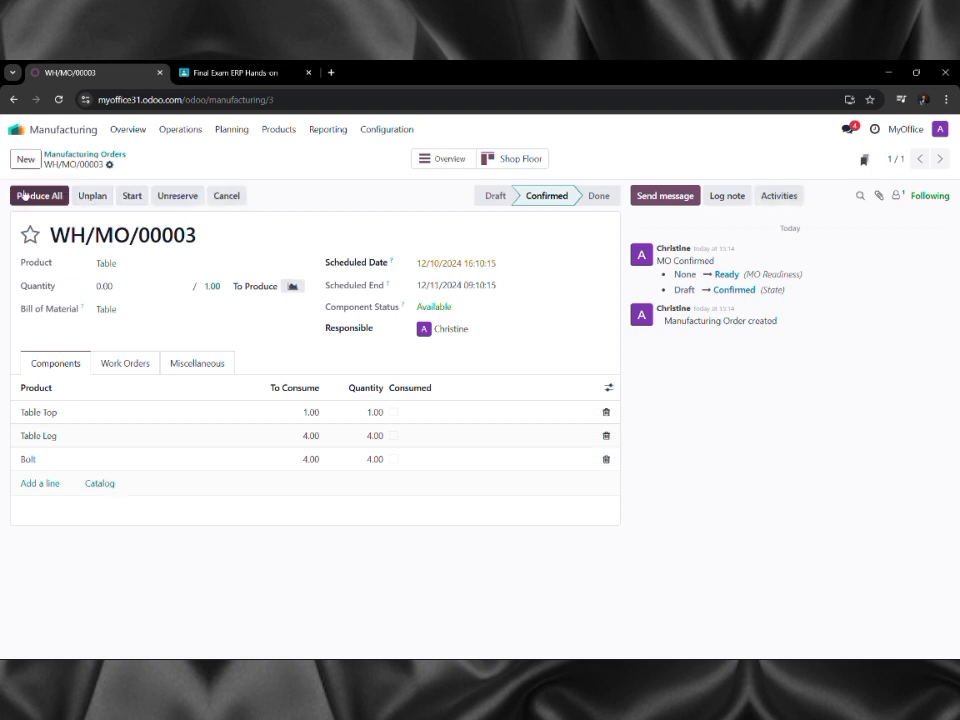
left_click(133, 196)
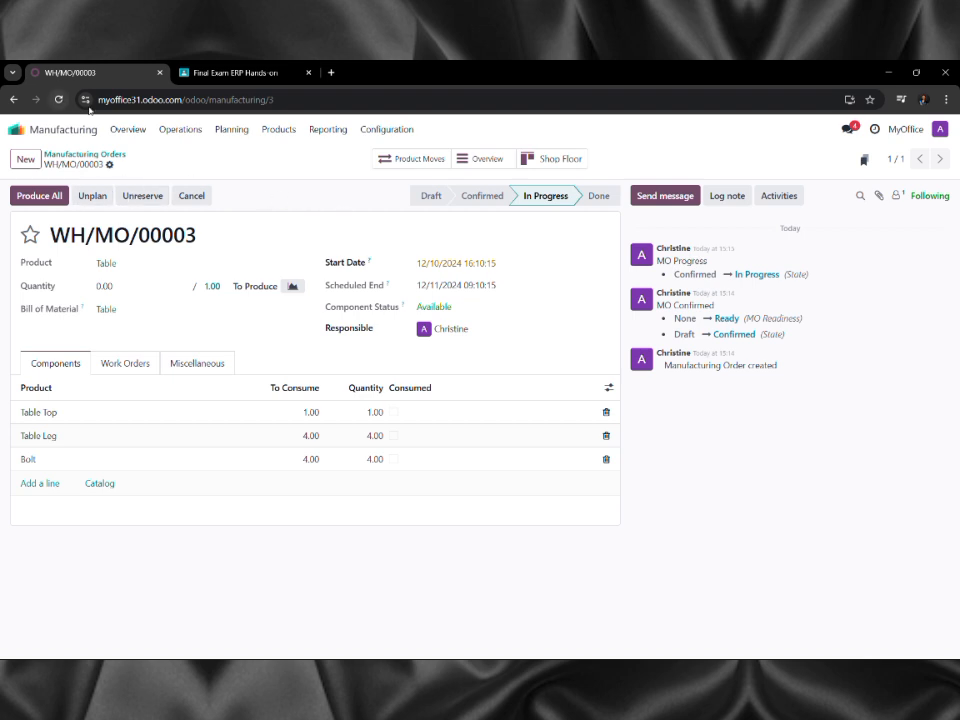
left_click(179, 139)
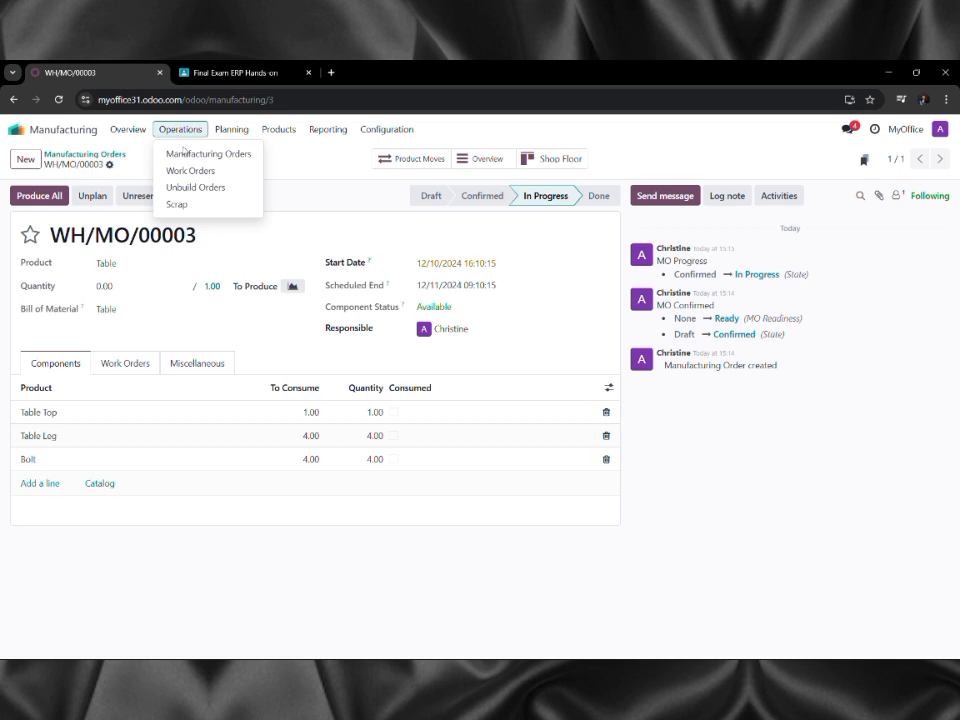
Open WH/MO/00003's Assembly work order on the Shop Floor at the Assembly station.
left_click(193, 171)
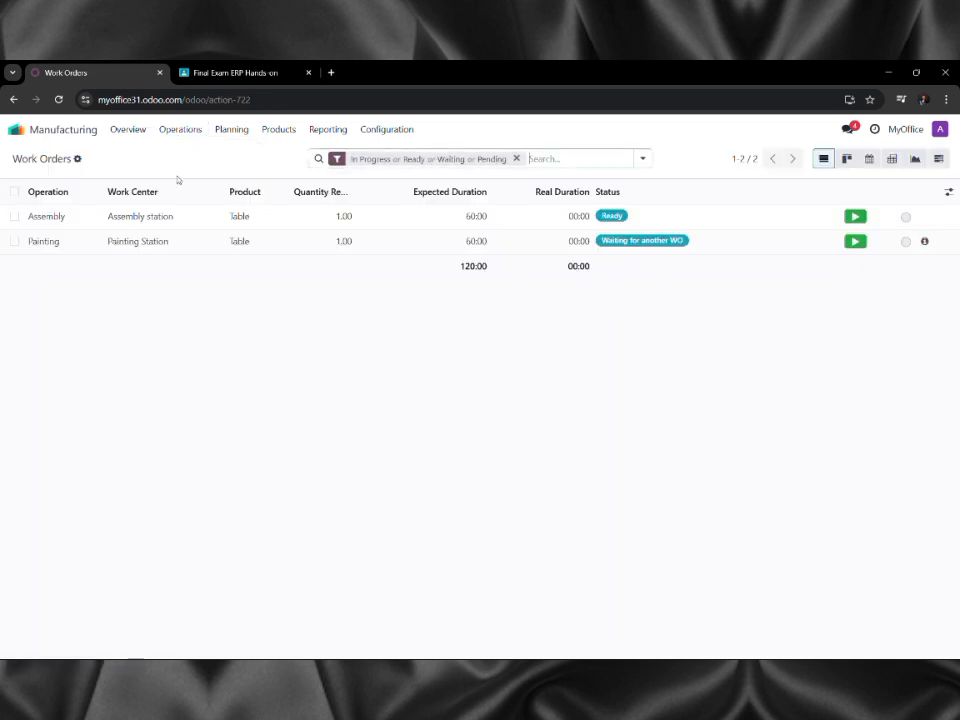
left_click(144, 217)
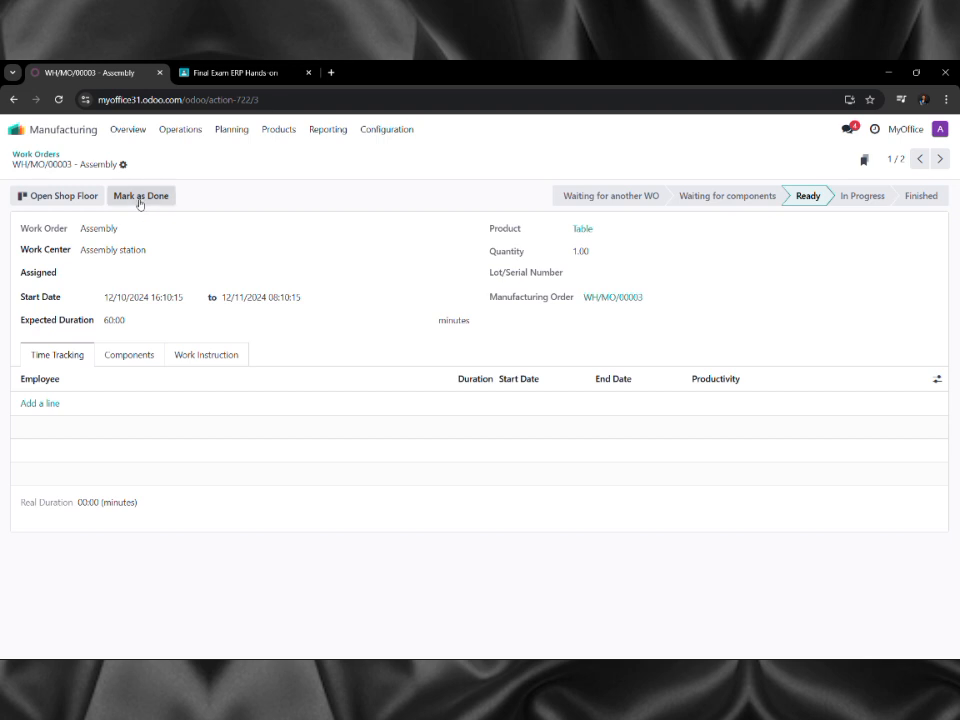
left_click(98, 197)
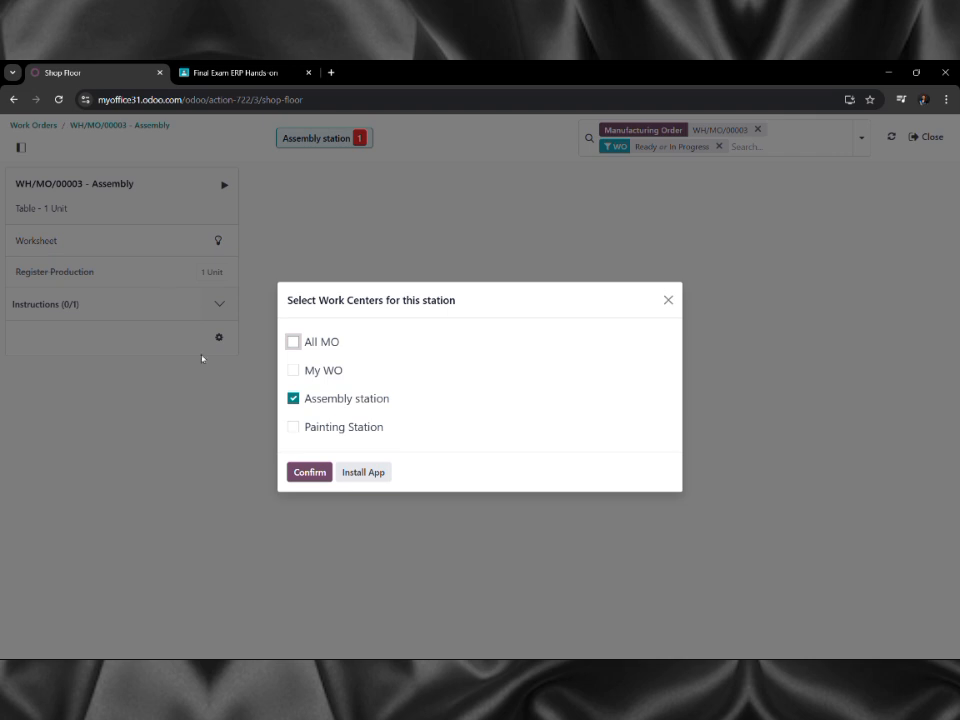
left_click(309, 471)
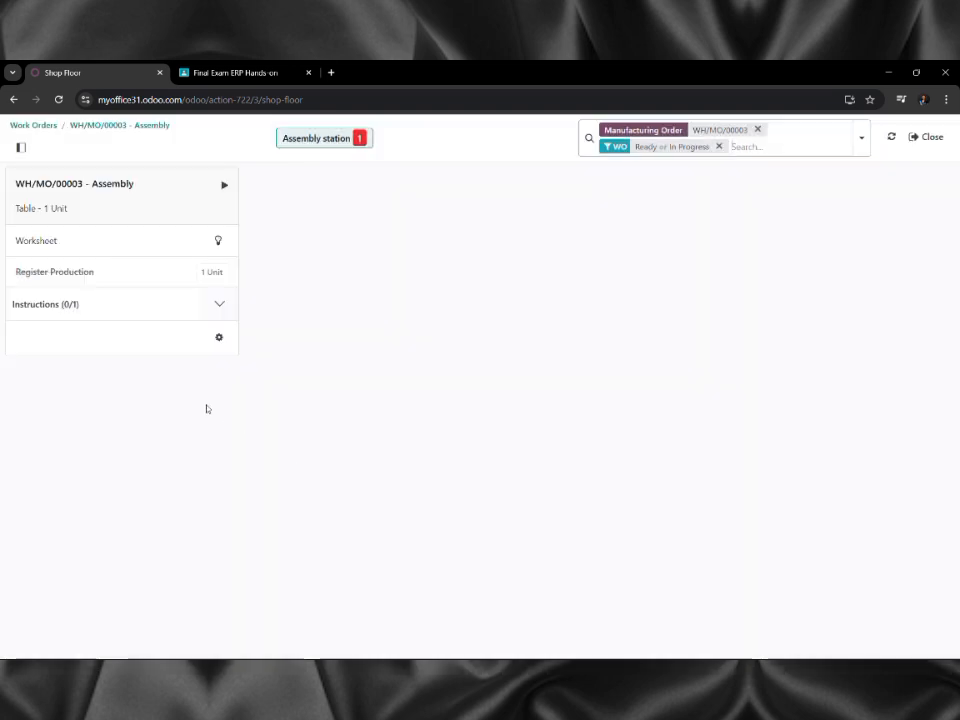
Record 14.00 nm for the Torque Setting check, validate it, and finish Assembly.
left_click(219, 304)
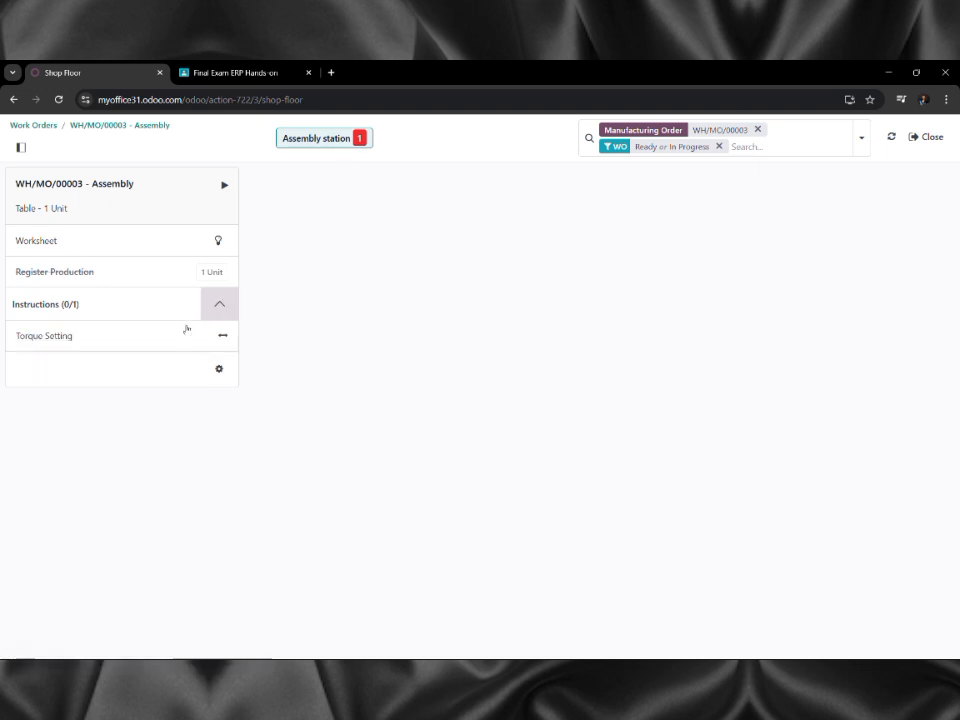
left_click(186, 330)
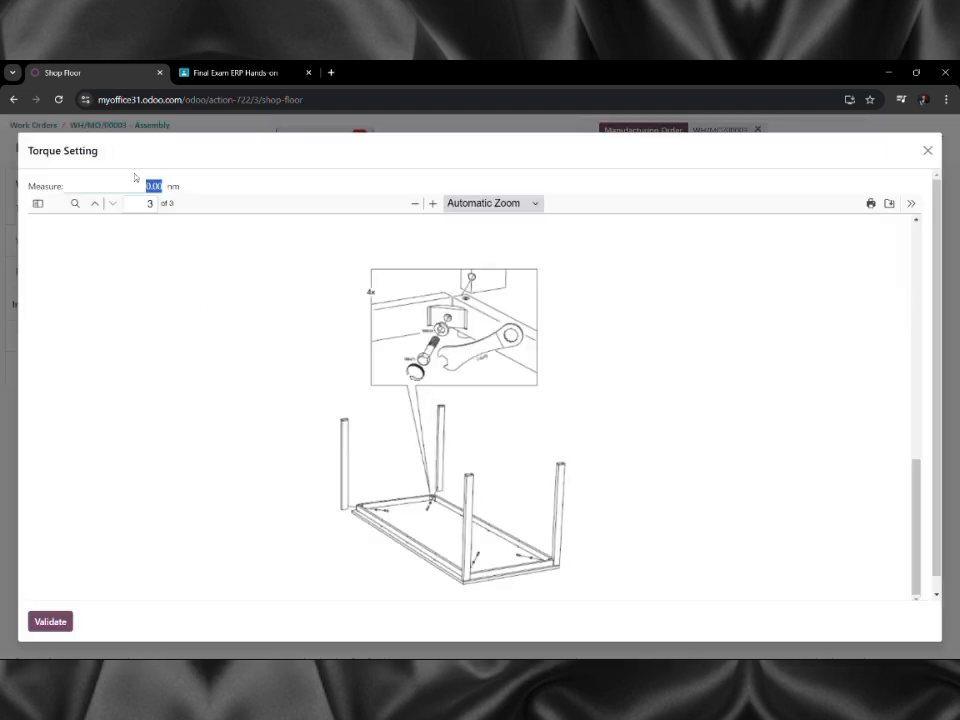
type("14.00")
left_click(37, 619)
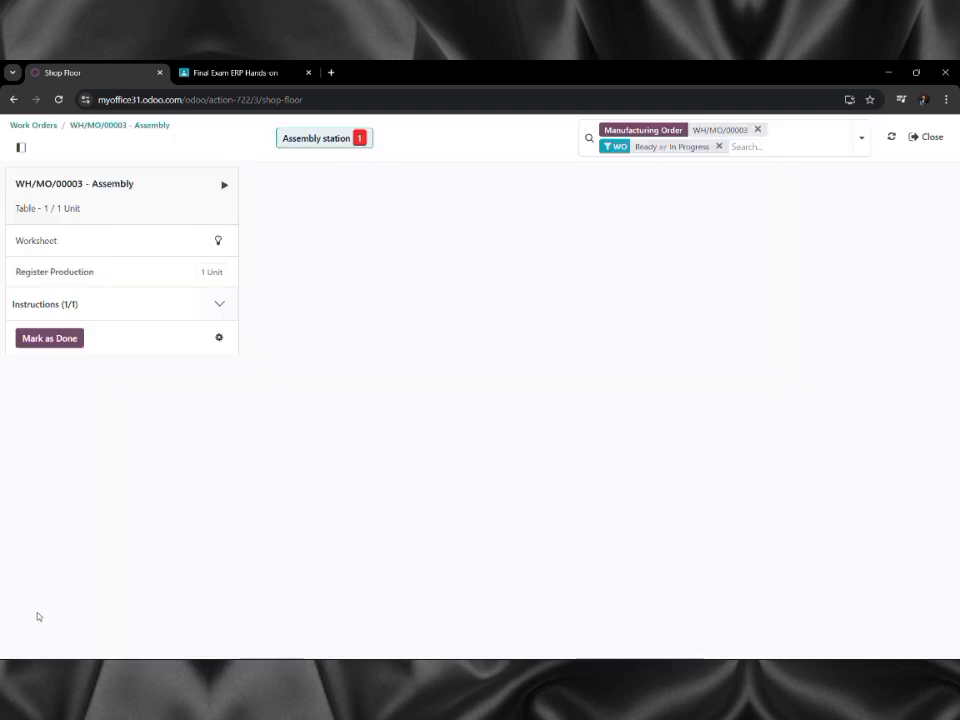
left_click(62, 340)
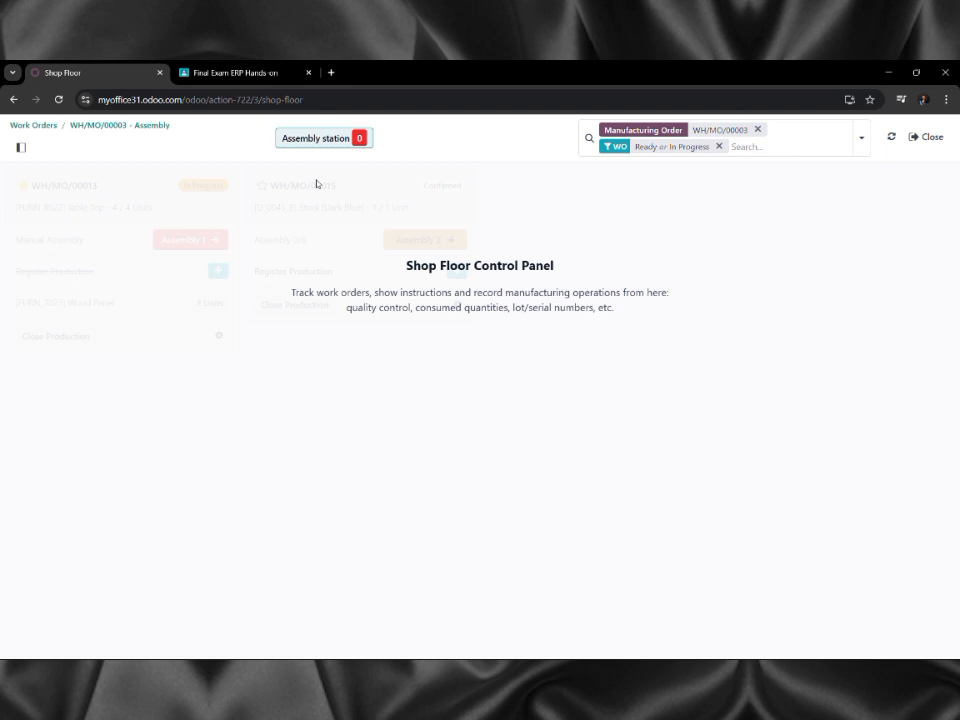
Review the Painting work order and the order lists, then return to the apps home screen.
left_click(38, 127)
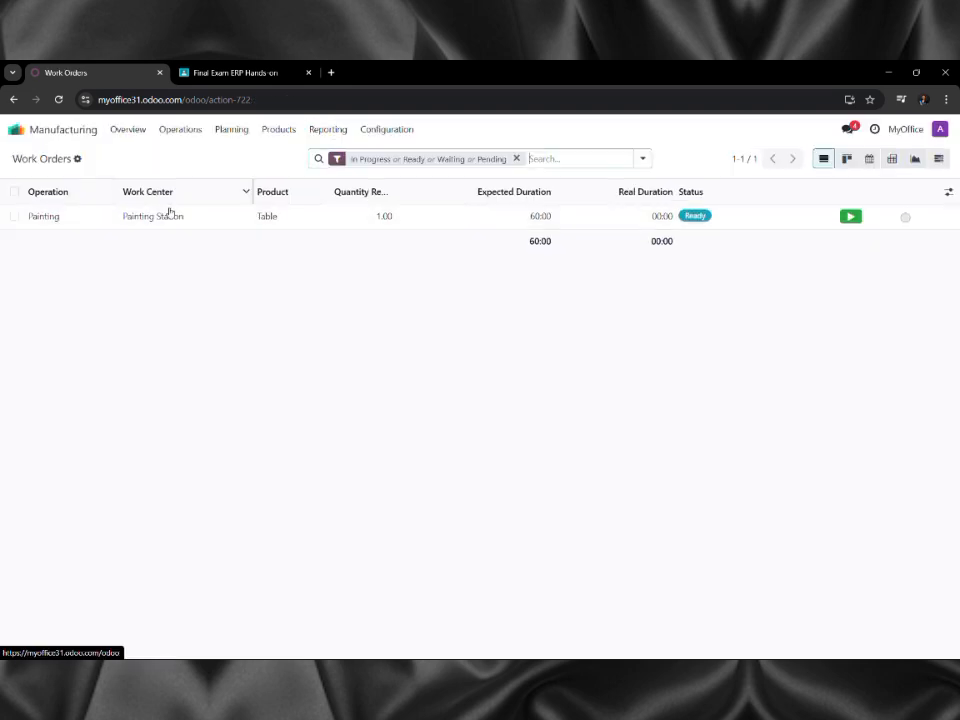
left_click(180, 219)
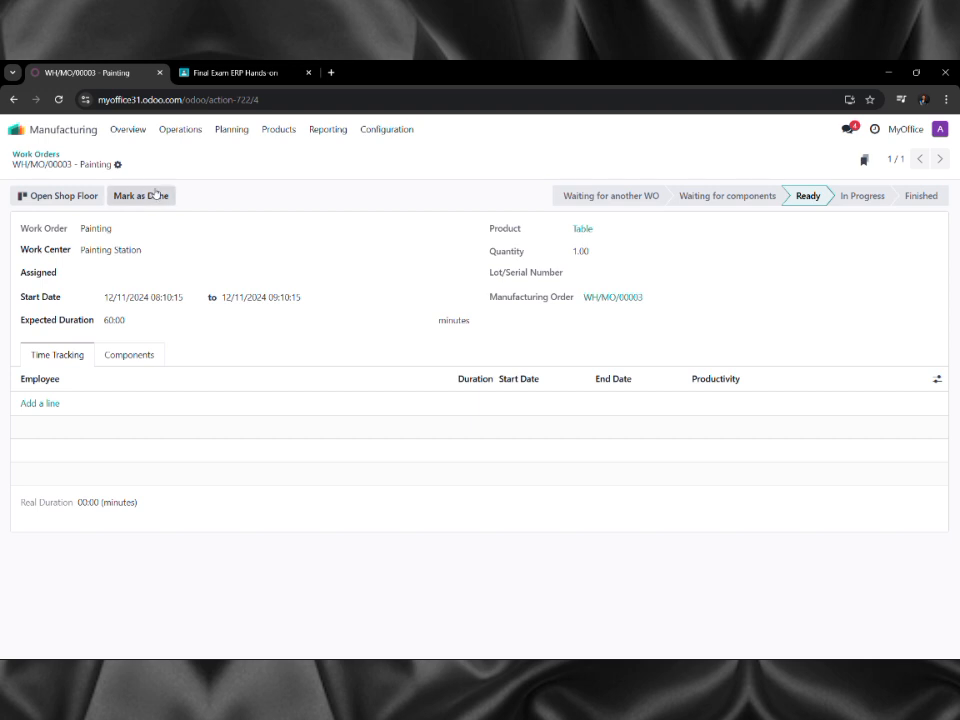
left_click(169, 129)
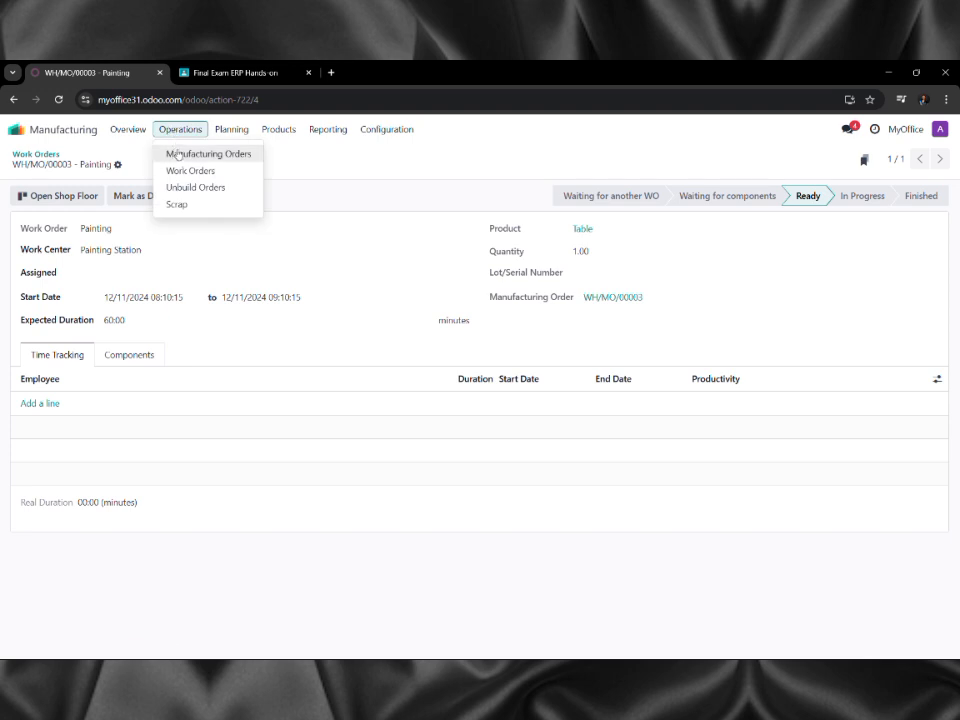
left_click(177, 154)
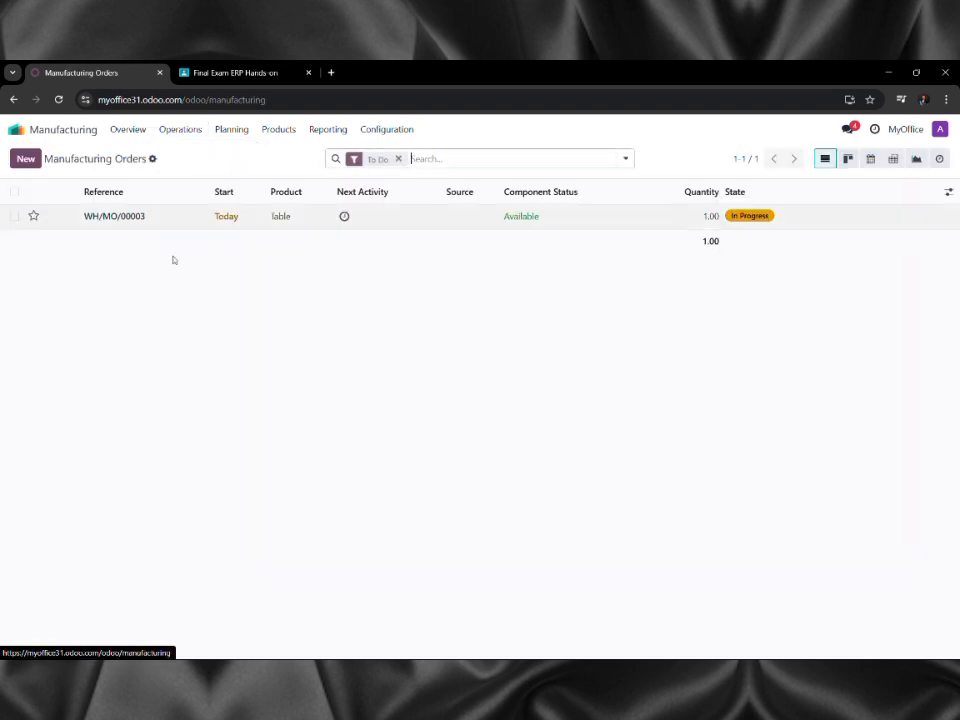
left_click(171, 134)
left_click(176, 169)
left_click(144, 217)
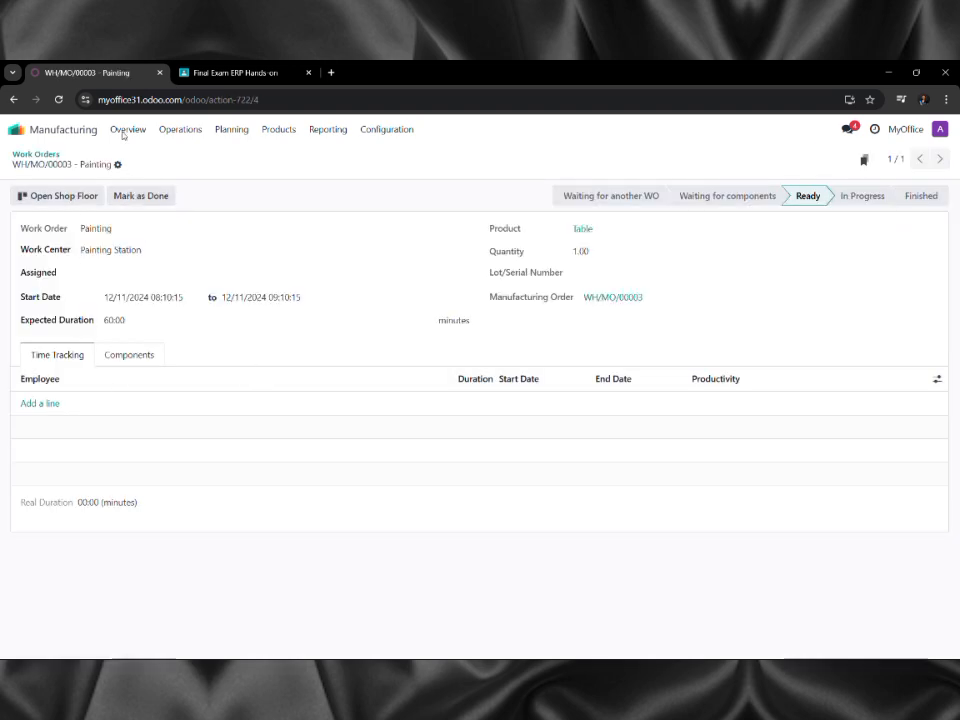
left_click(182, 138)
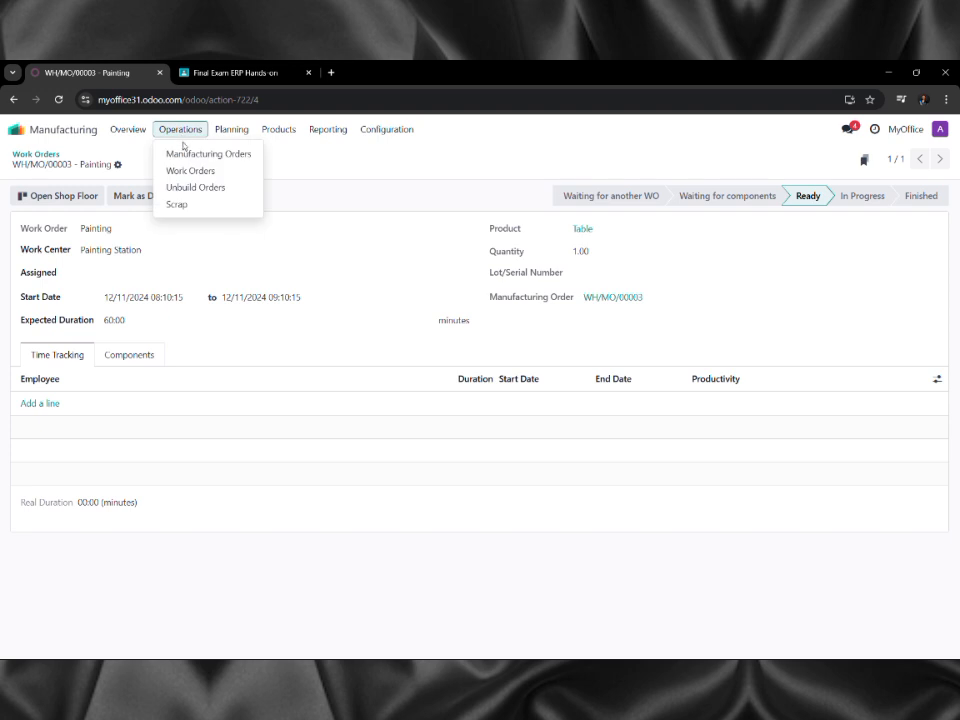
left_click(184, 137)
left_click(72, 138)
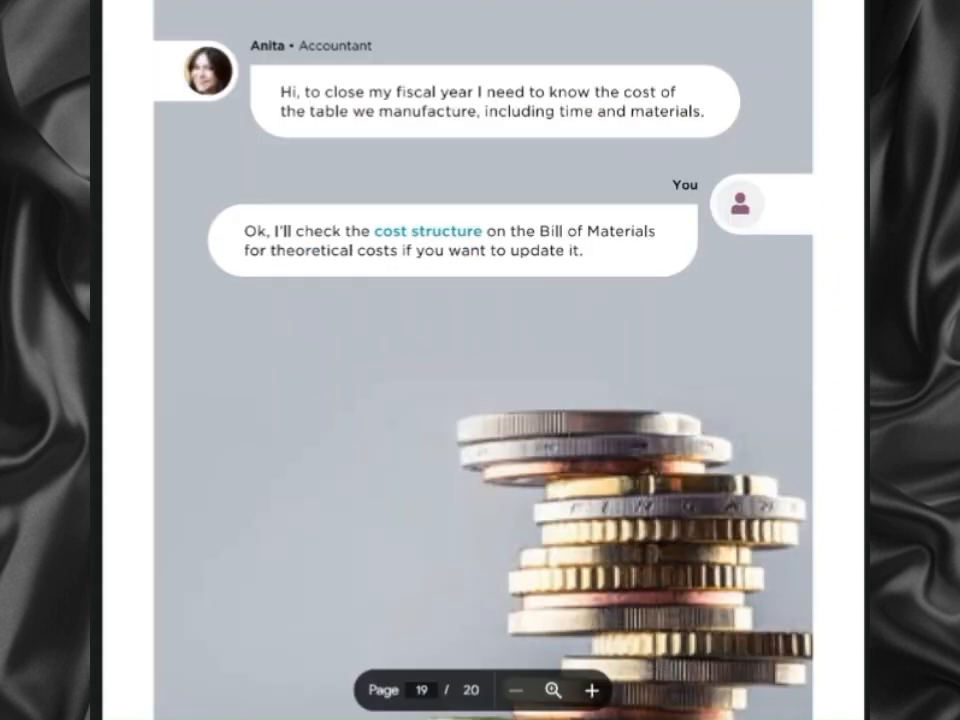
scroll(568, 437, "up", 3)
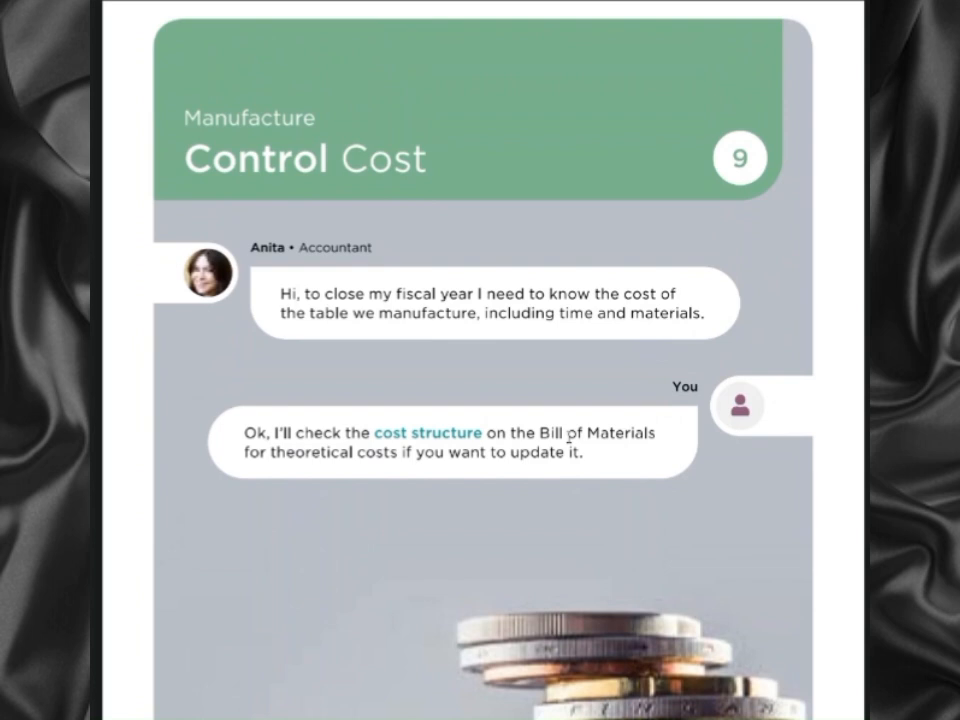
scroll(568, 436, "down", 2)
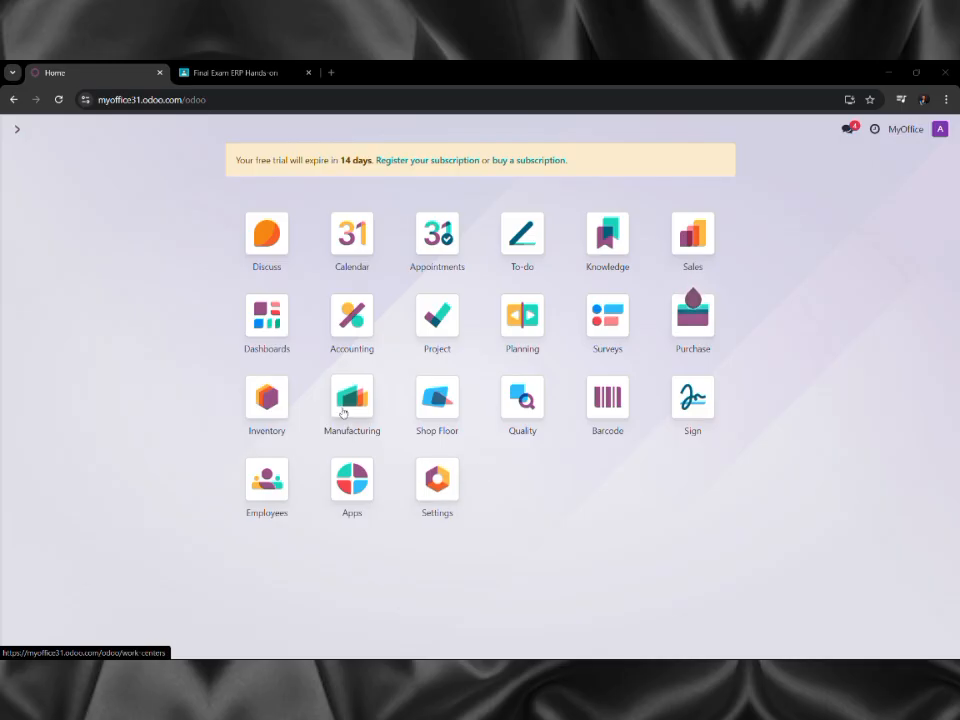
Go to Manufacturing > Products > Bills of Materials and open the Table BoM.
left_click(343, 411)
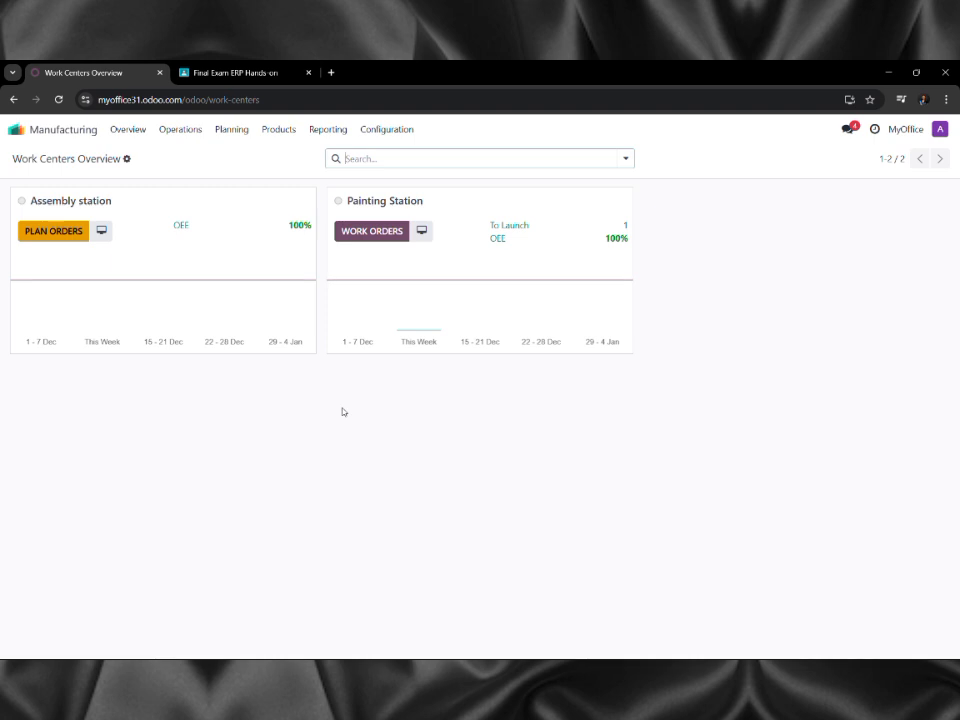
left_click(181, 131)
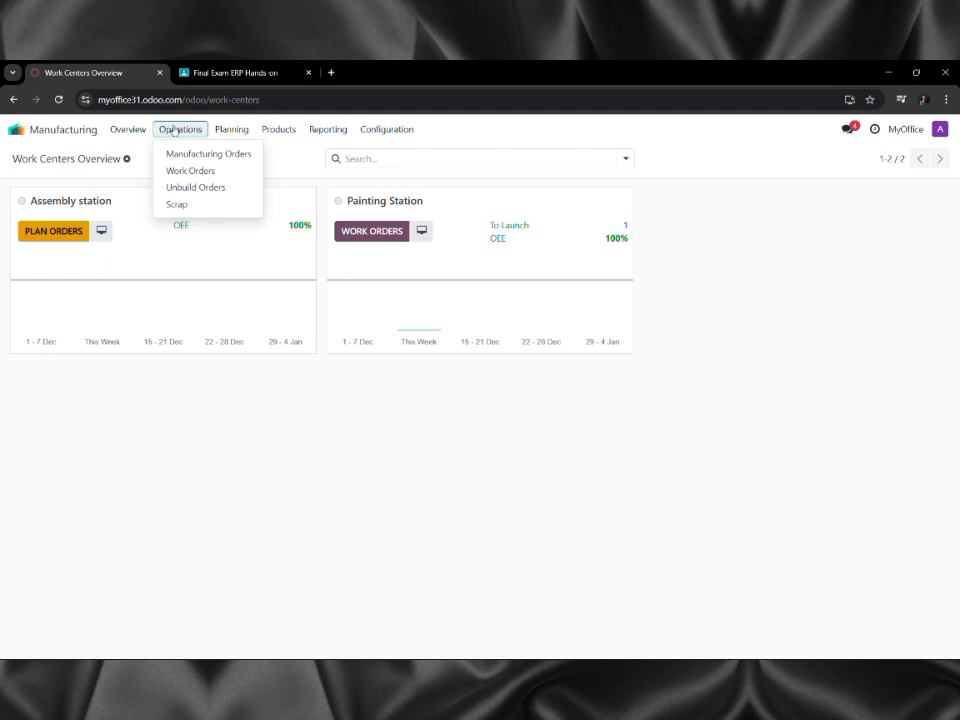
left_click(277, 131)
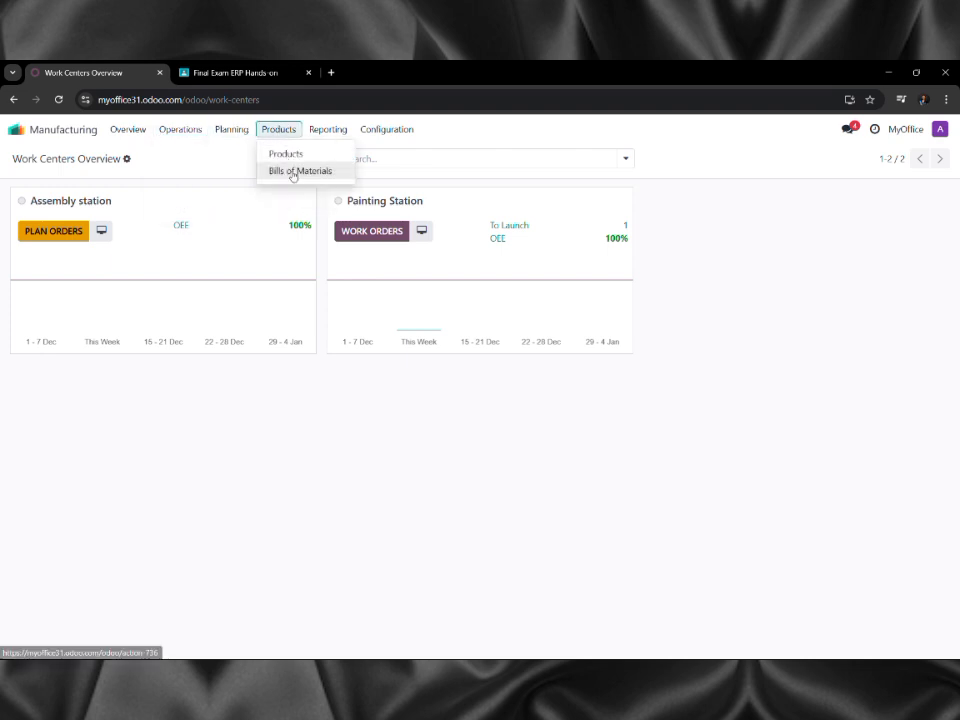
left_click(293, 173)
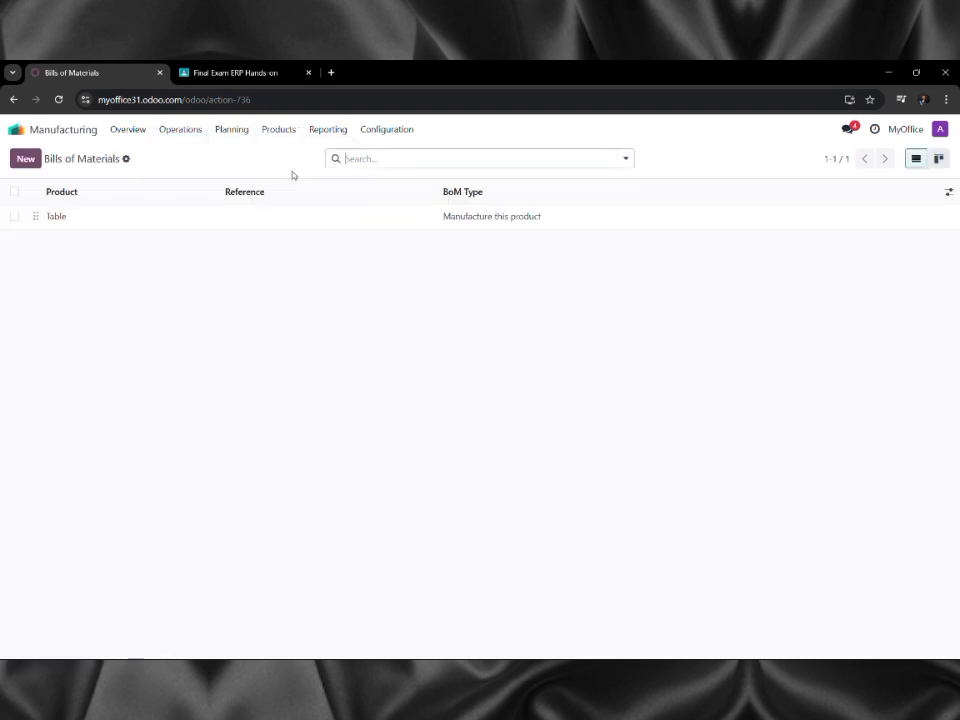
left_click(180, 216)
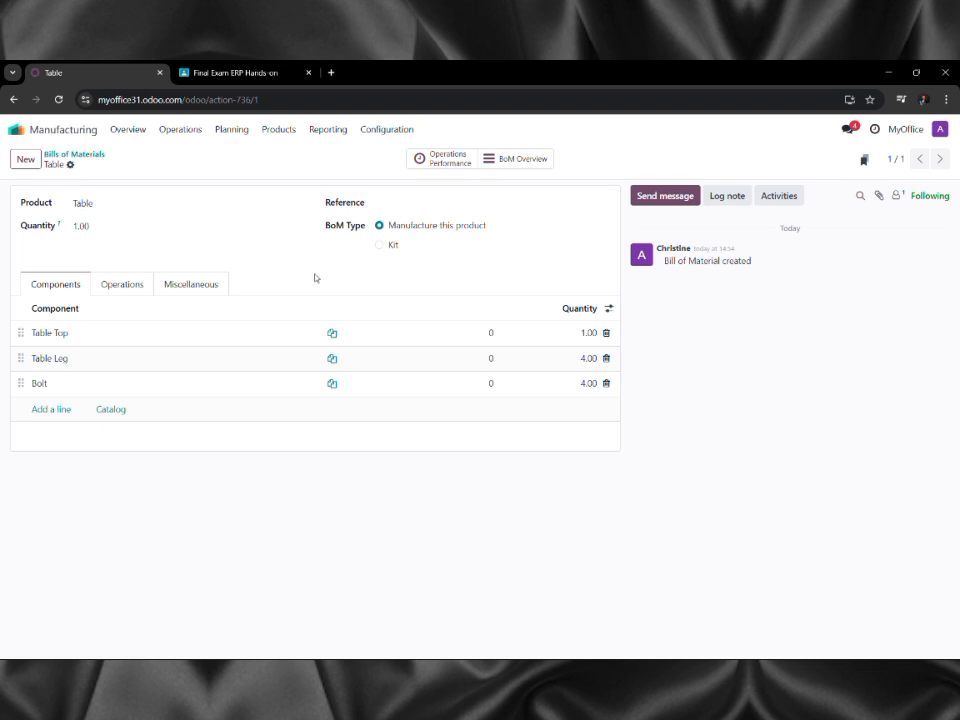
Print the Table's BoM Overview to PDF and open the downloaded BoM Overview (1).pdf.
left_click(527, 159)
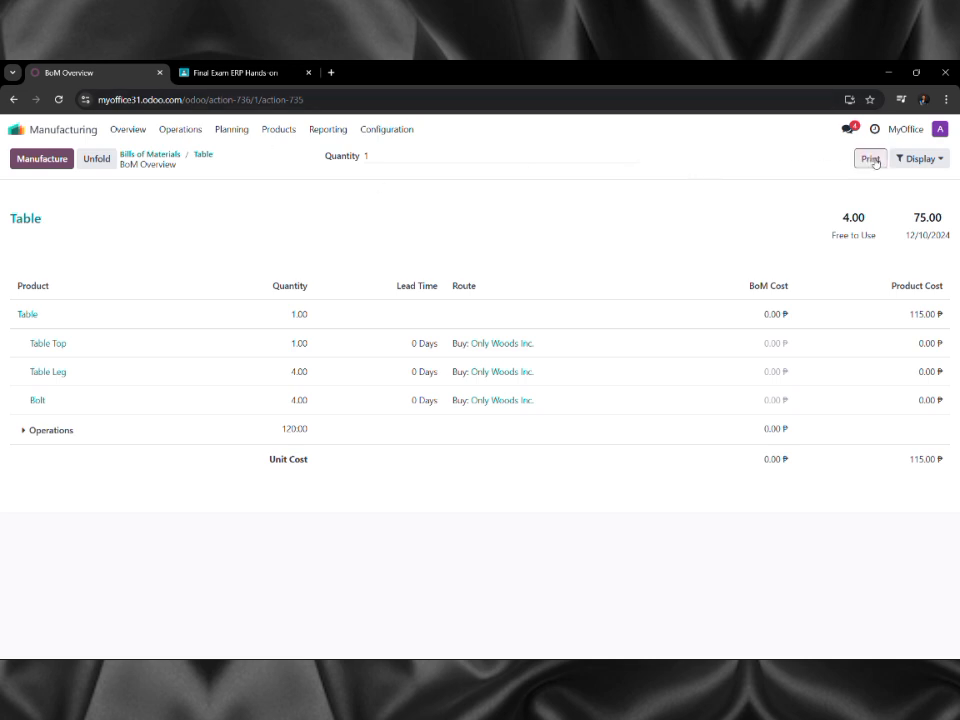
left_click(871, 158)
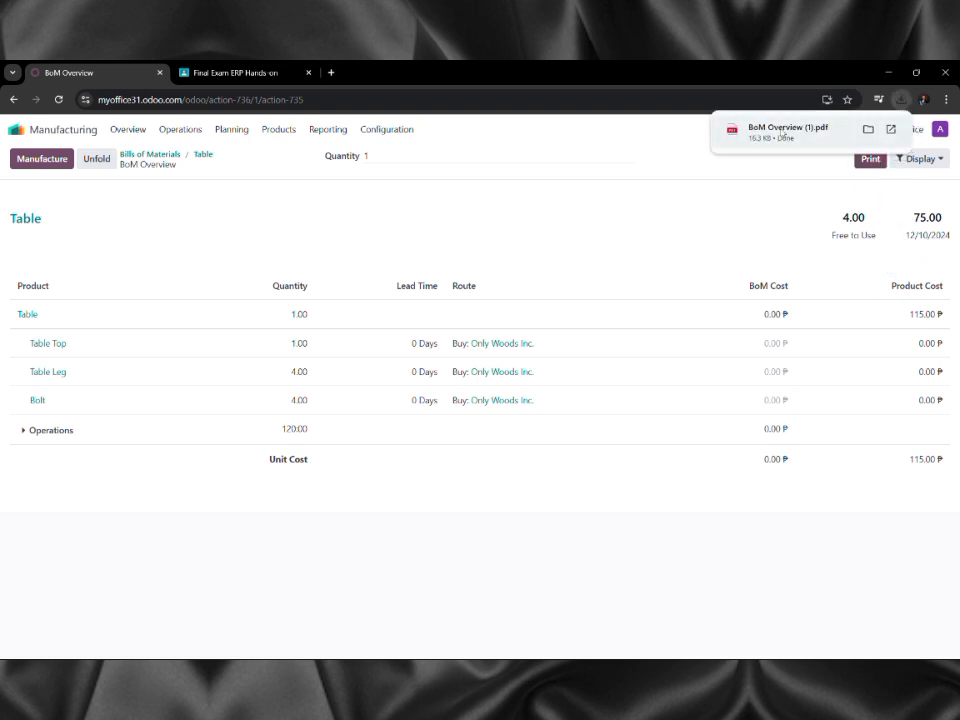
left_click(780, 133)
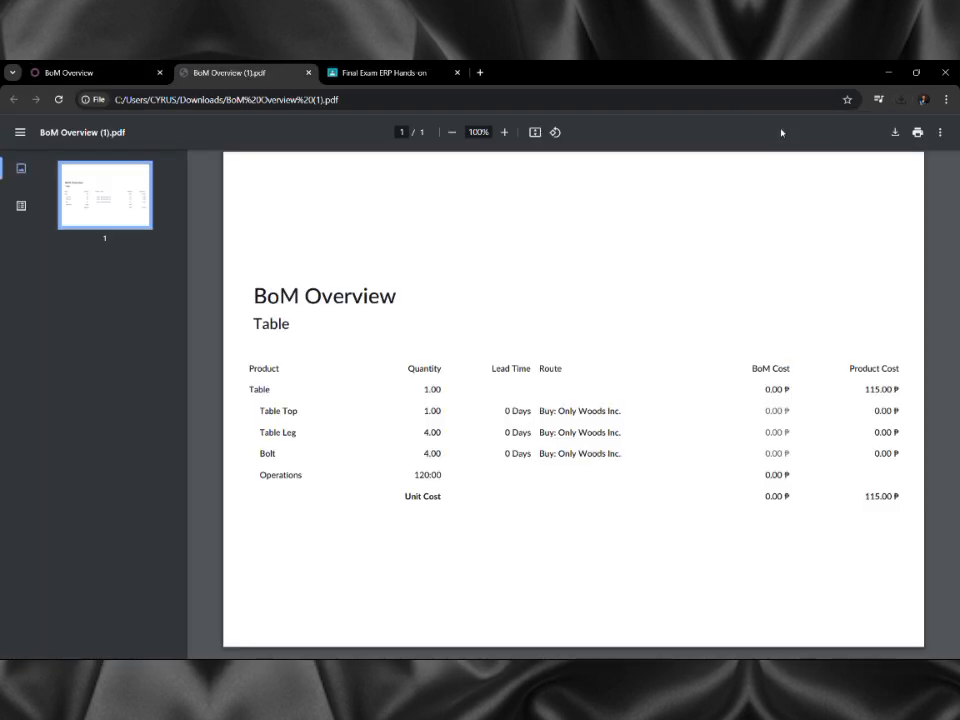